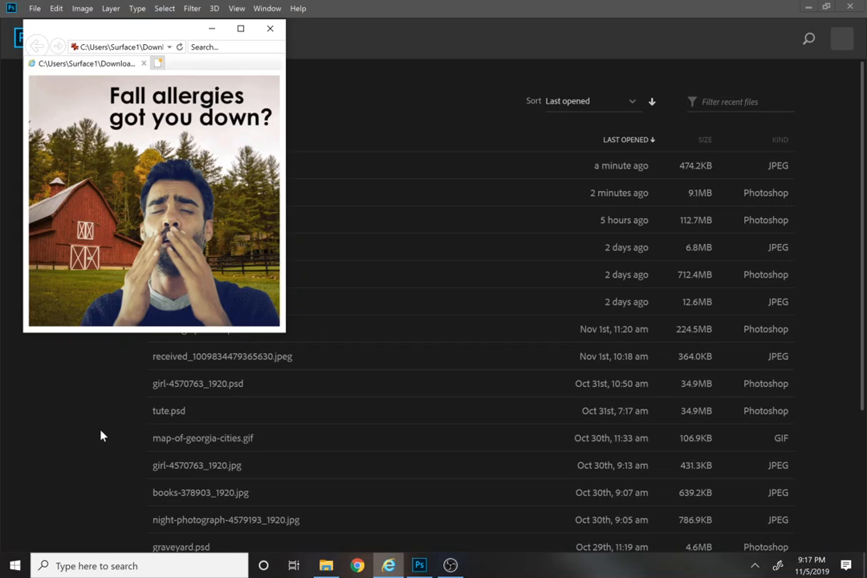
Step: Switch to File Explorer and preview the logo, allergy box, man and barn source images in the Downloads folder
click(326, 566)
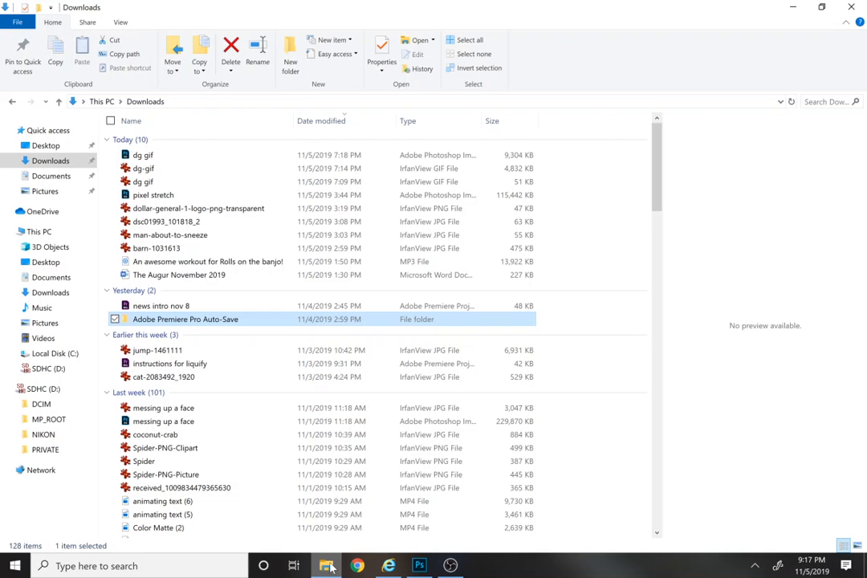
click(190, 210)
key(Down)
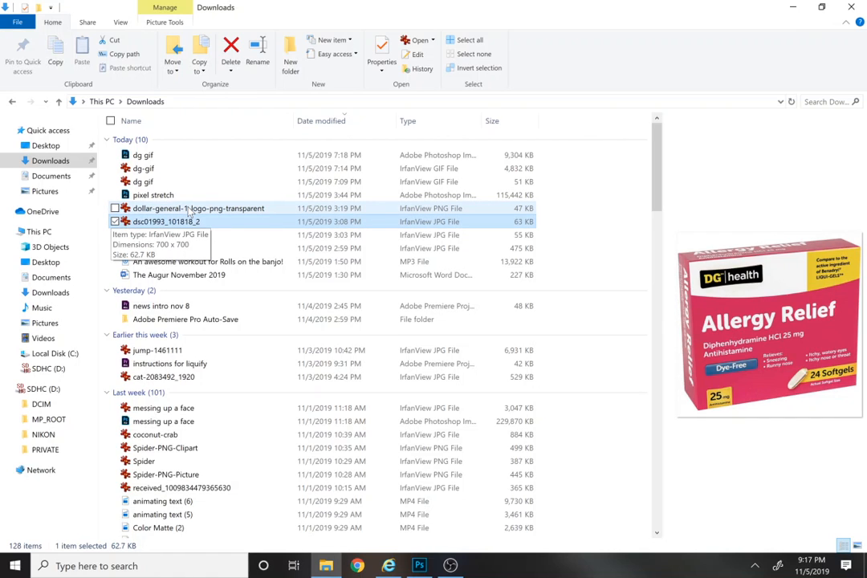
key(Down)
key(Down)
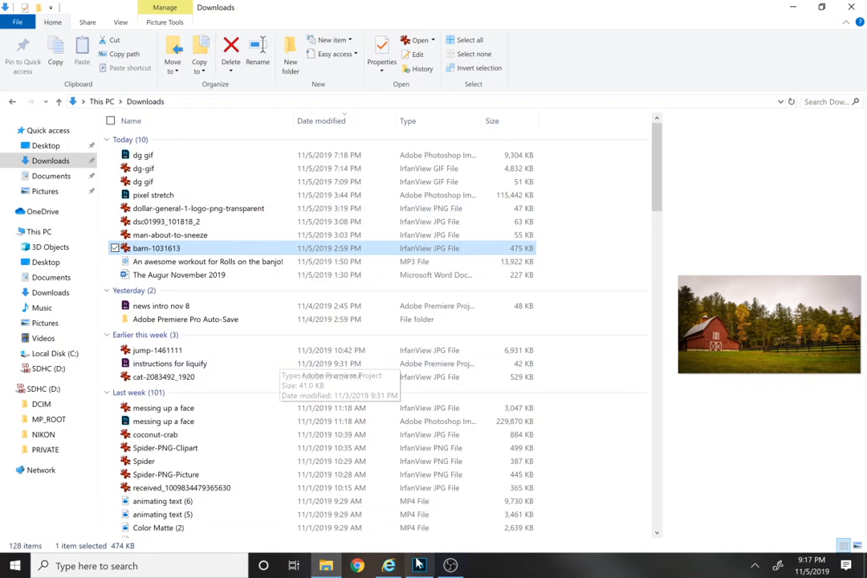
Step: Switch to Photoshop and open the recent file barn-1031613.jpg
mouse_move(432, 572)
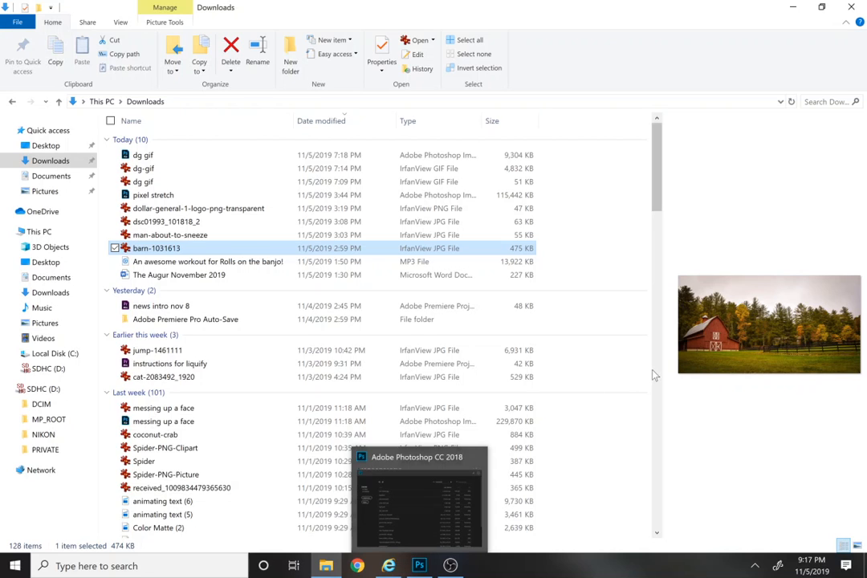
click(421, 567)
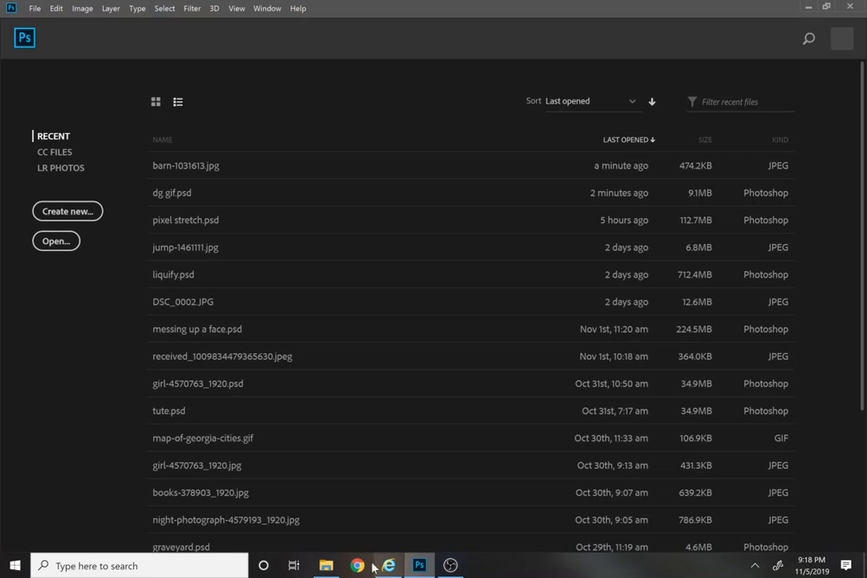
click(244, 172)
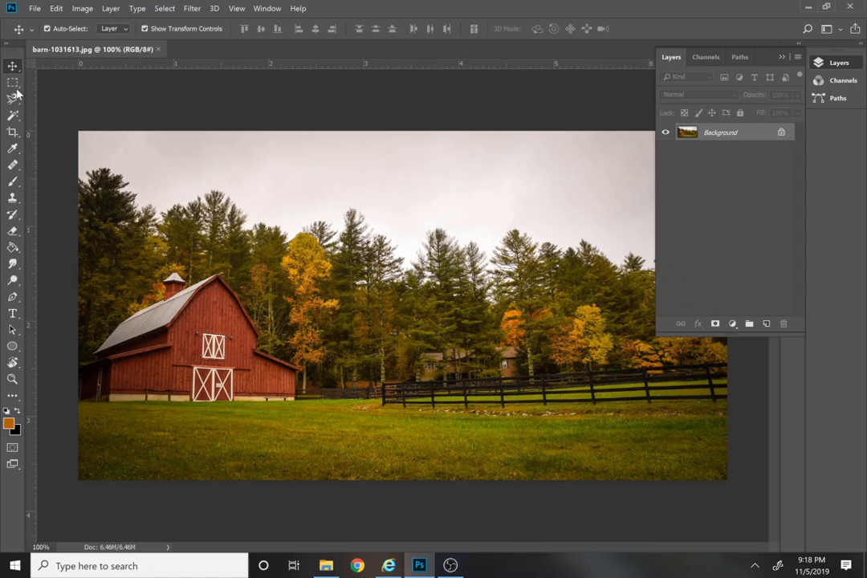
Step: Crop the barn photo to a 1:1 square, shifting the image so the barn sits inside the crop
click(12, 133)
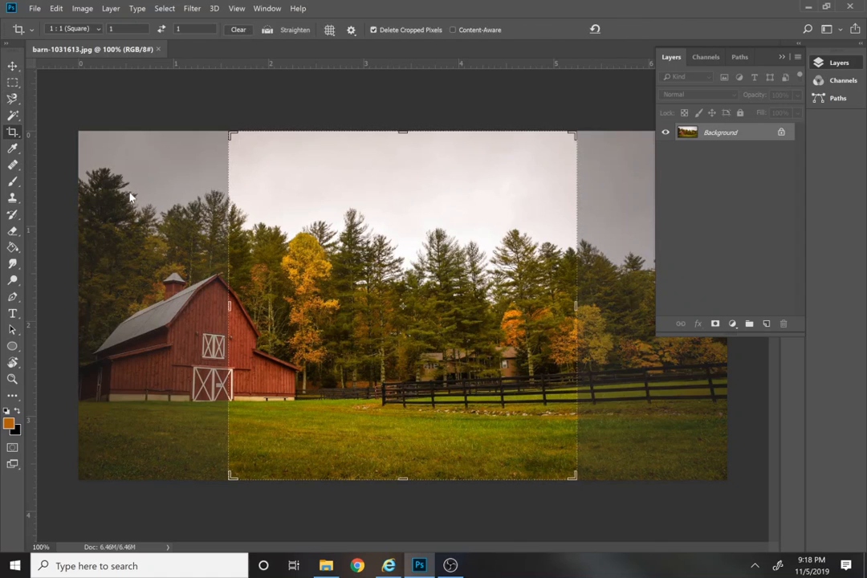
click(94, 29)
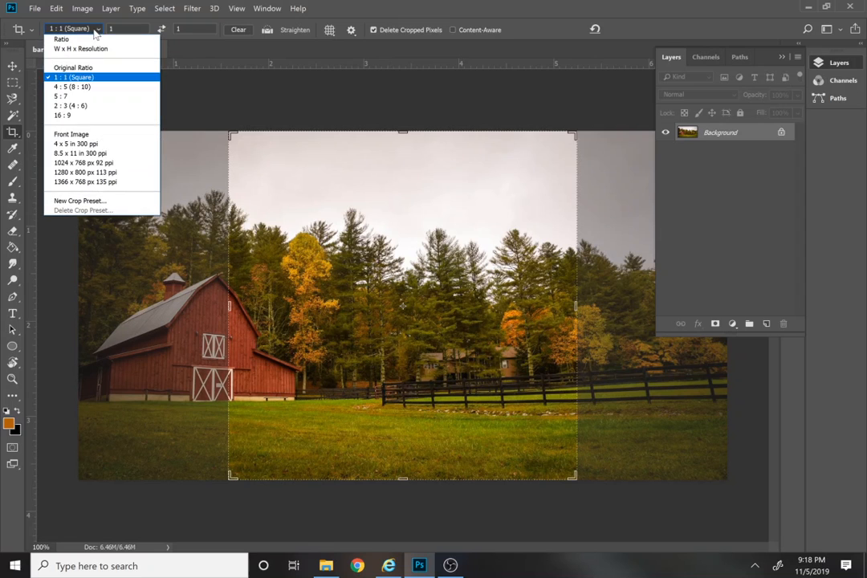
click(91, 68)
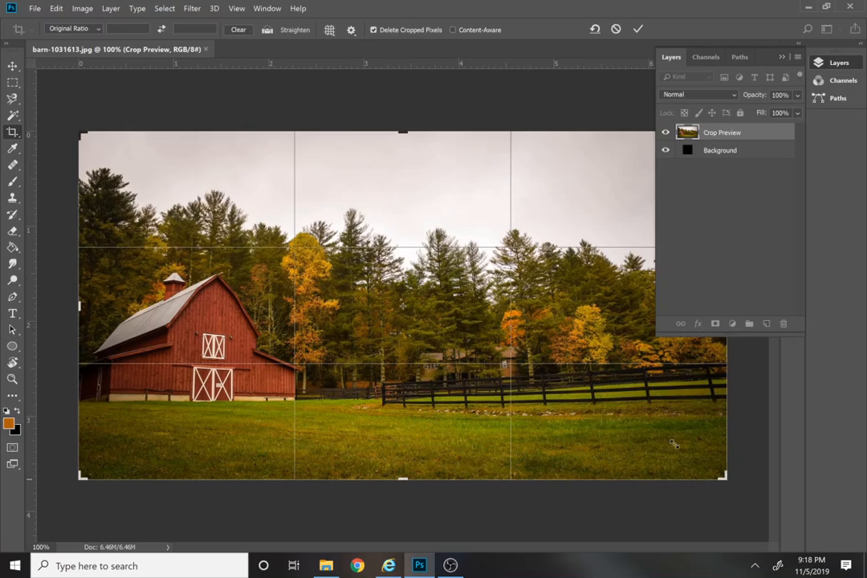
mouse_move(725, 475)
mouse_down()
mouse_move(626, 411)
mouse_move(692, 470)
mouse_move(654, 428)
mouse_move(663, 445)
mouse_move(728, 477)
mouse_move(660, 446)
mouse_move(727, 477)
mouse_up()
click(88, 29)
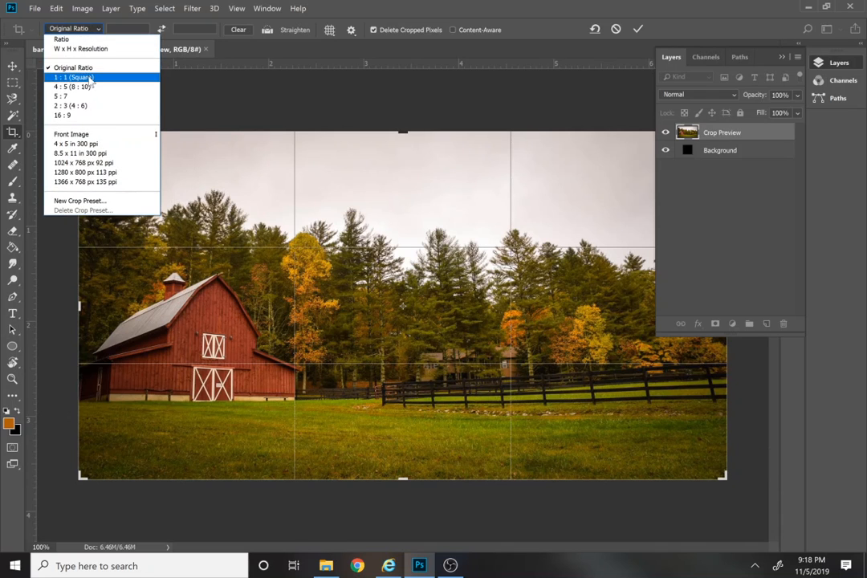
click(81, 77)
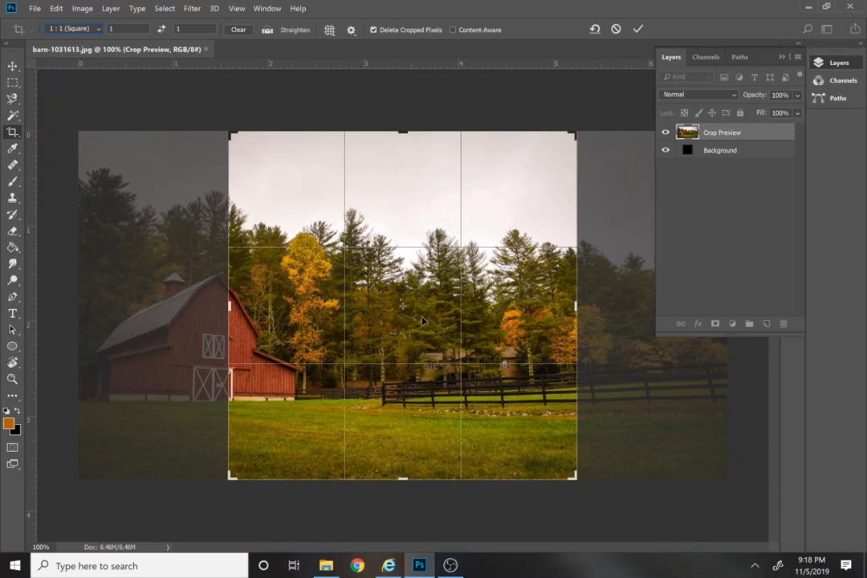
drag(423, 321, 480, 321)
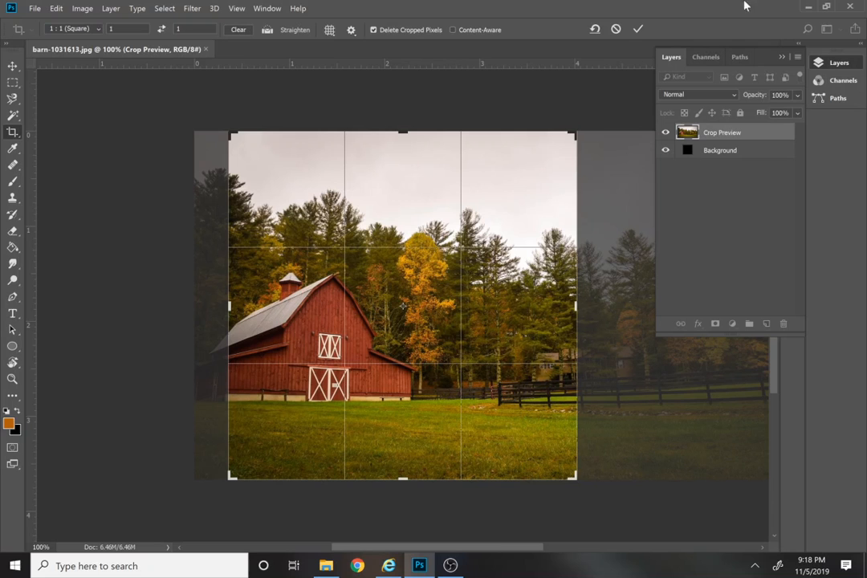
click(637, 29)
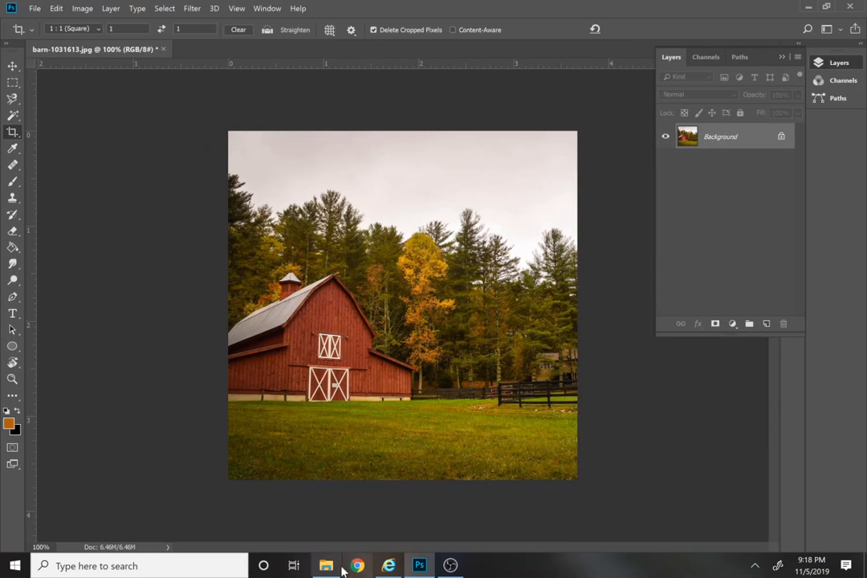
Step: Place the man-about-to-sneeze image from the Downloads folder into the barn document as a new layer
click(273, 478)
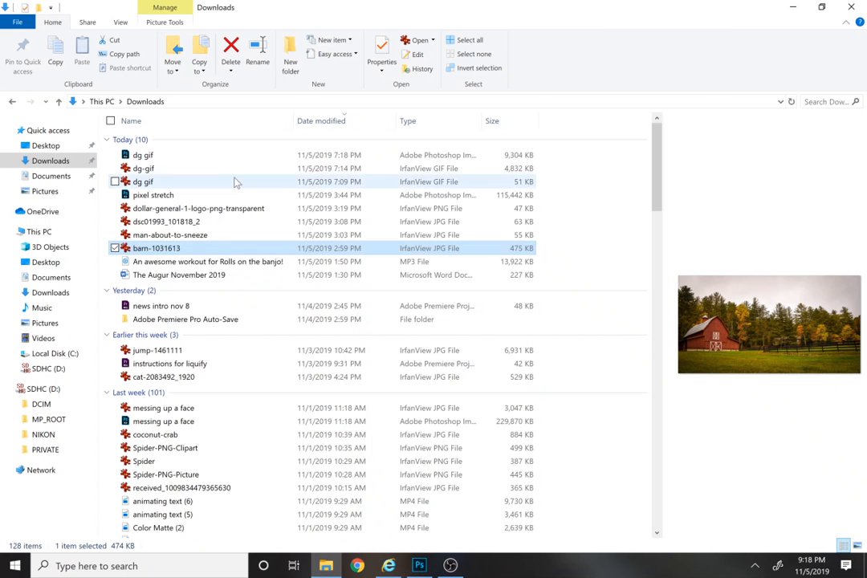
click(173, 235)
drag(175, 239, 424, 399)
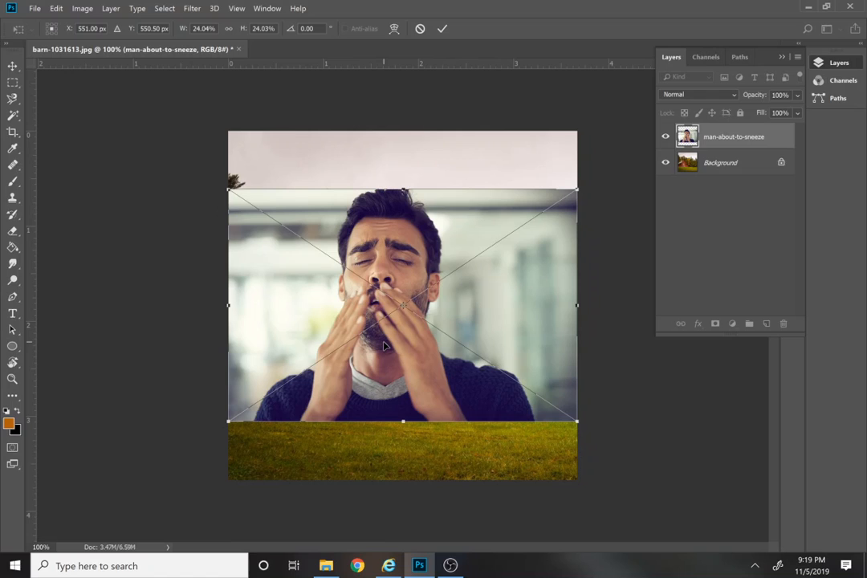
key(Return)
Step: Select the office background around the man with the Quick Selection tool and hide it with an inverted layer mask
key(c)
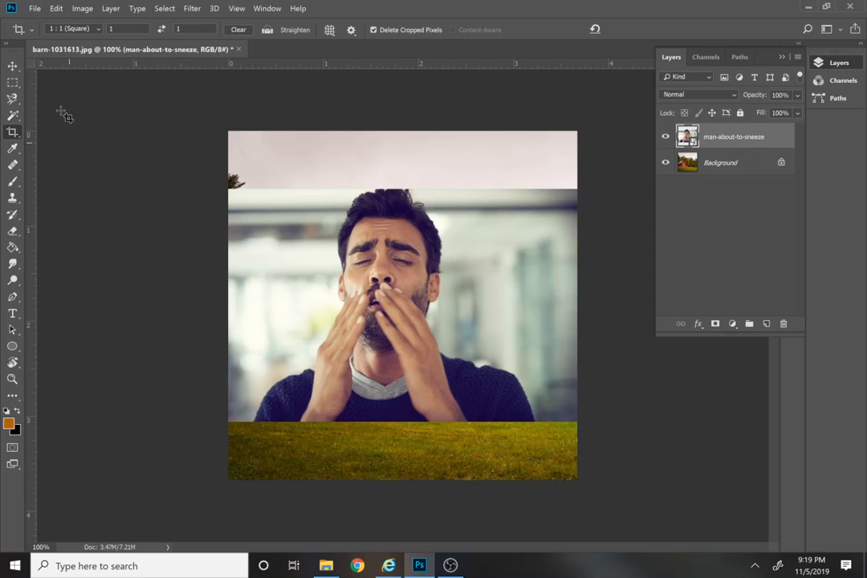
click(12, 117)
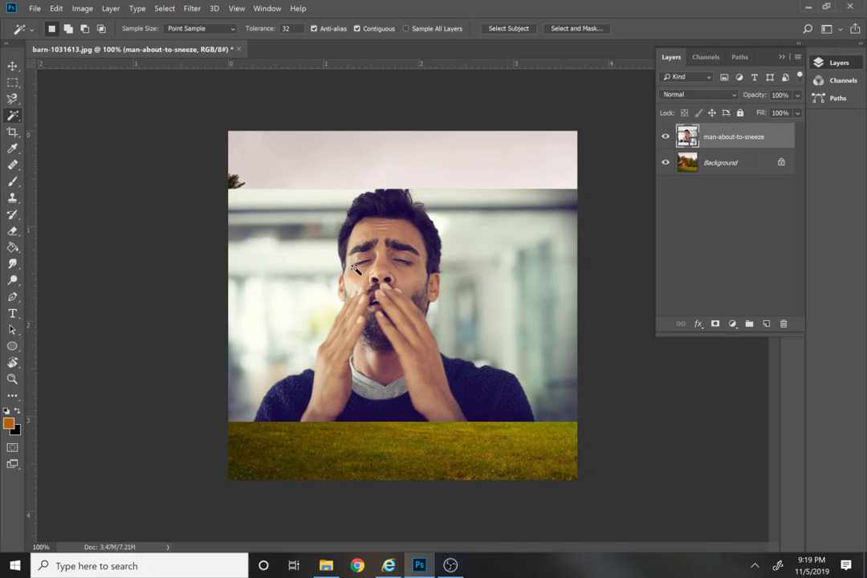
click(12, 131)
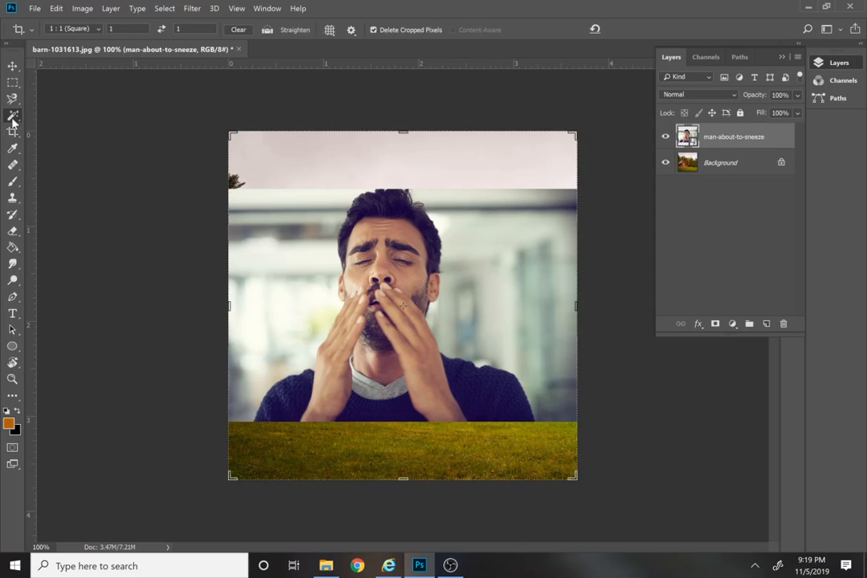
drag(13, 115, 42, 118)
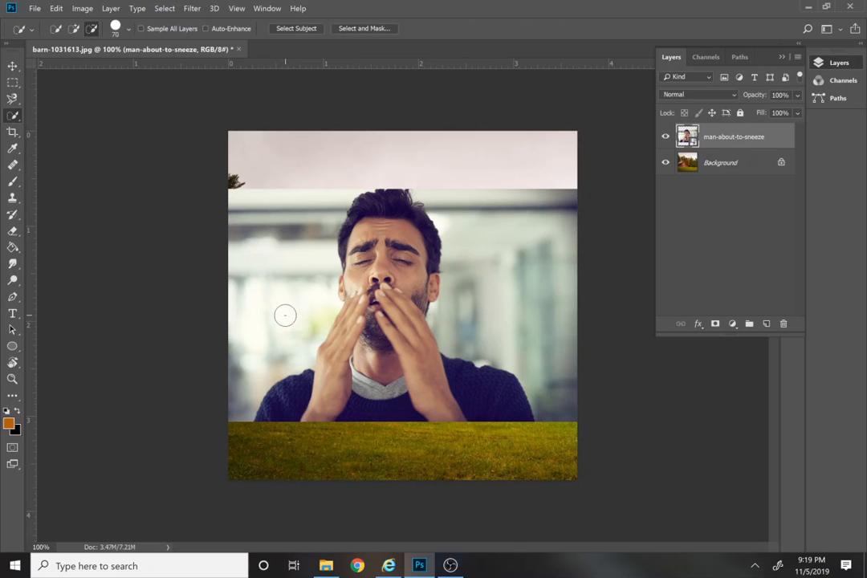
drag(285, 315, 301, 203)
drag(538, 293, 529, 276)
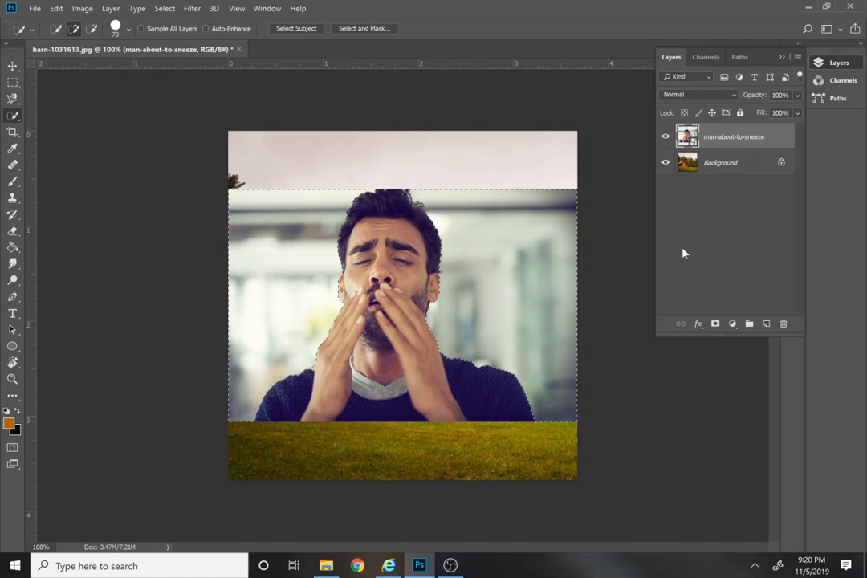
click(714, 324)
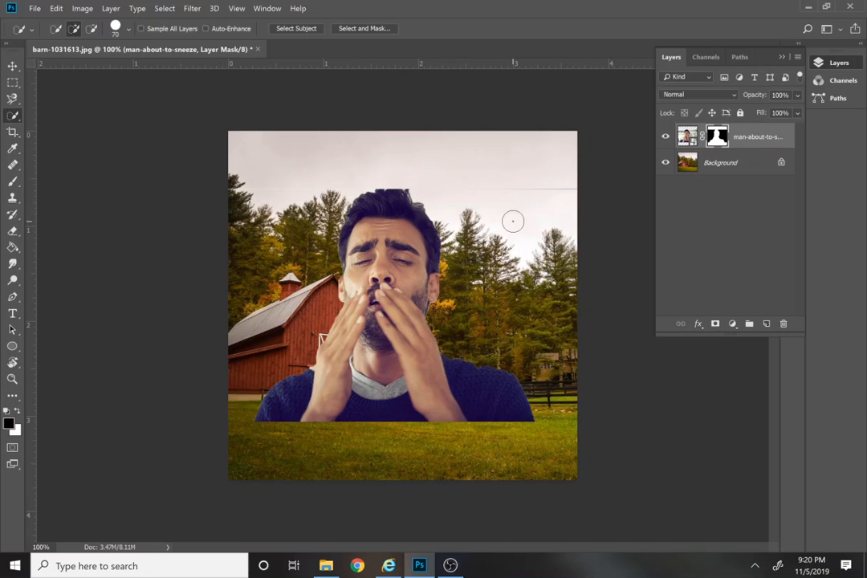
Step: Paint black on the man's layer mask with a size 90 soft brush to round off the flat top of his hair
key(b)
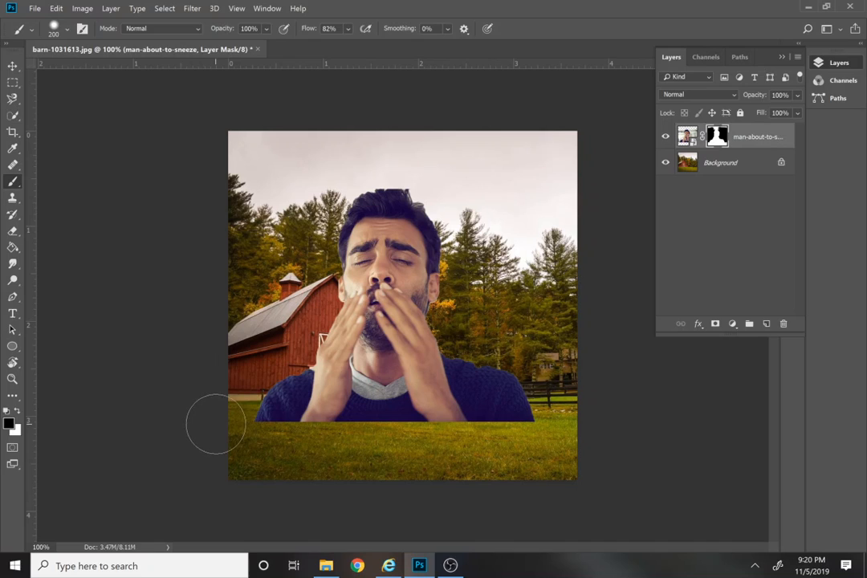
key(bracketleft)
key(bracketleft)
key(bracketleft)
key(bracketleft)
key(bracketleft)
key(bracketleft)
key(bracketleft)
key(bracketleft)
key(bracketleft)
key(bracketleft)
key(bracketleft)
drag(422, 192, 393, 180)
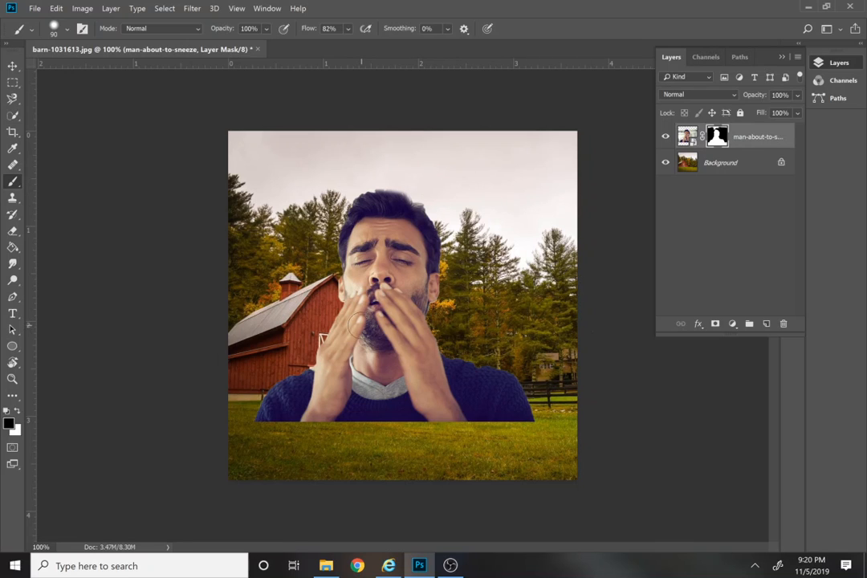
Step: Move the man down to the image's lower-right corner so his torso meets the bottom edge
key(v)
mouse_move(395, 306)
mouse_down()
mouse_move(434, 336)
mouse_move(427, 355)
mouse_move(438, 356)
mouse_up()
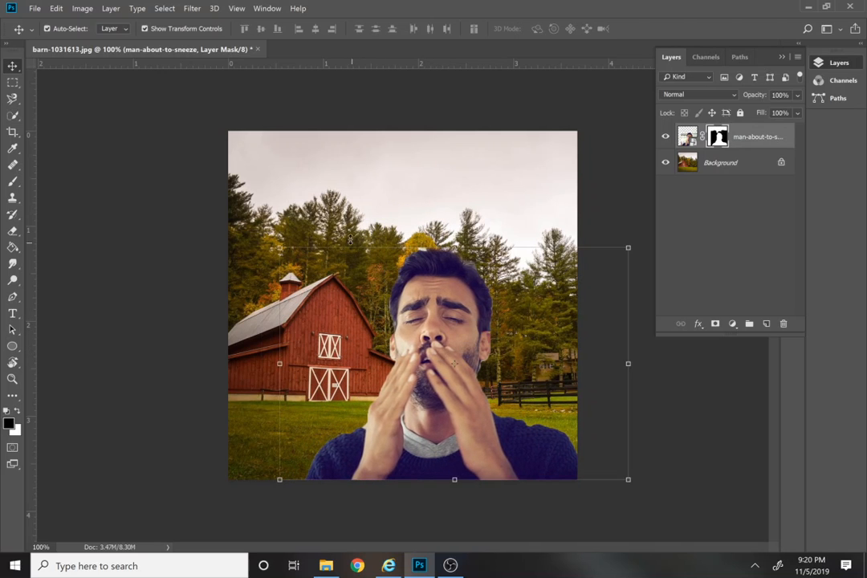
key(b)
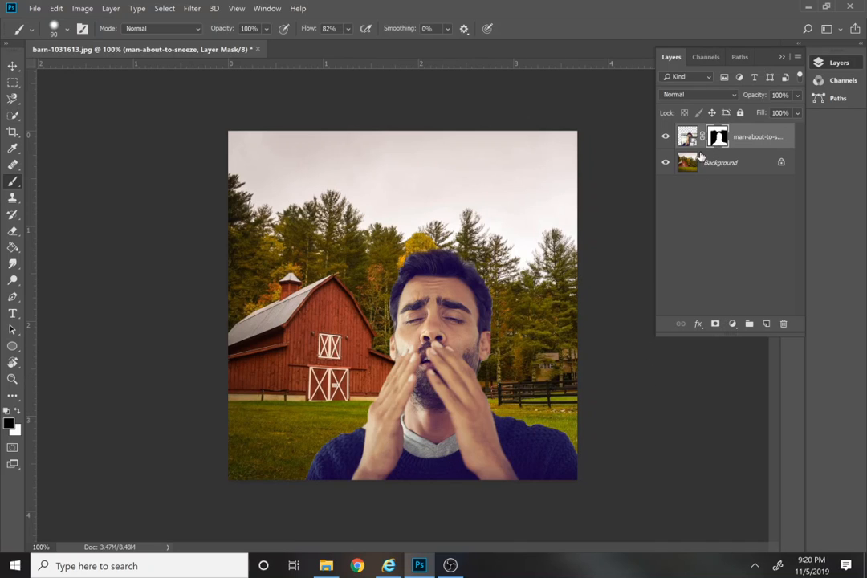
Step: Add a Curves adjustment layer above the man and clip it to his layer
click(688, 137)
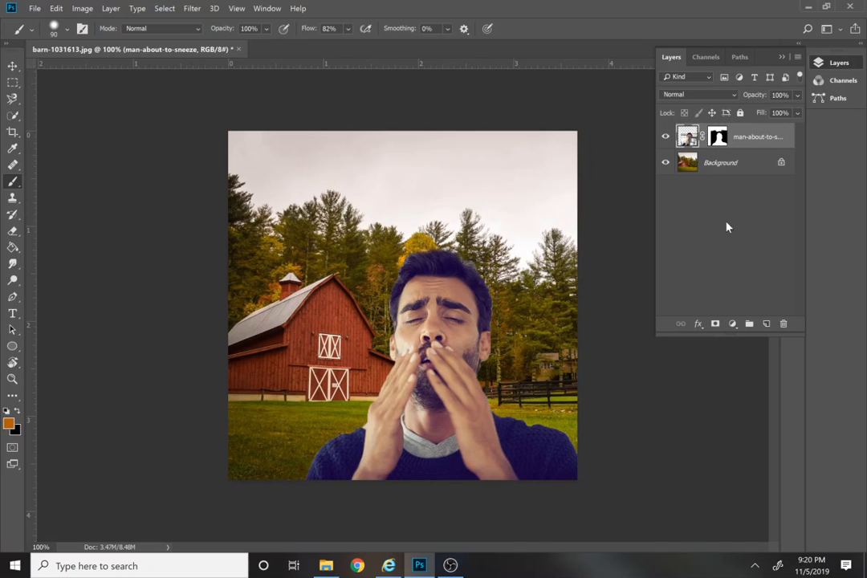
click(730, 325)
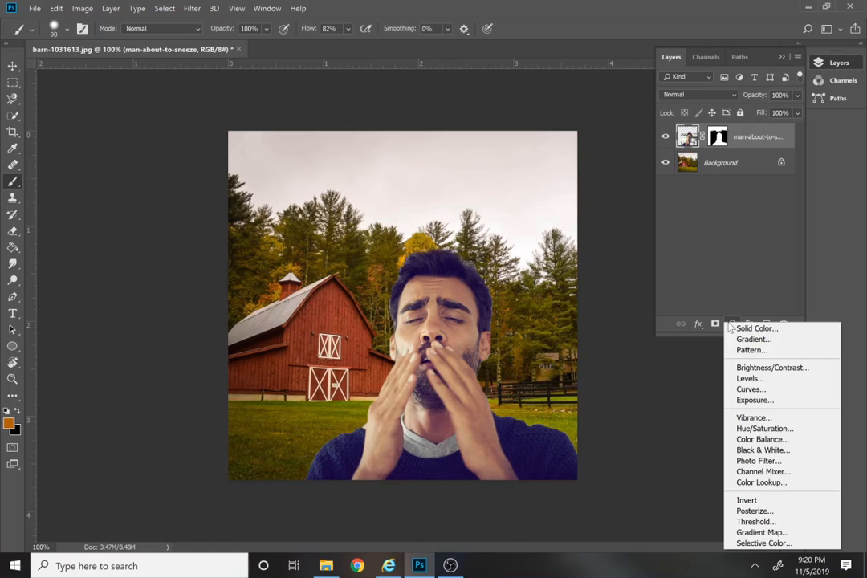
click(753, 392)
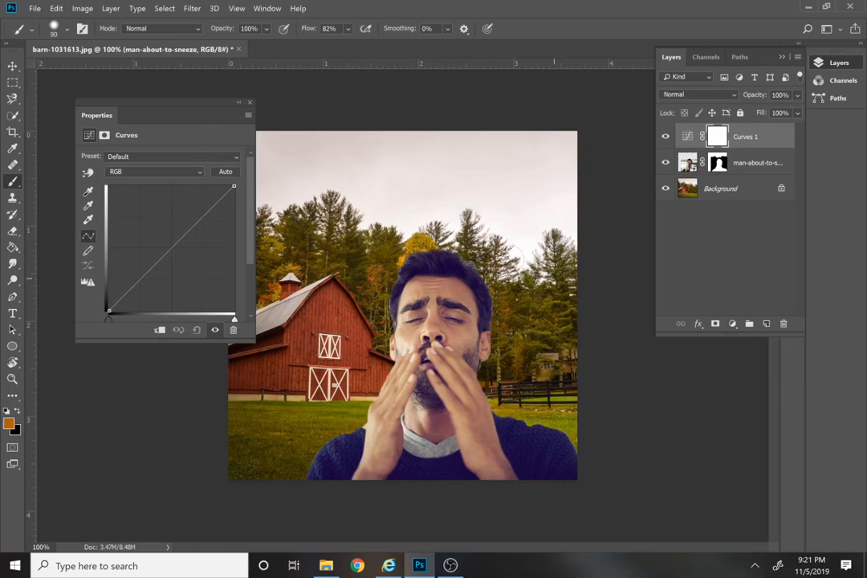
click(160, 330)
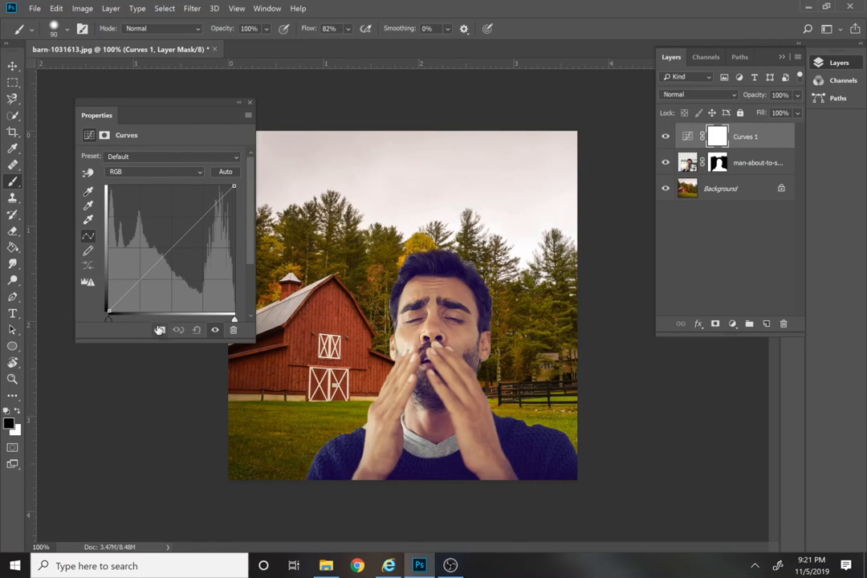
Step: In the Red channel of the curve, lower the highlight endpoint and shift the shadow endpoint slightly inward
click(152, 172)
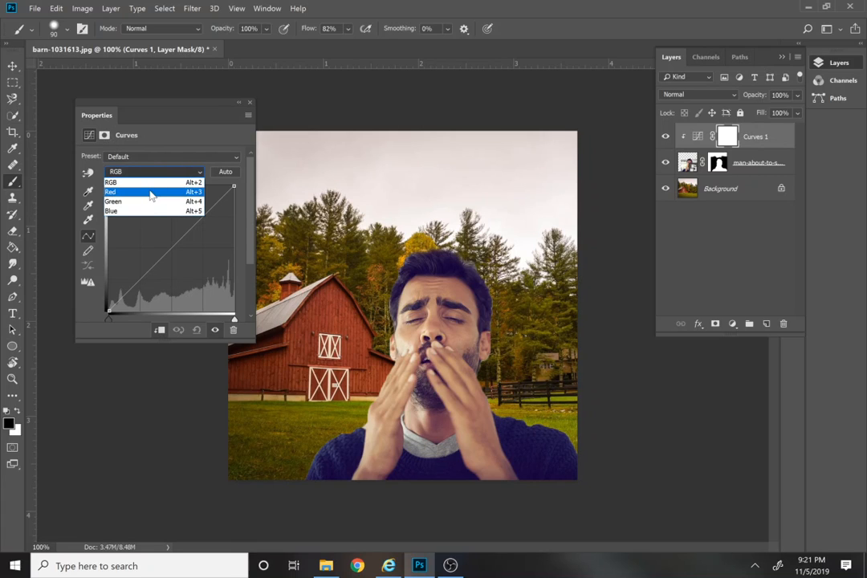
click(150, 193)
drag(234, 189, 238, 204)
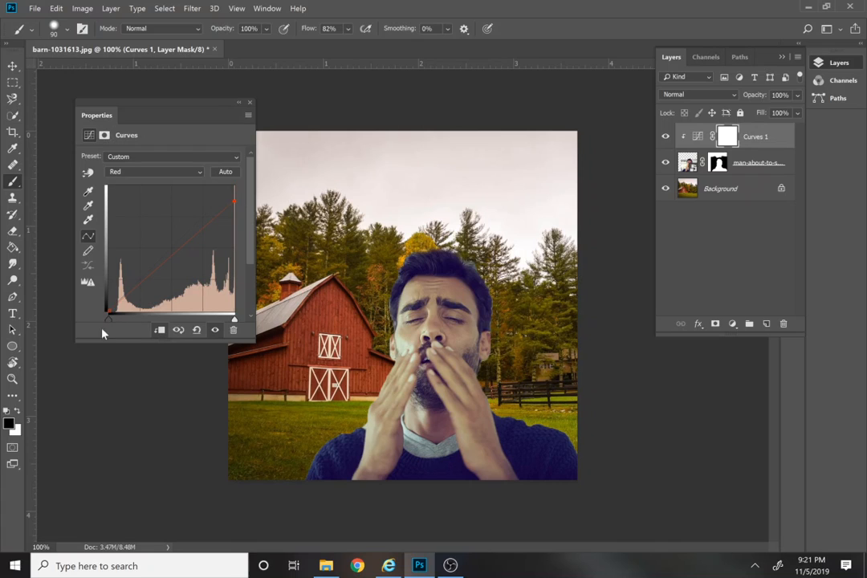
drag(114, 314, 118, 320)
Step: In the Blue channel of the curve, lower the highlight endpoint and move the shadow endpoint slightly inward
click(199, 161)
click(199, 162)
click(198, 177)
click(166, 213)
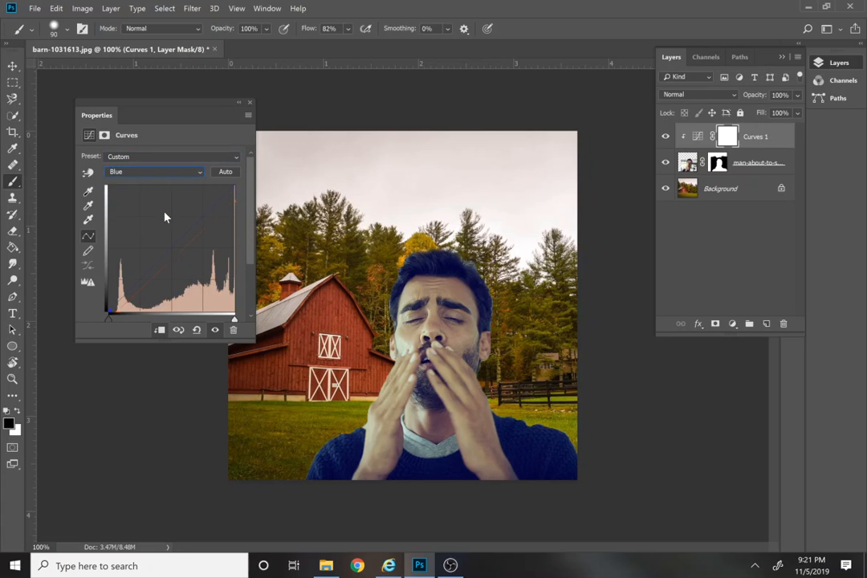
click(235, 188)
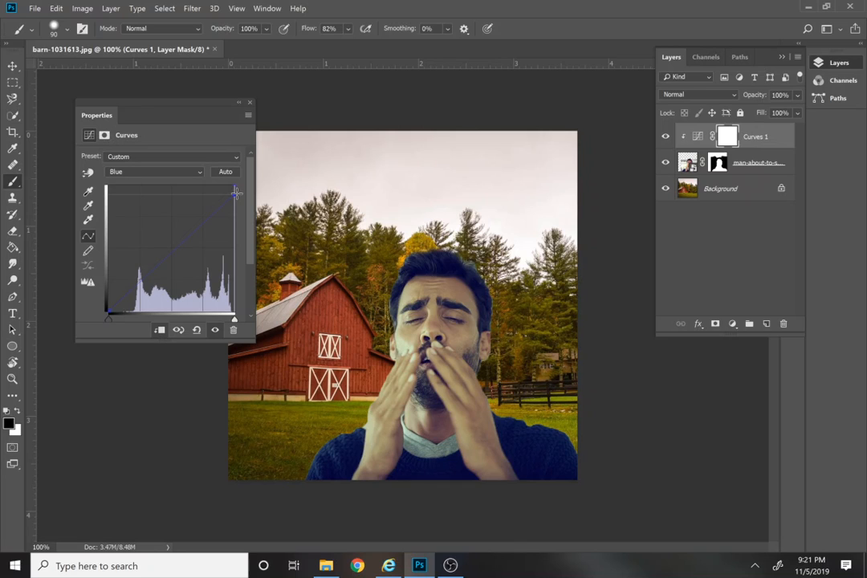
drag(235, 192, 237, 197)
drag(108, 310, 114, 315)
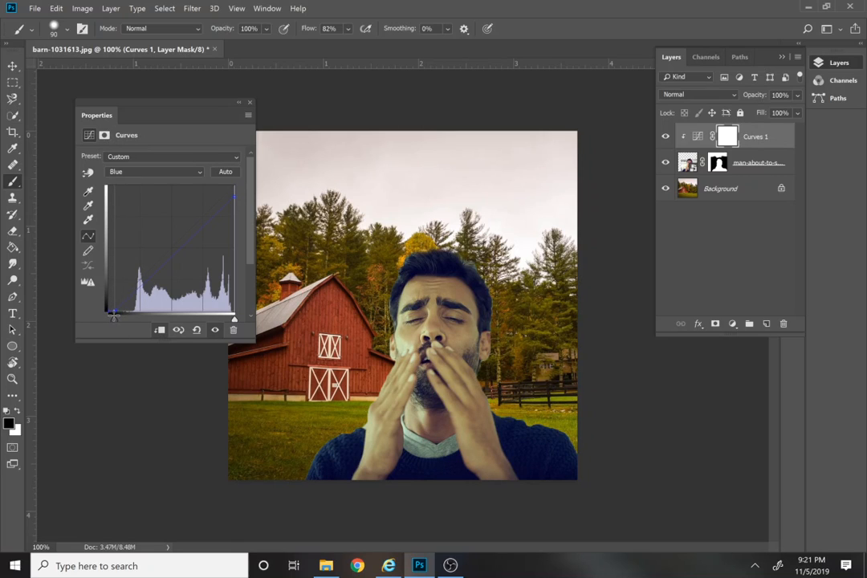
Step: In the Green channel of the curve, lower the highlight endpoint slightly and close the curve settings
click(176, 172)
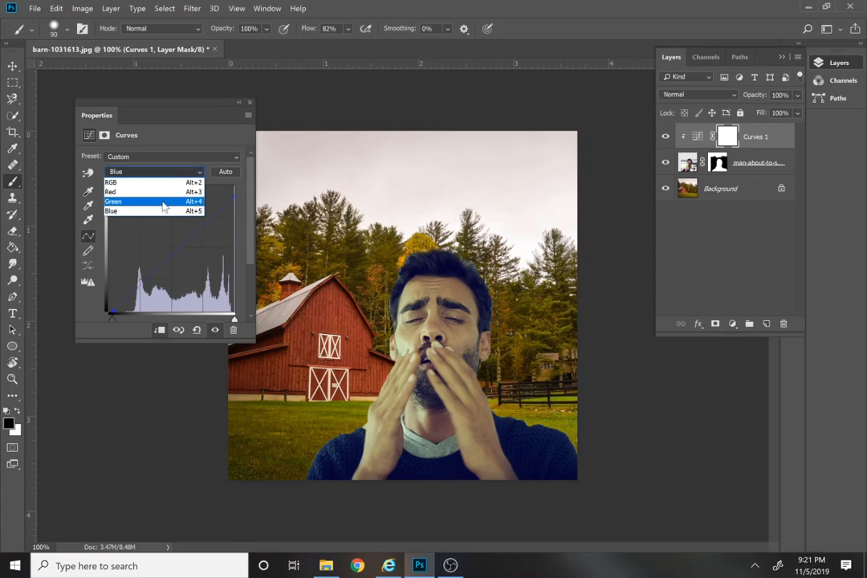
click(157, 163)
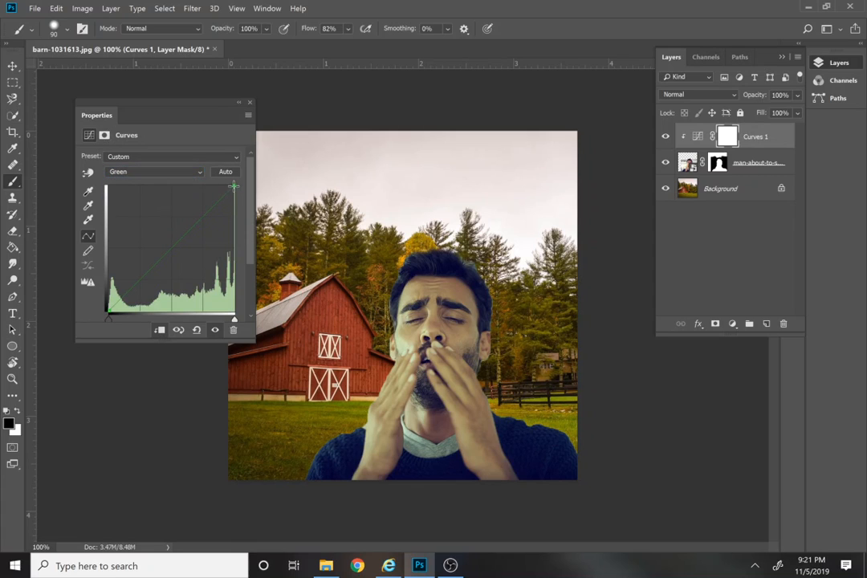
drag(233, 187, 236, 196)
click(248, 104)
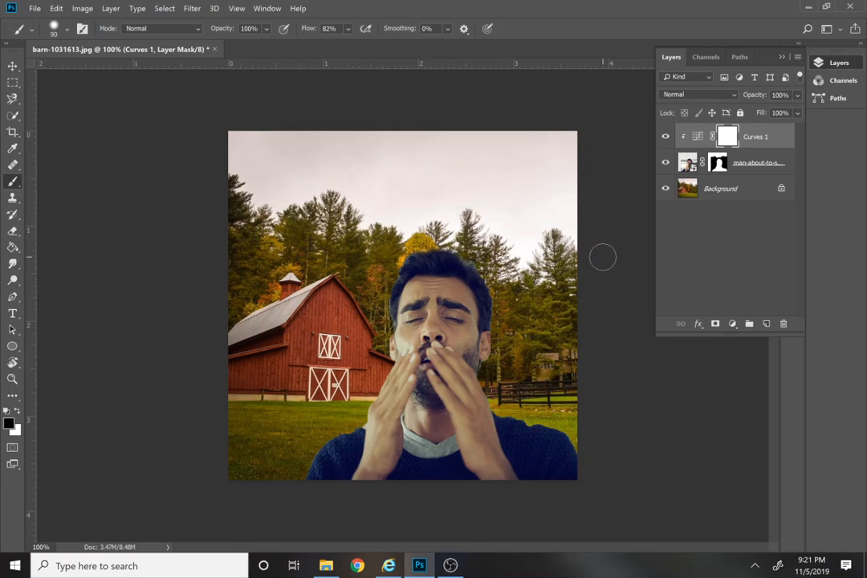
Step: Convert the man layer and its clipped Curves layer into one smart object, and check its contents in their own document
right_click(753, 169)
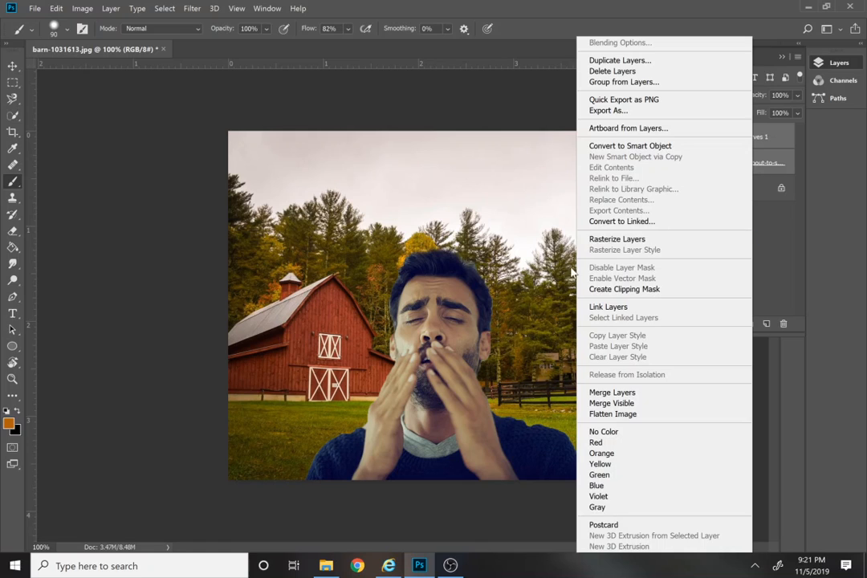
click(649, 146)
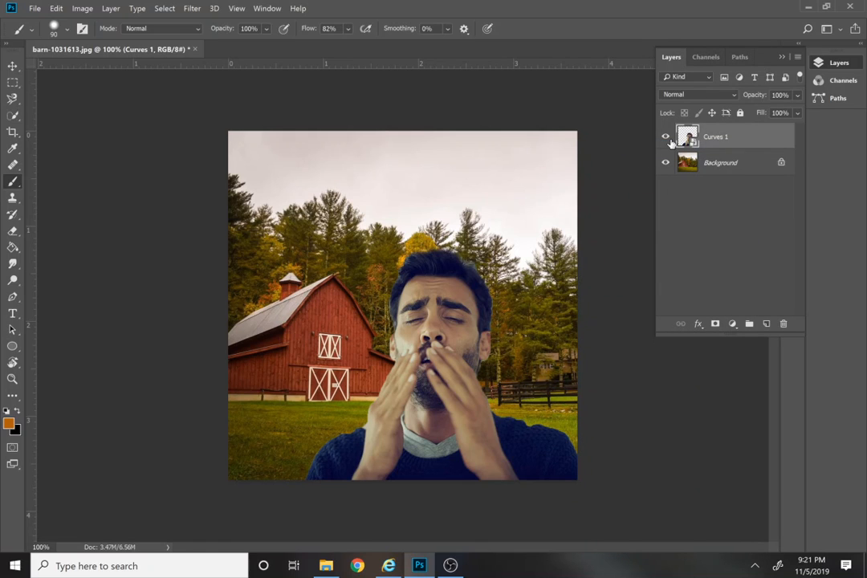
double_click(684, 138)
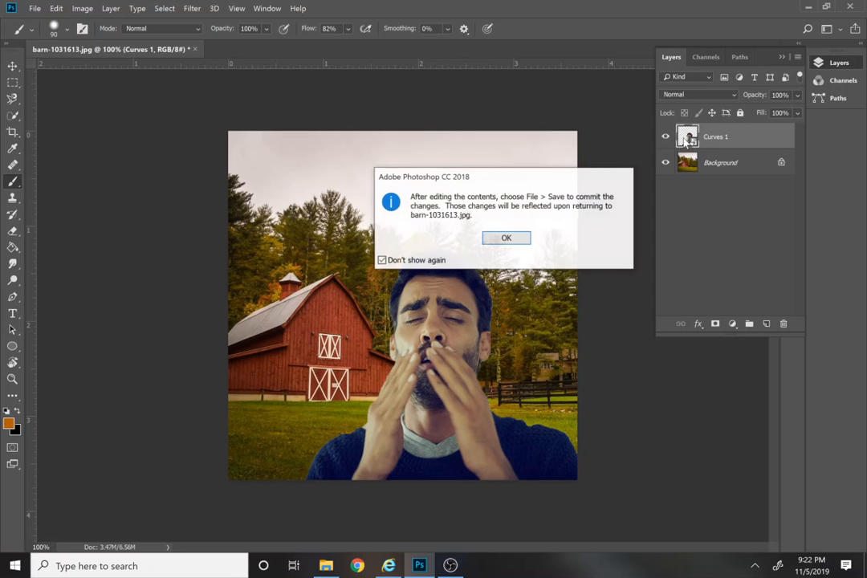
click(507, 239)
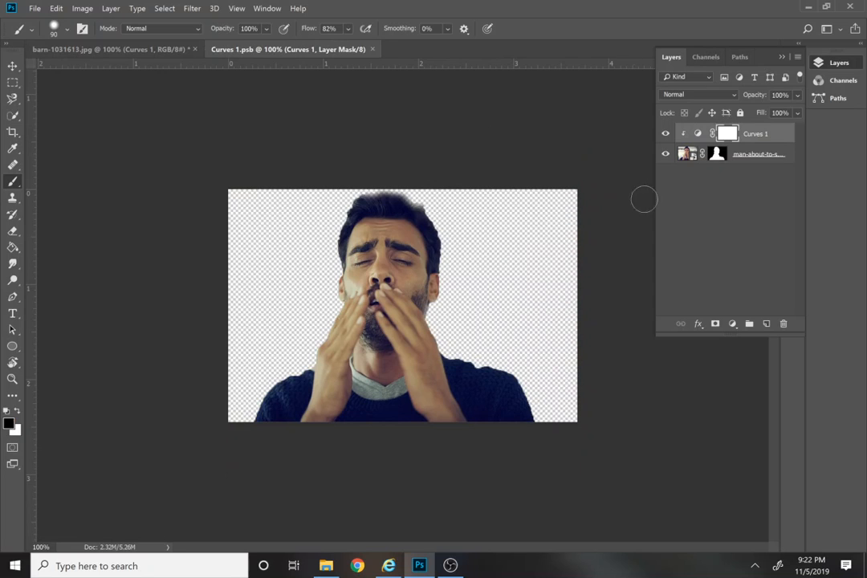
click(374, 50)
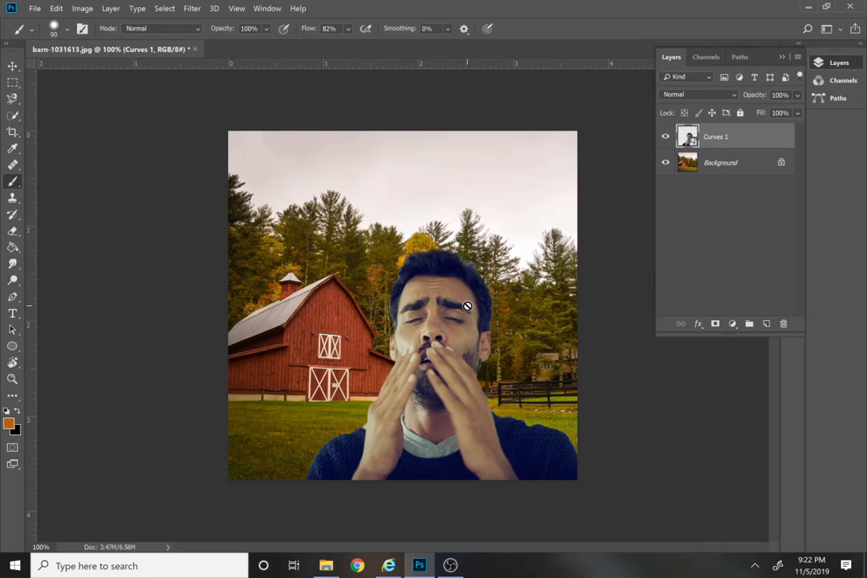
Step: Add the two-line headline "Fall allergies got you down?" in black Century Gothic Bold, 32 pt, over the sky
key(t)
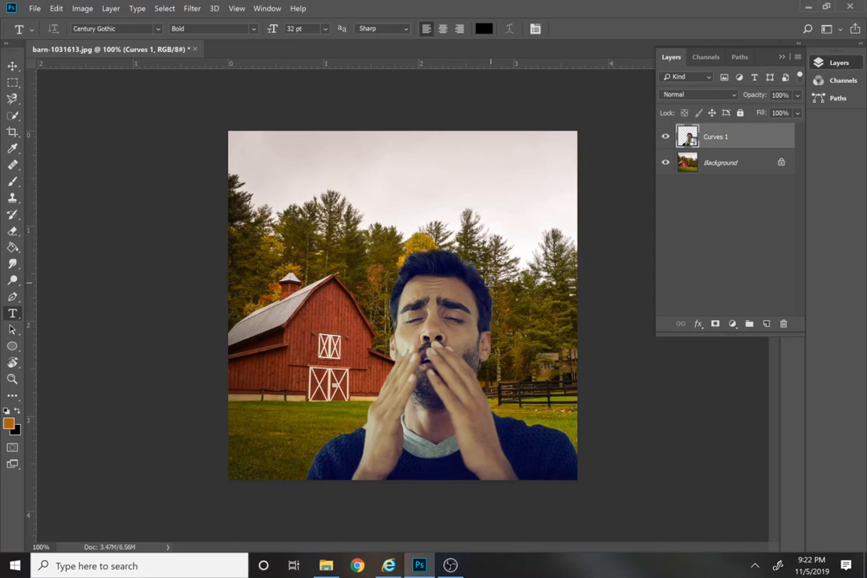
click(368, 157)
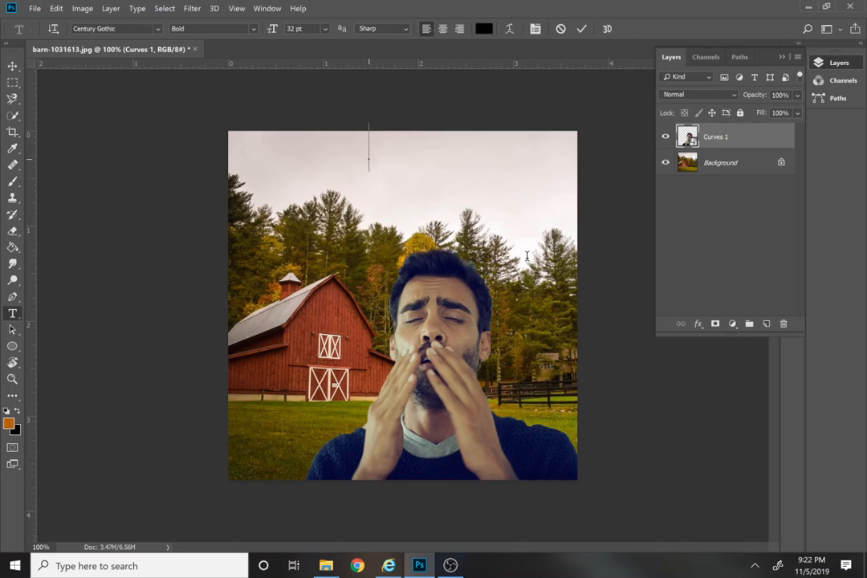
text(Fal)
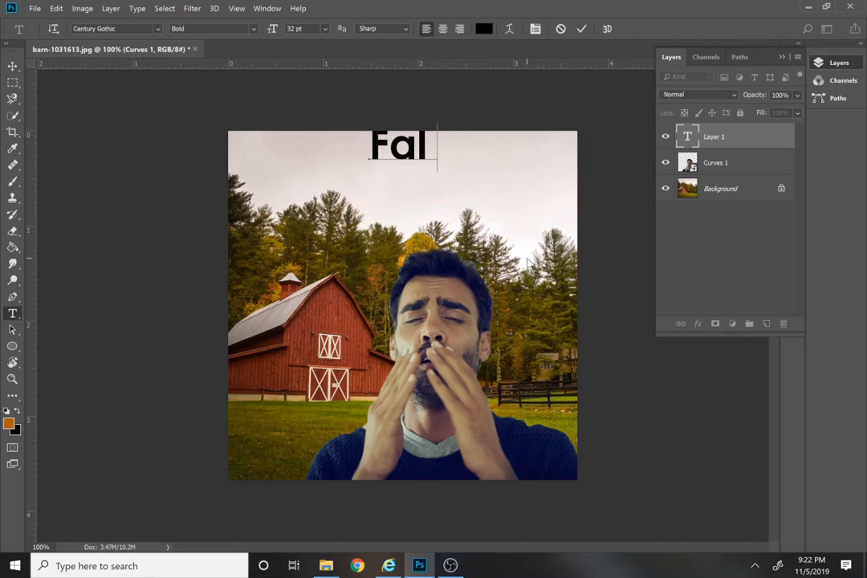
text(l allre)
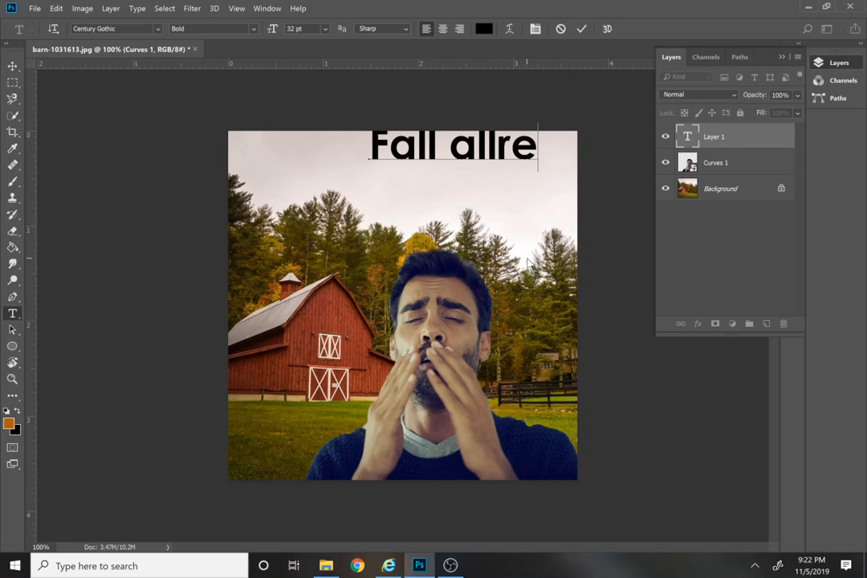
key(BackSpace)
key(BackSpace)
text(ergi)
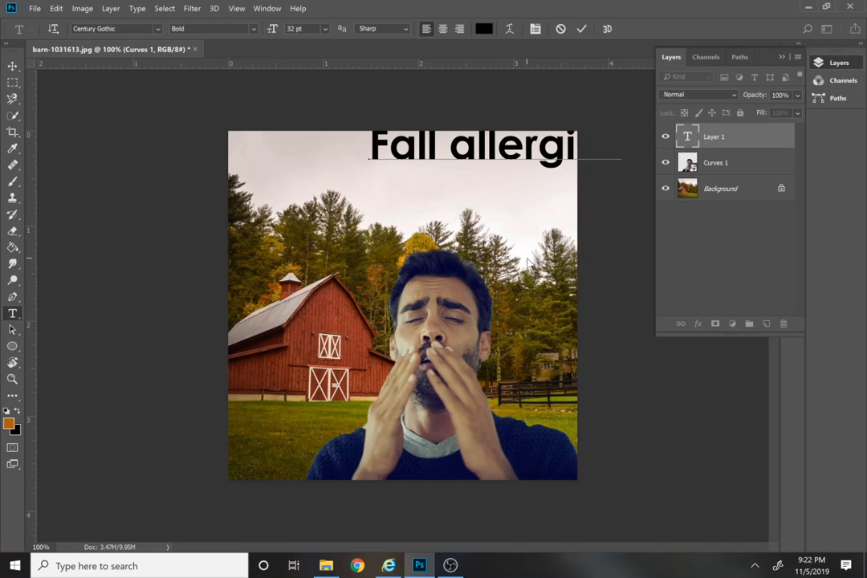
text(got you   )
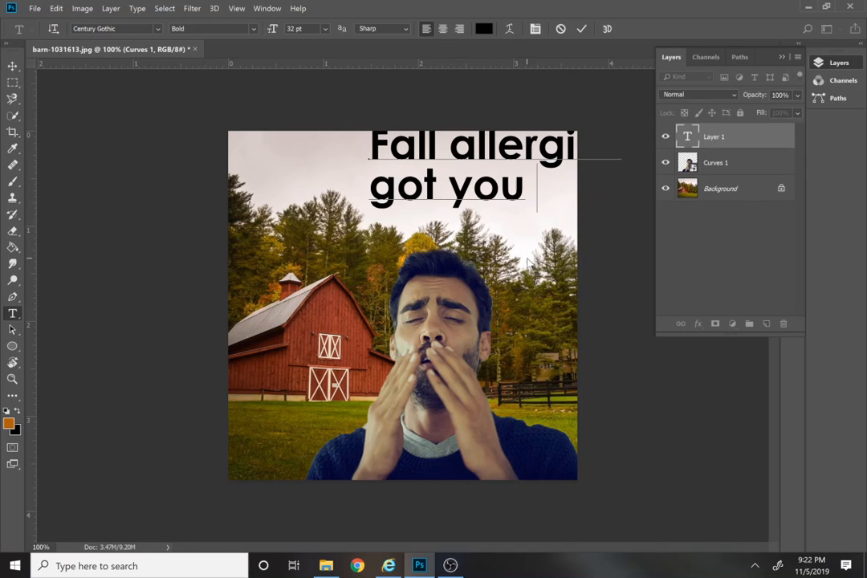
text(do)
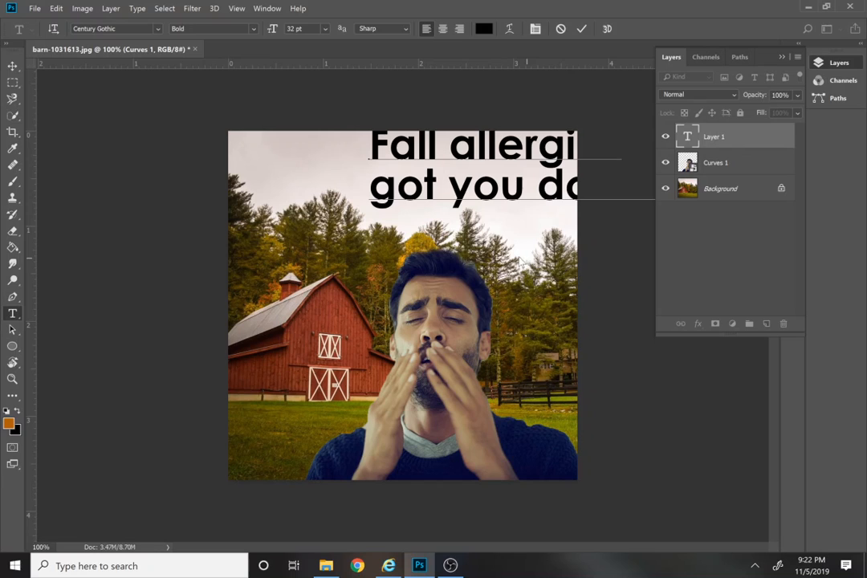
Step: Scale the headline down to about 20.5 pt and place it in the sky above the man, inside the image edges
click(12, 67)
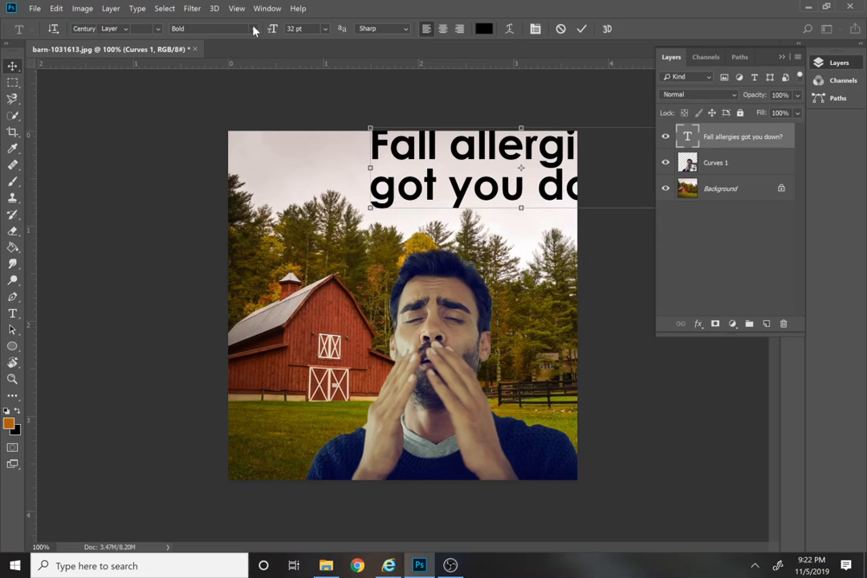
click(781, 57)
drag(672, 126, 564, 159)
drag(507, 195, 509, 192)
key(Return)
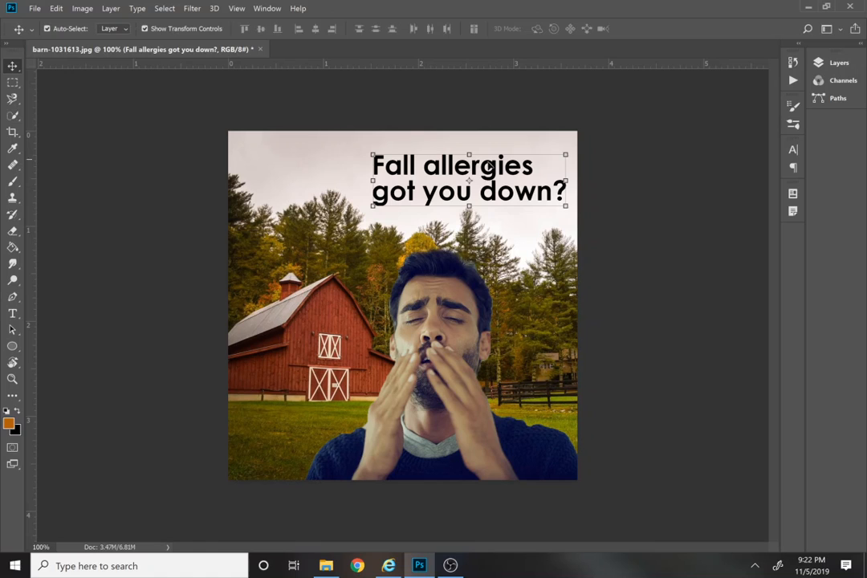
key(t)
click(486, 180)
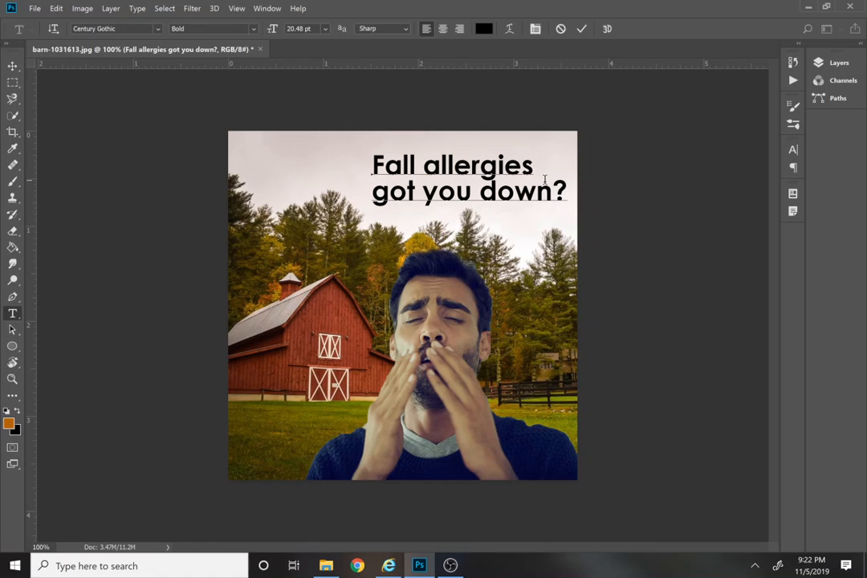
click(560, 189)
drag(562, 190, 371, 153)
click(405, 176)
Step: Move the headline slightly up and to the left so it has more margin from the image's right edge
click(12, 66)
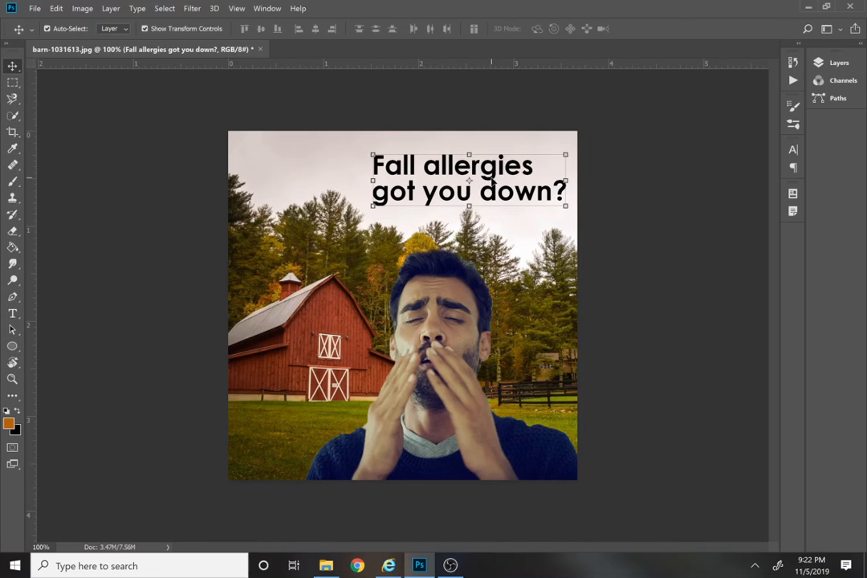
drag(492, 181, 479, 174)
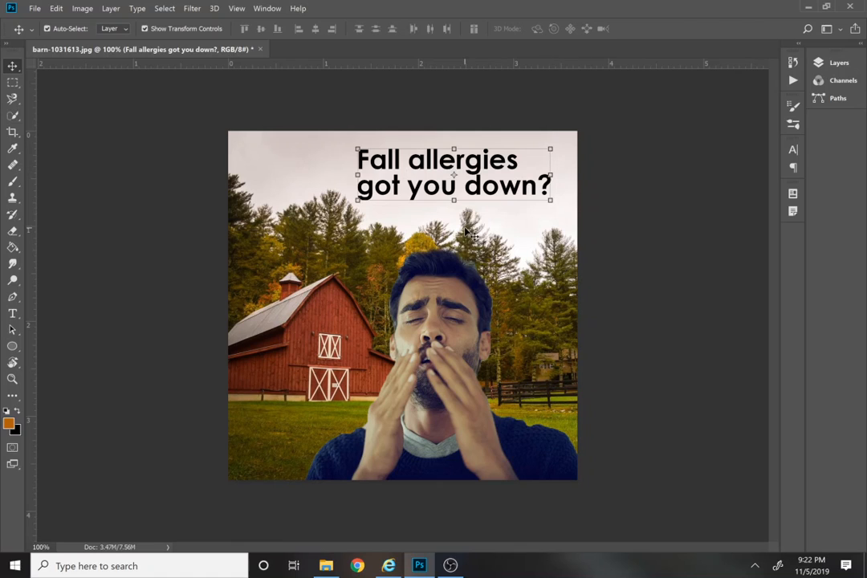
Step: Unlock the Background layer and group it with the man and headline layers
click(824, 66)
click(781, 188)
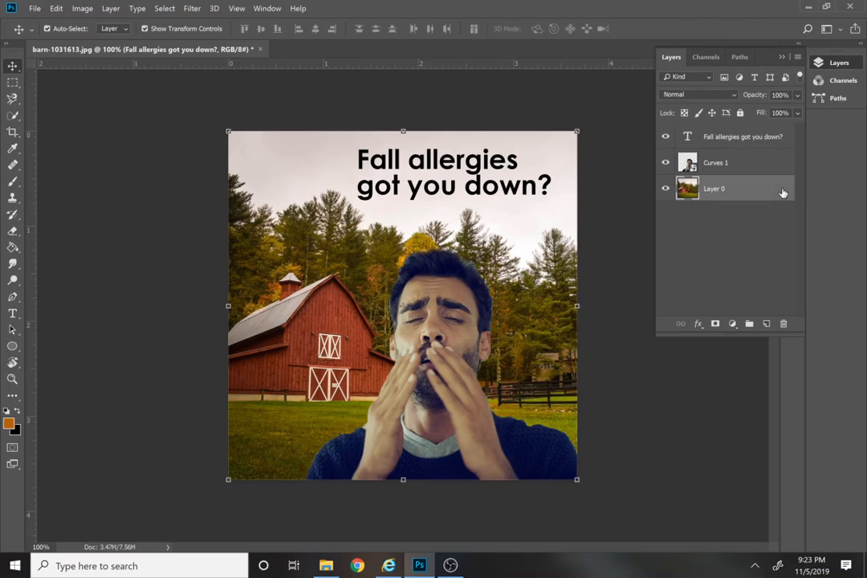
shift+click(719, 144)
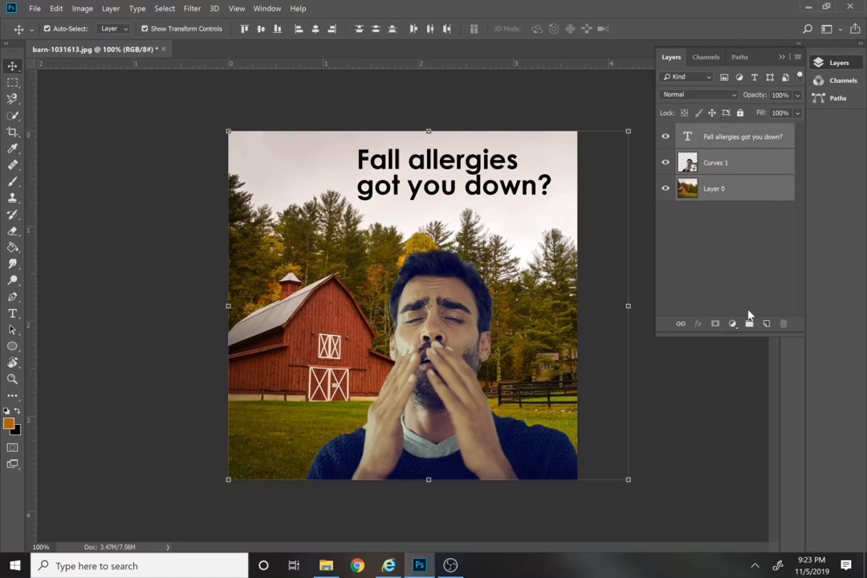
click(748, 321)
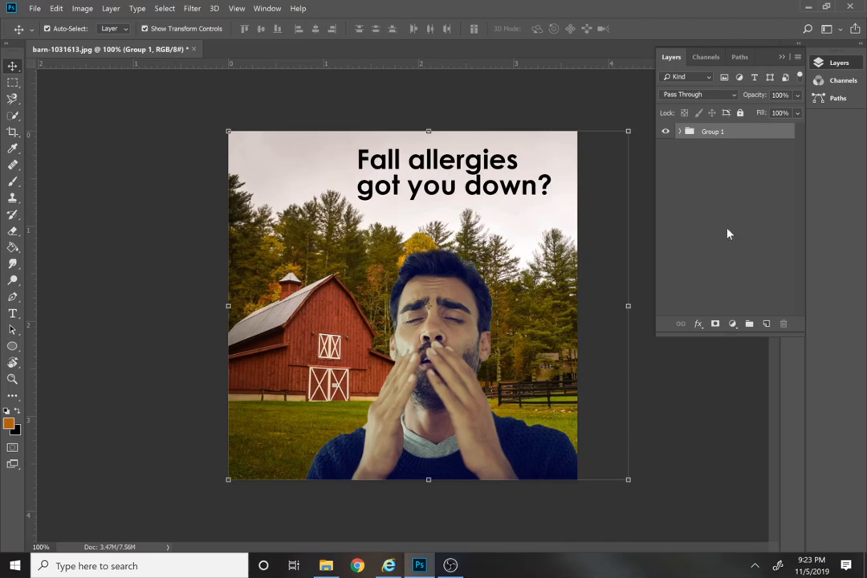
Step: Rename the new layer group "Plate 1" and hide it
double_click(710, 132)
text(Plate)
key(Return)
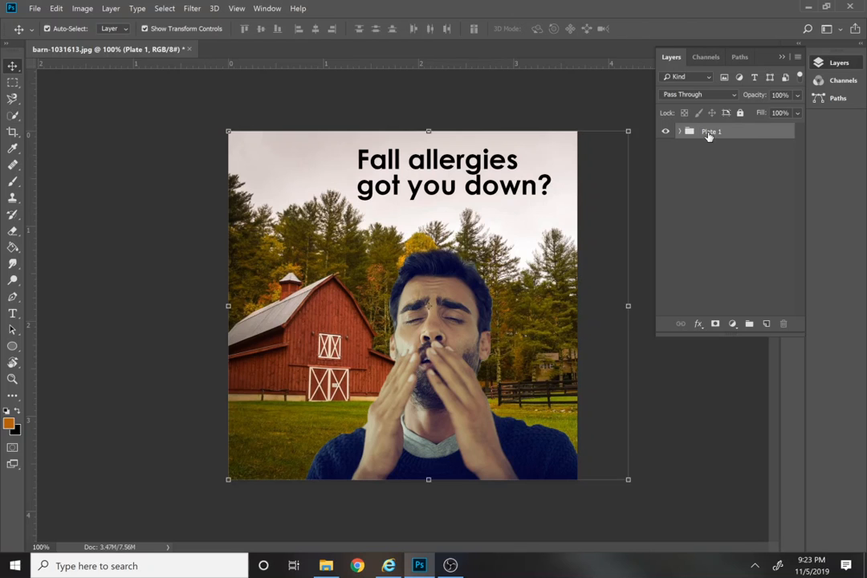
click(666, 135)
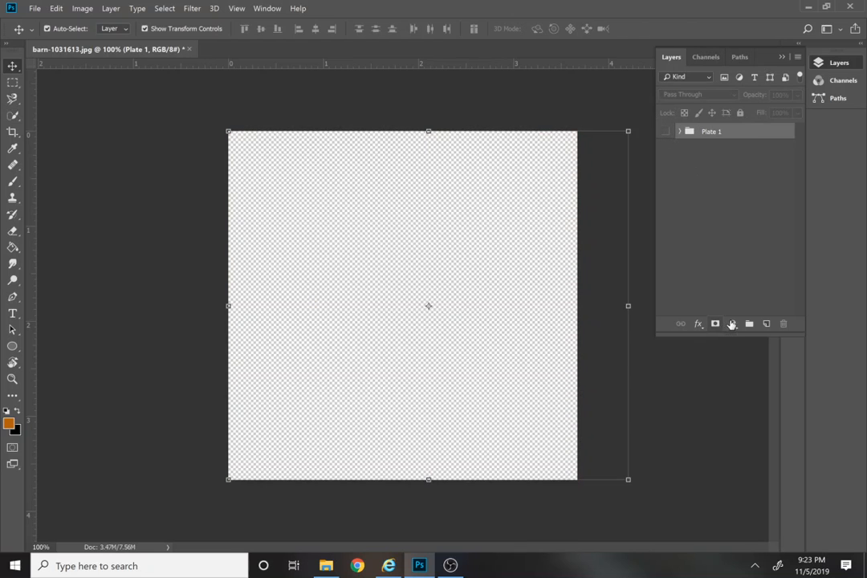
Step: Add a Gradient fill layer above the hidden group using the Black, White preset
click(732, 324)
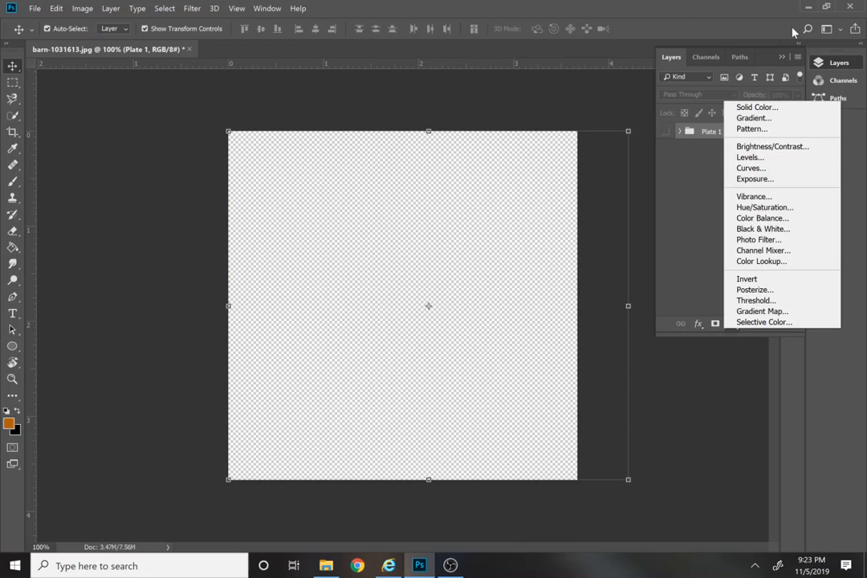
click(755, 118)
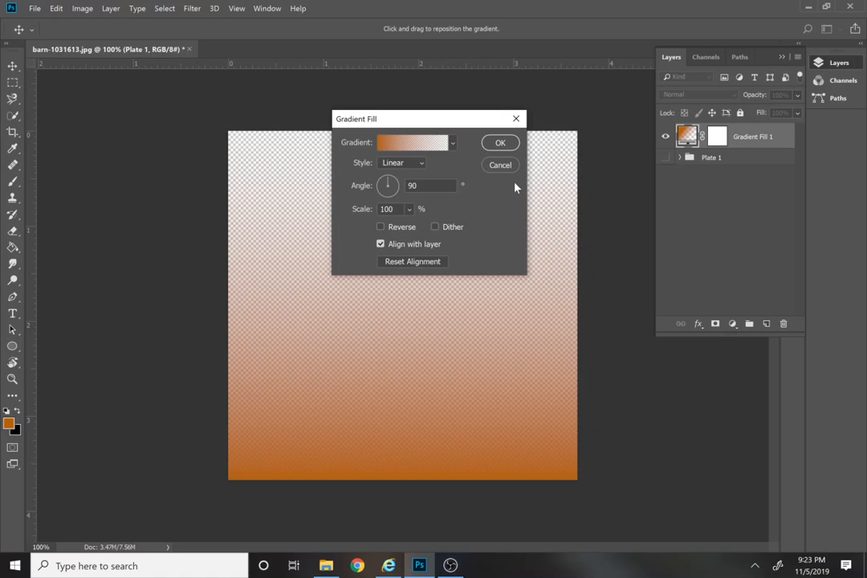
click(429, 147)
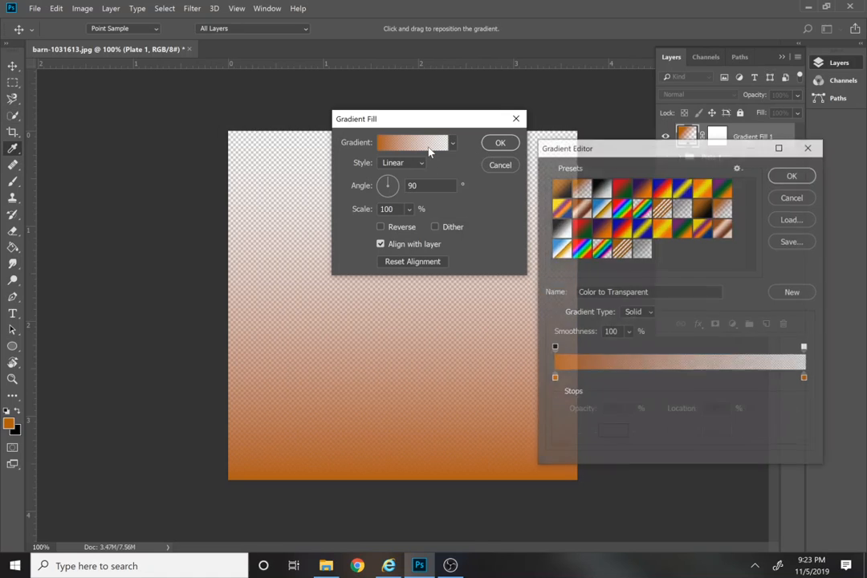
click(603, 188)
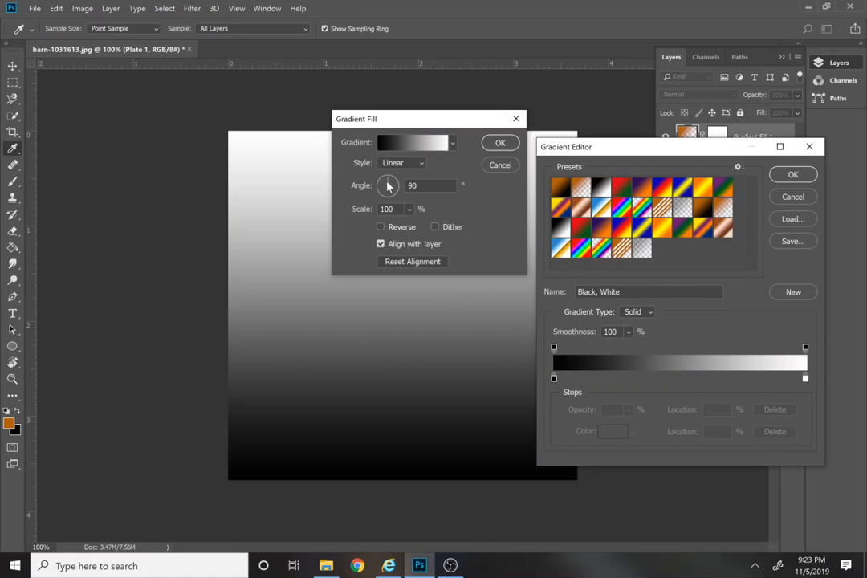
click(793, 174)
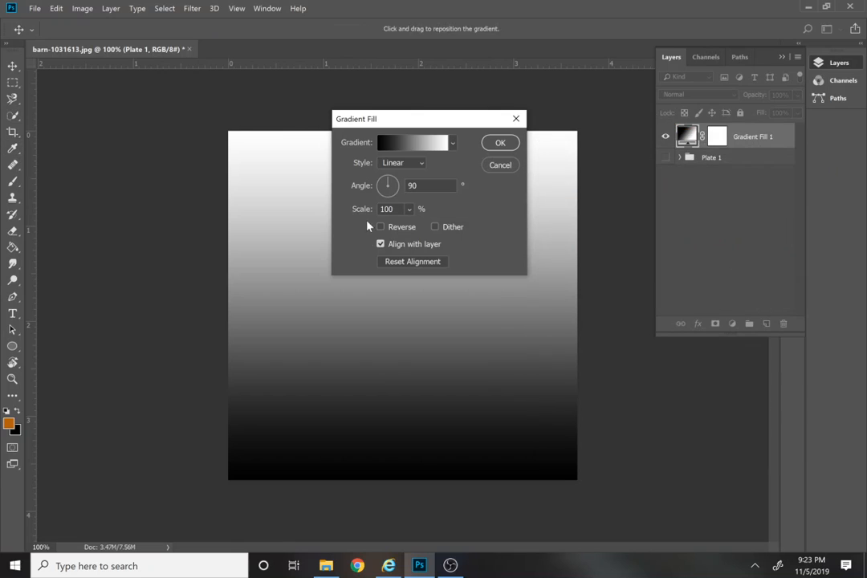
Step: Make the gradient radial and reversed, and enlarge its scale so the white center fades to mid-gray corners
click(402, 162)
click(396, 187)
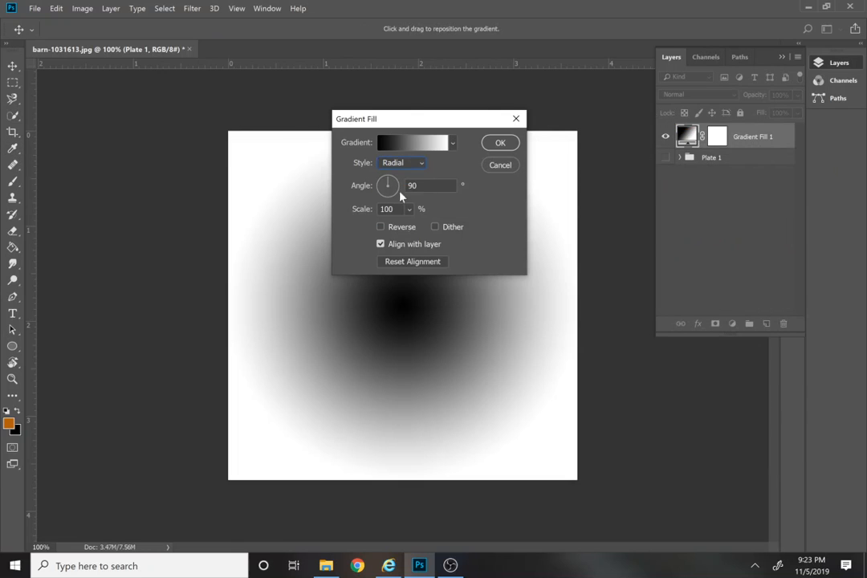
click(382, 228)
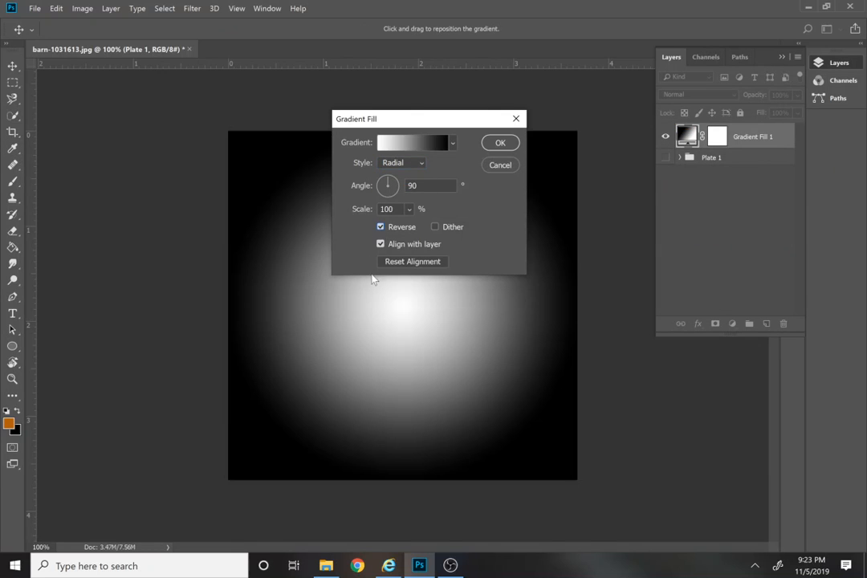
click(409, 209)
drag(421, 225, 426, 227)
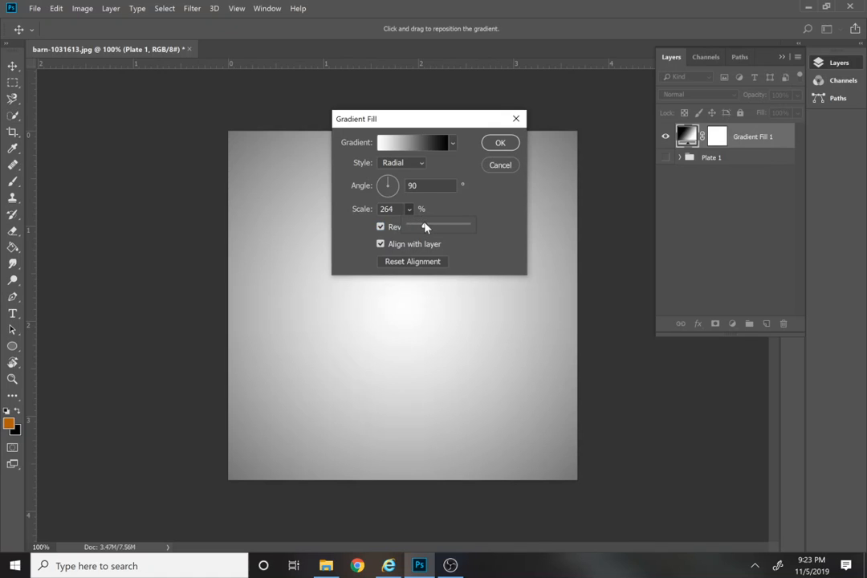
drag(424, 228, 428, 230)
click(498, 143)
click(498, 143)
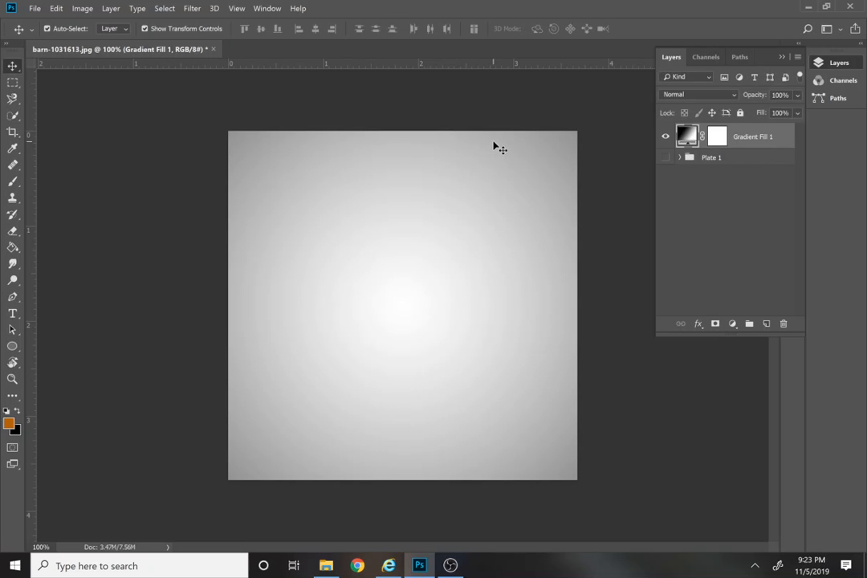
Step: Convert the gradient fill layer to a smart object
right_click(755, 138)
click(654, 192)
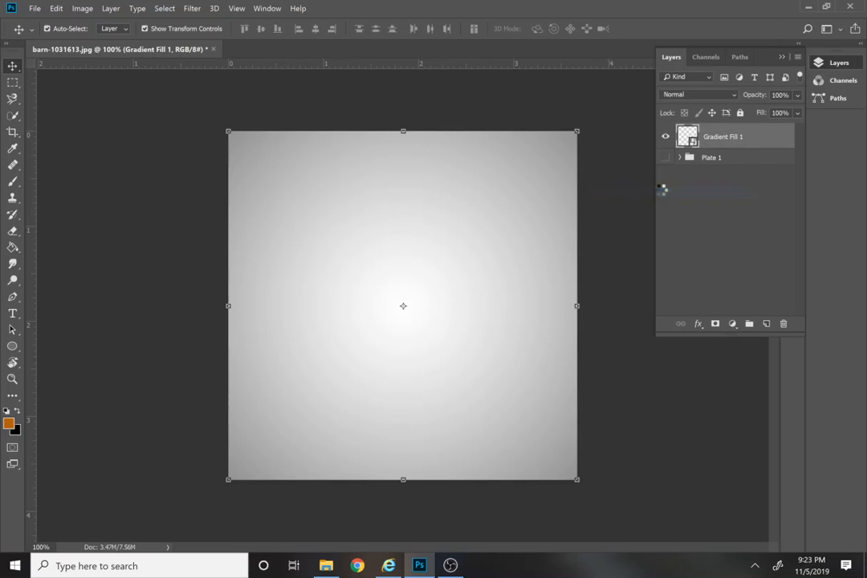
Step: Add a light uniform, monochromatic noise filter to the gradient background layer
click(184, 9)
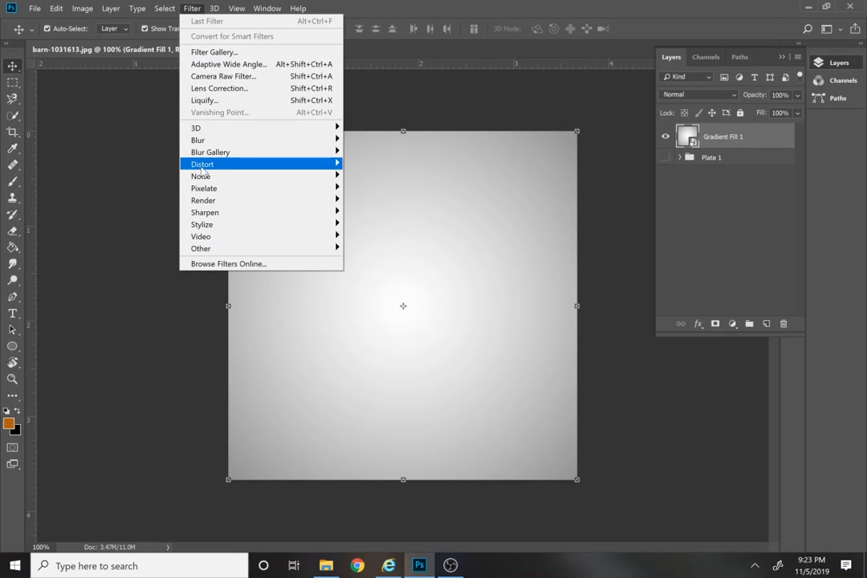
mouse_move(186, 177)
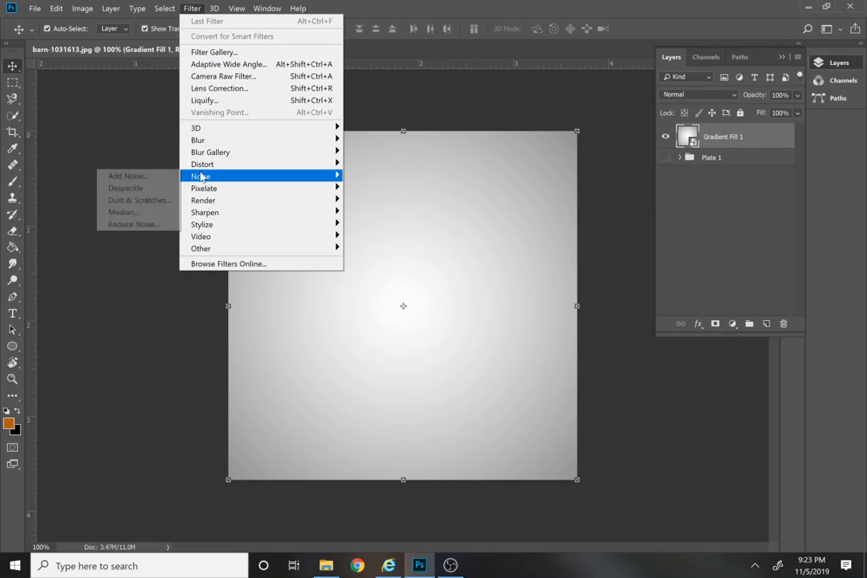
click(129, 176)
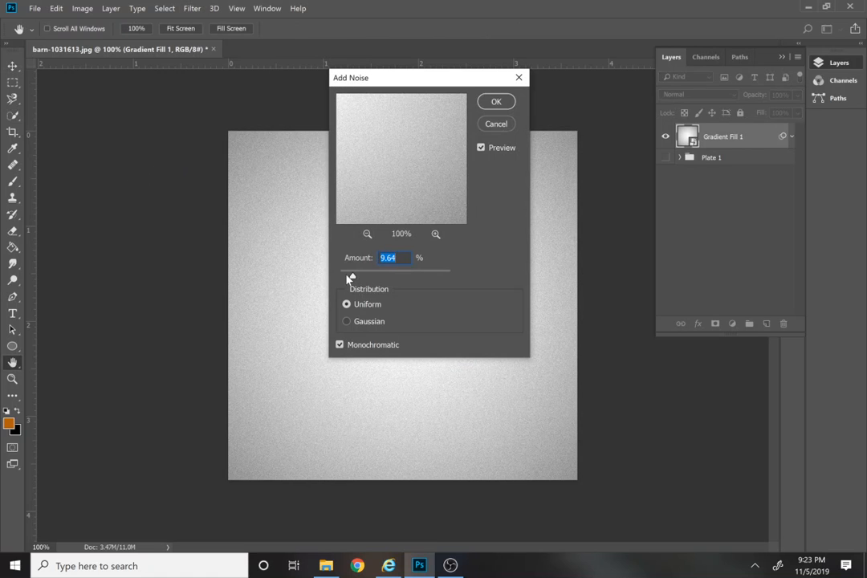
click(495, 103)
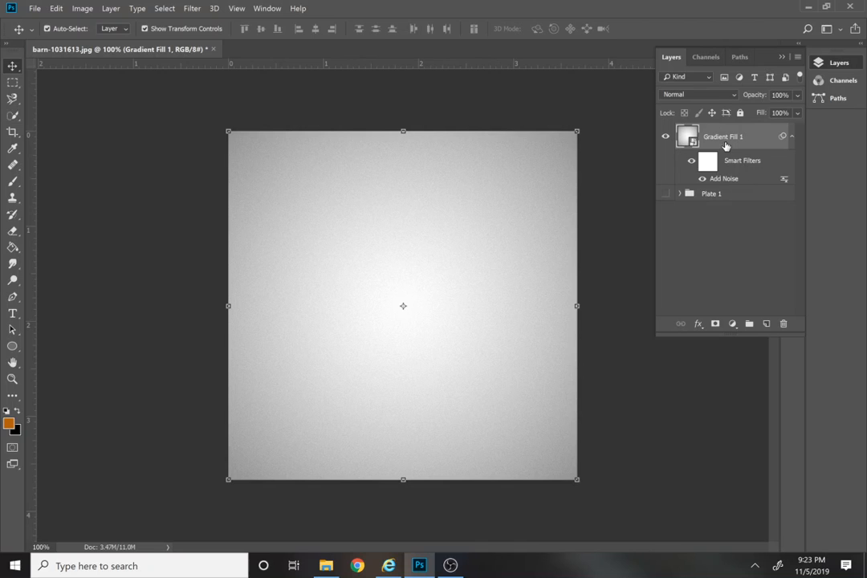
Step: Rasterize the noisy gradient layer into a fresh smart object and move it below the Plate 1 group
right_click(736, 141)
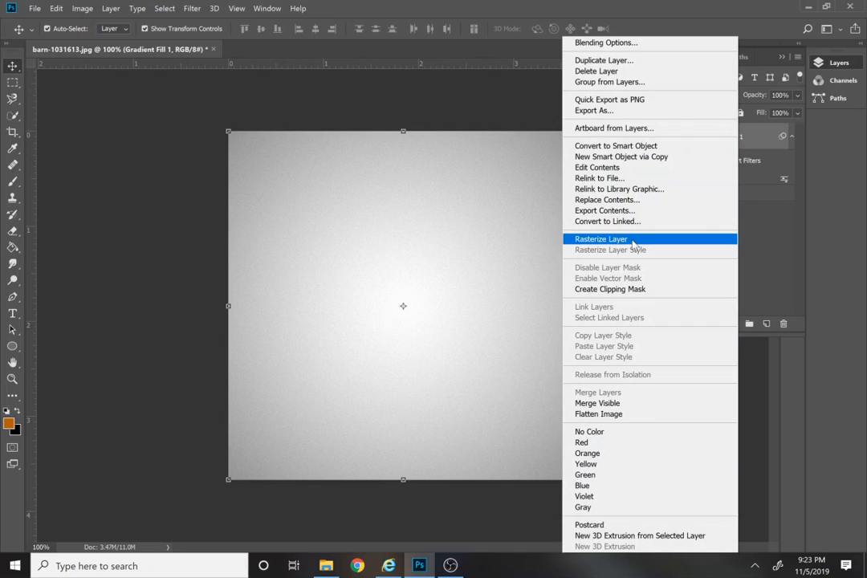
click(630, 239)
right_click(733, 138)
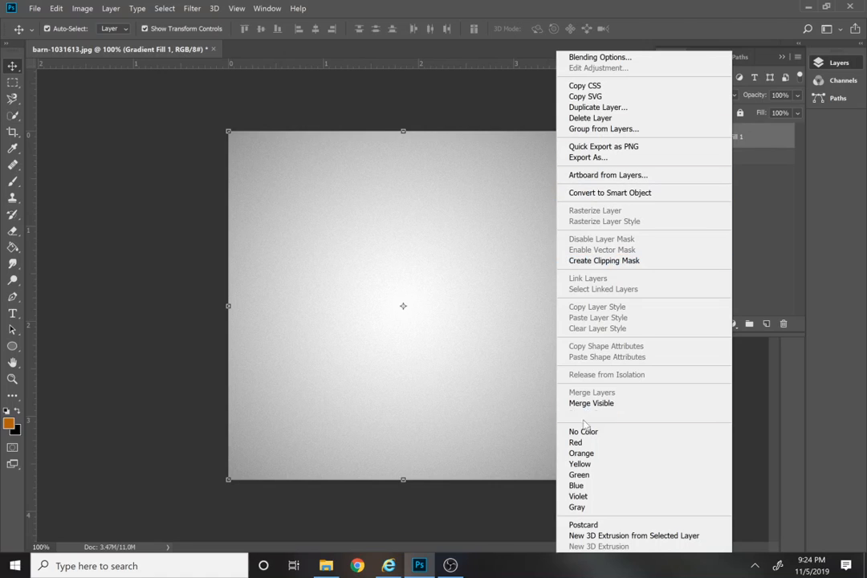
click(602, 193)
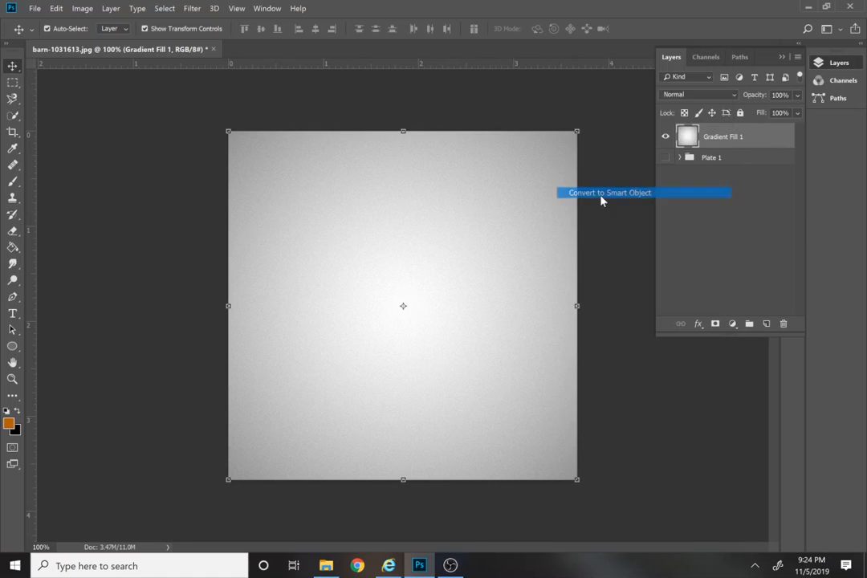
drag(717, 137, 720, 173)
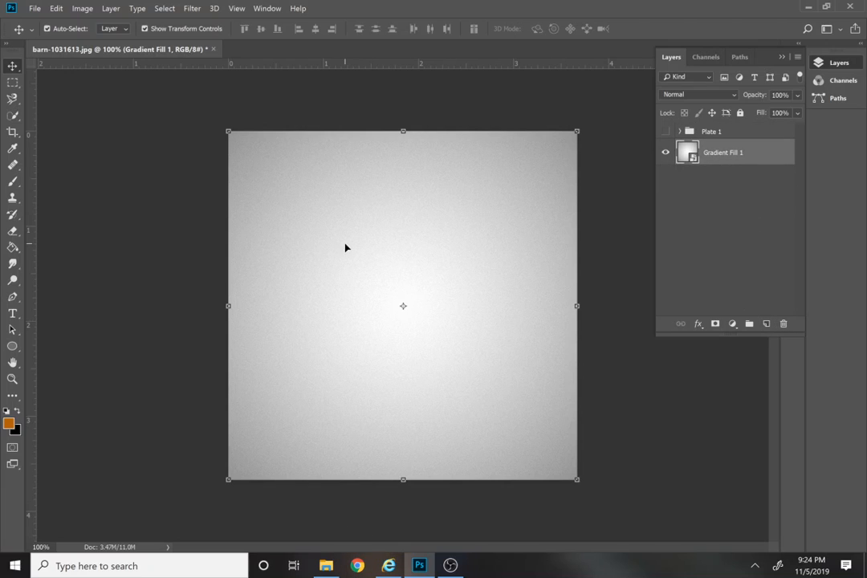
Step: Add the two-line black headline "Dollar General / has you covered." in Century Gothic Bold, 32 pt, above the gradient
key(t)
click(296, 244)
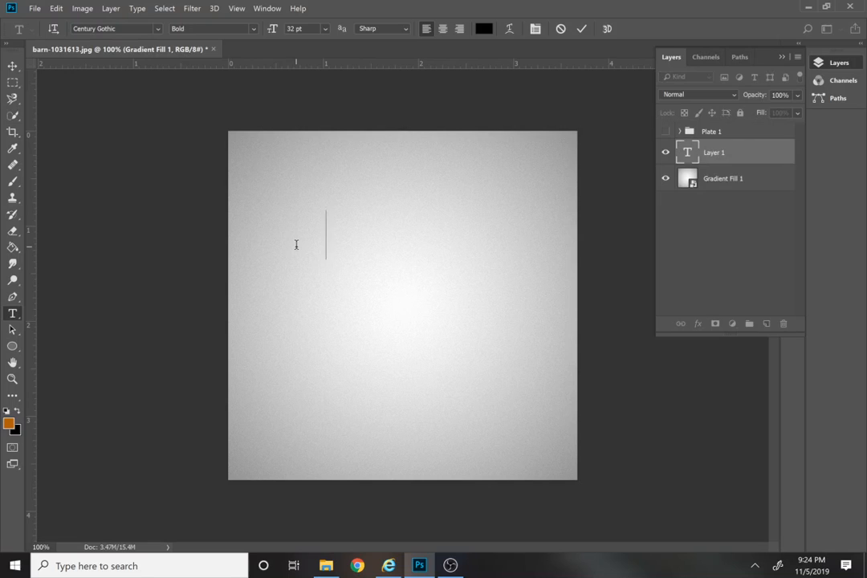
text(Dollar Gen)
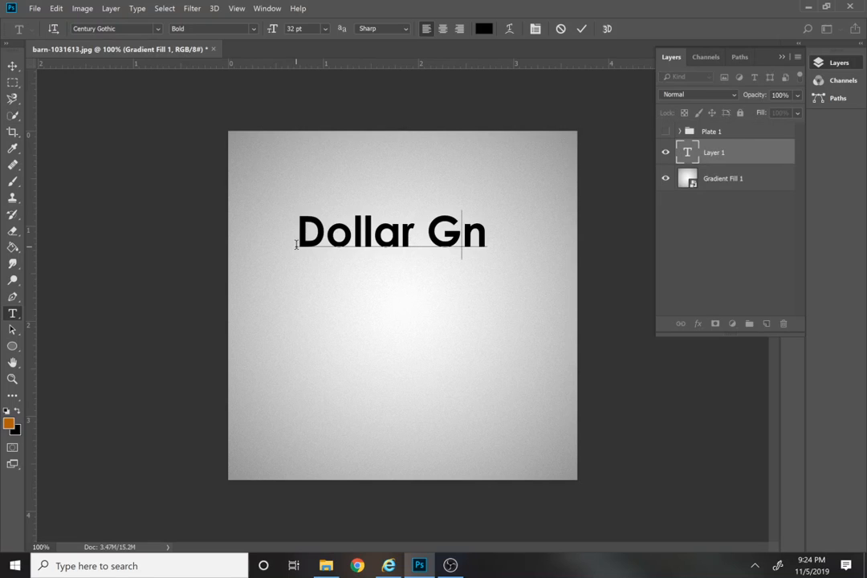
text(era)
key(Return)
text(h)
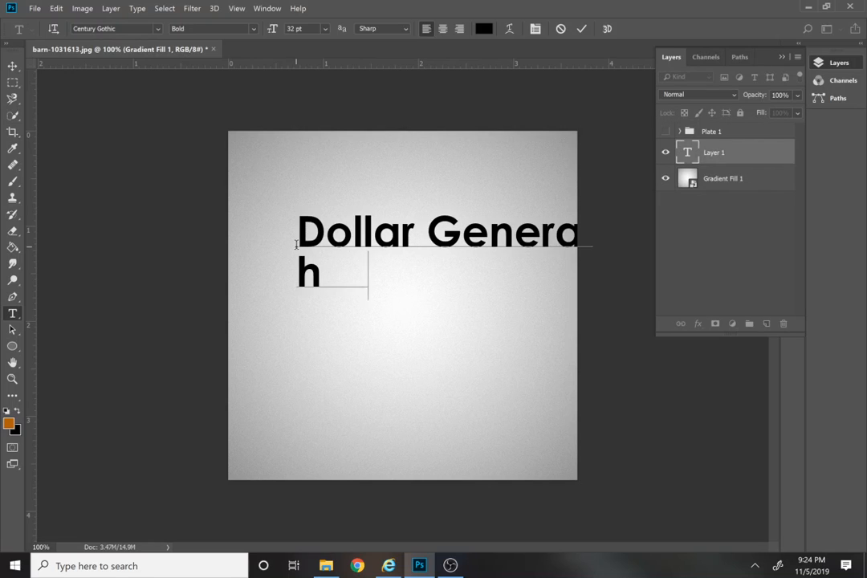
text(as you covered)
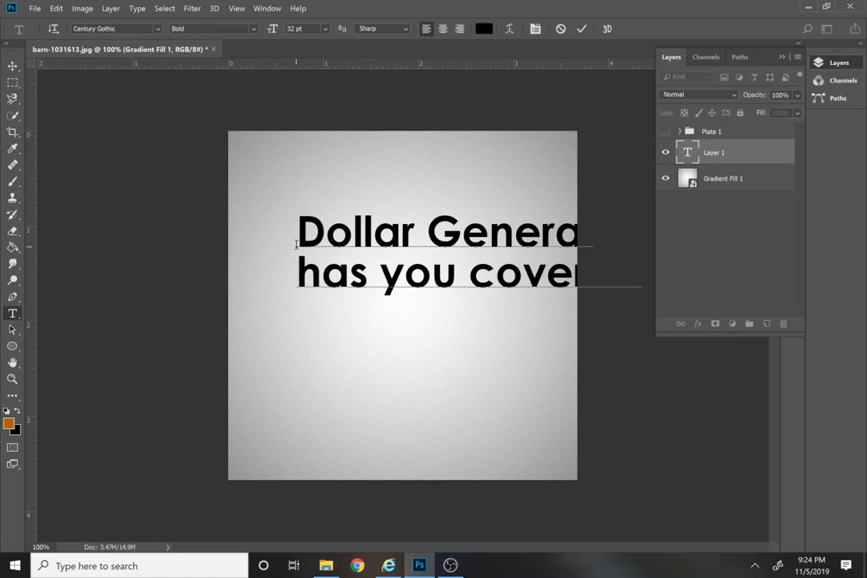
click(11, 70)
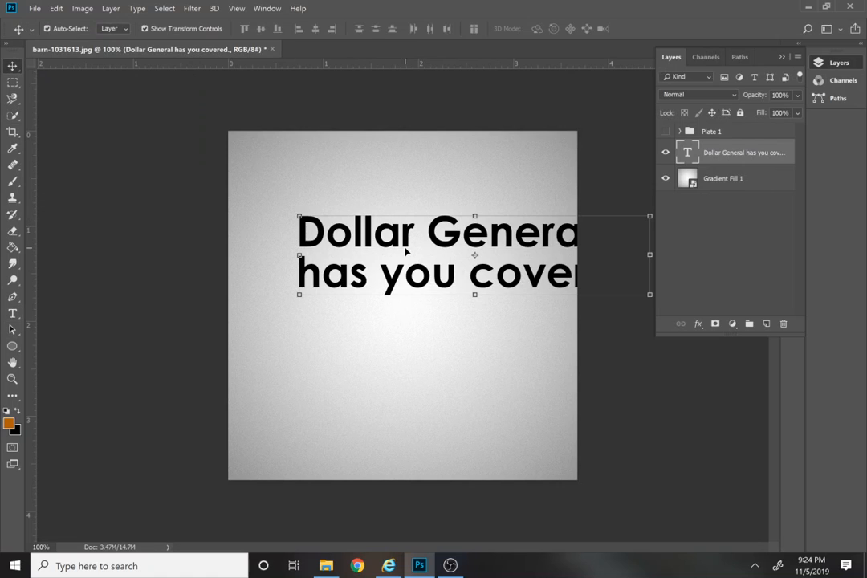
Step: Scale the headline to about 77% and center it horizontally in the upper part of the canvas
drag(405, 249, 354, 230)
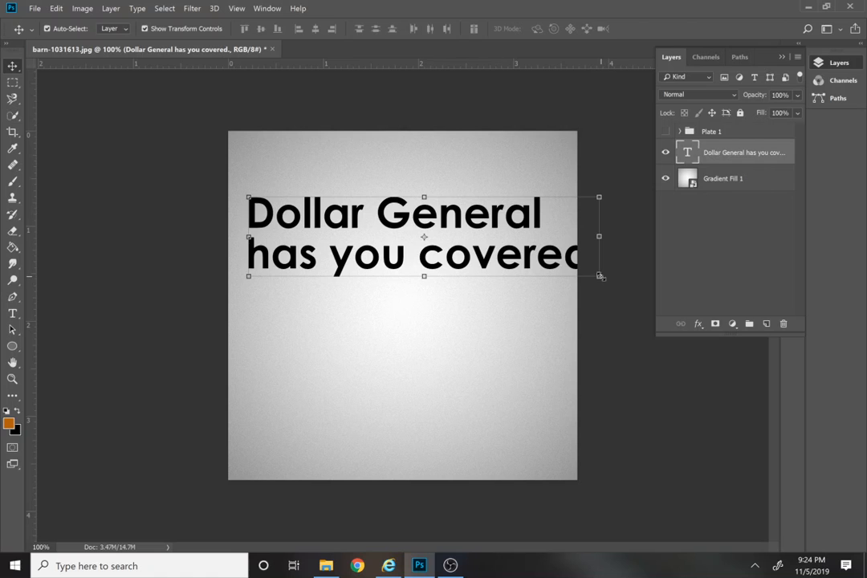
drag(600, 276, 520, 246)
drag(450, 246, 464, 258)
key(Return)
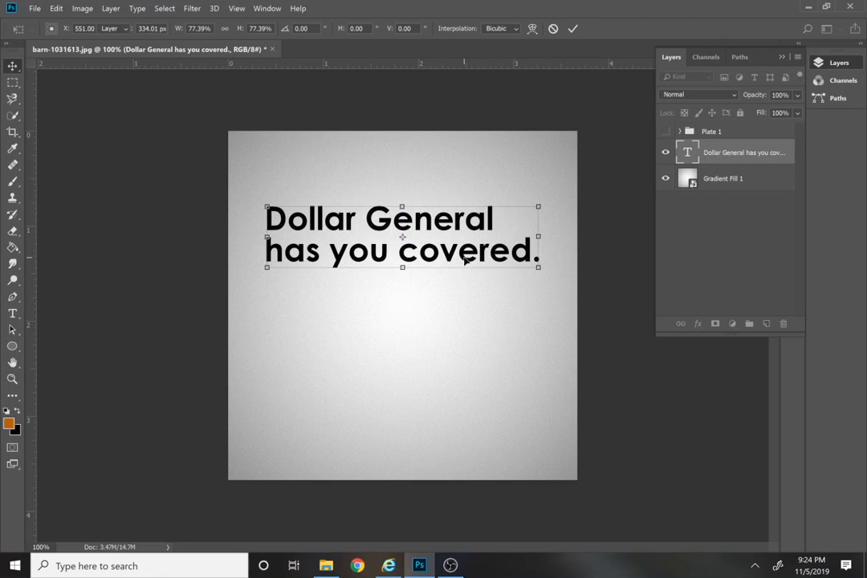
Step: Place the dsc01993_101818_2 image from Downloads at about 17.6% scale below the headline, aligned with the headline's left edge
click(326, 566)
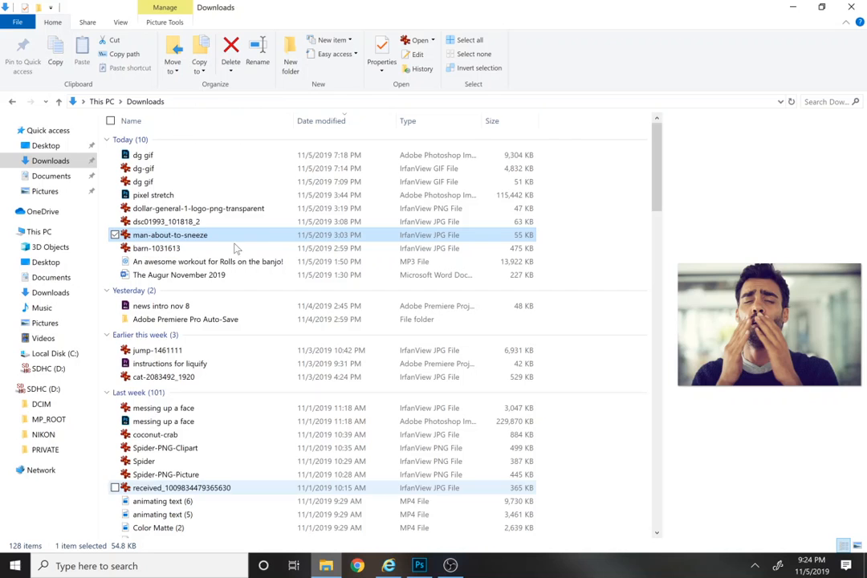
click(149, 224)
drag(147, 231, 346, 394)
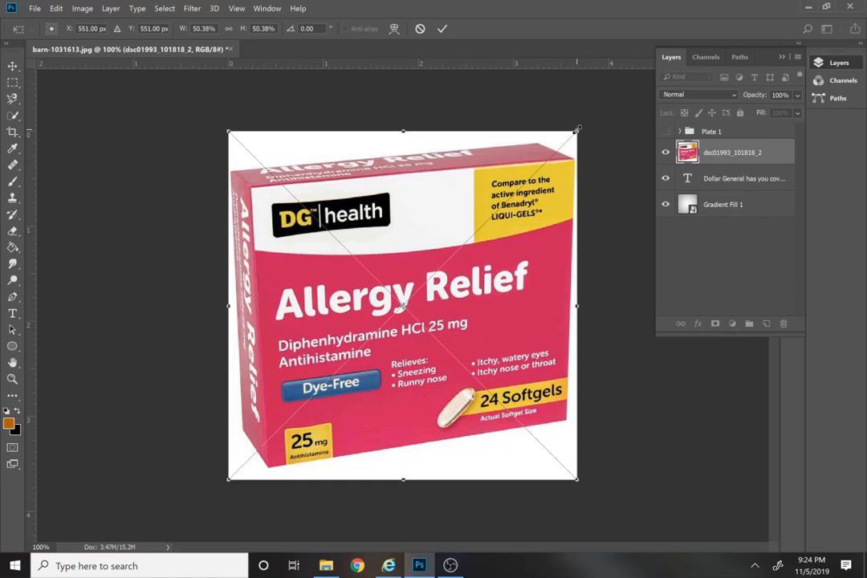
drag(578, 128, 401, 309)
drag(360, 388, 397, 355)
drag(435, 450, 363, 373)
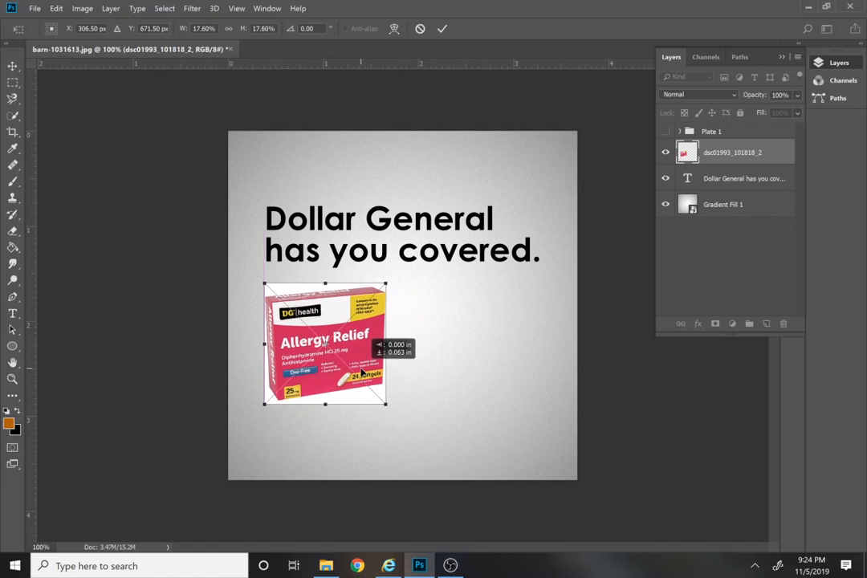
key(Return)
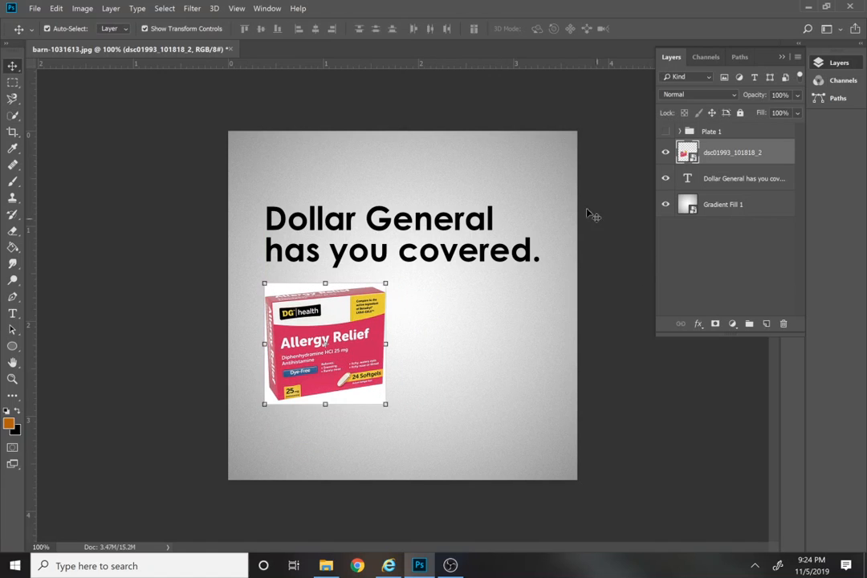
Step: Select the white background around the allergy box with the Magic Wand and hide it with a layer mask
click(12, 116)
right_click(12, 116)
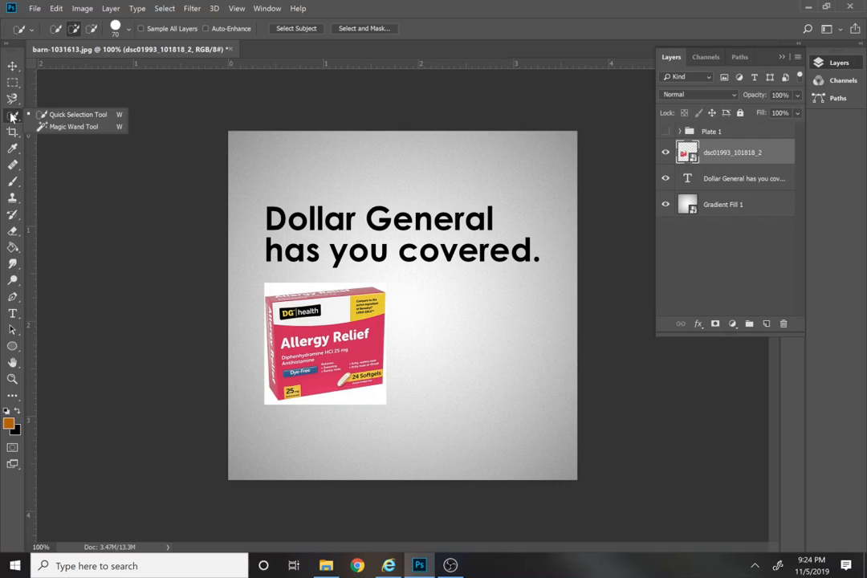
click(68, 127)
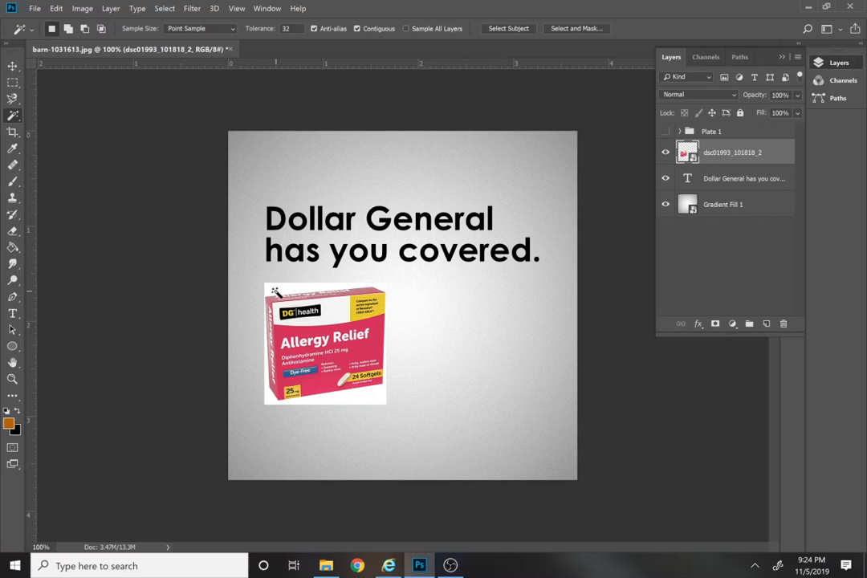
click(262, 293)
alt+click(715, 324)
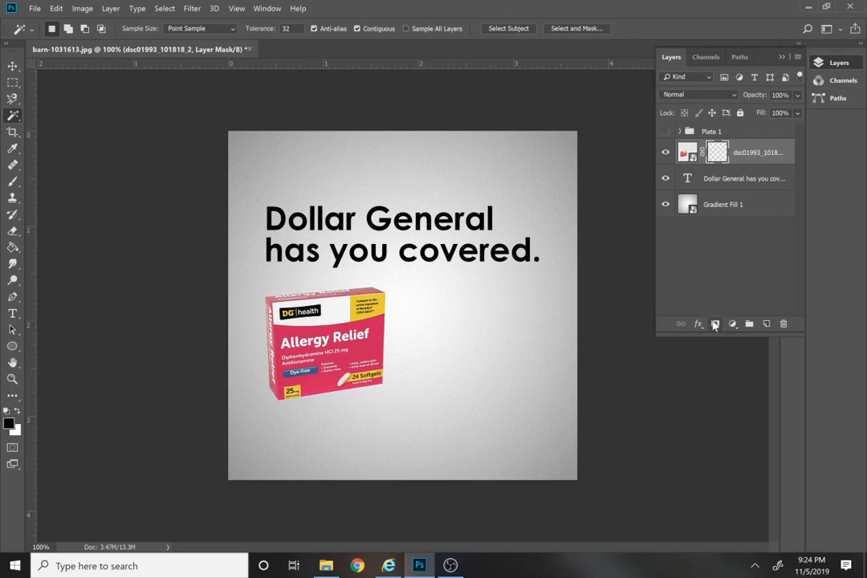
Step: Convert the masked allergy box layer to a smart object and nudge the box into line with the headline's left edge
right_click(755, 154)
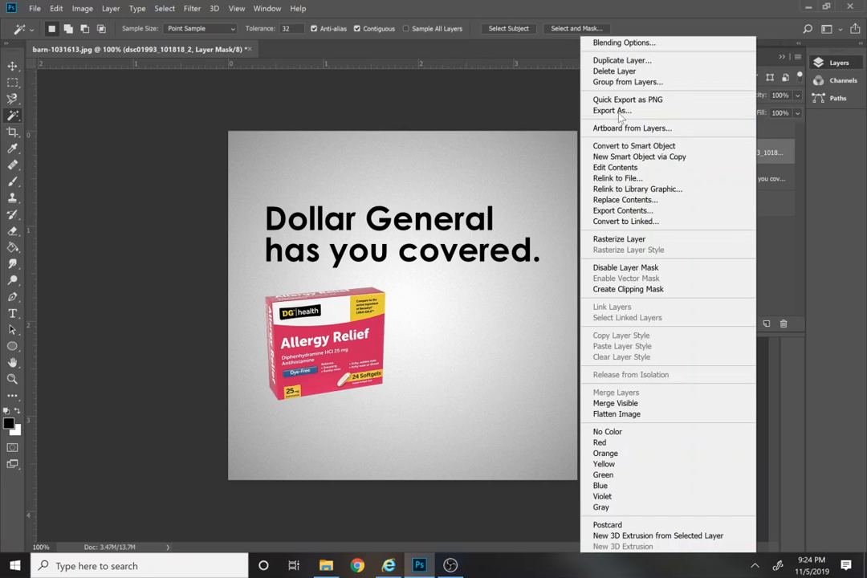
click(616, 148)
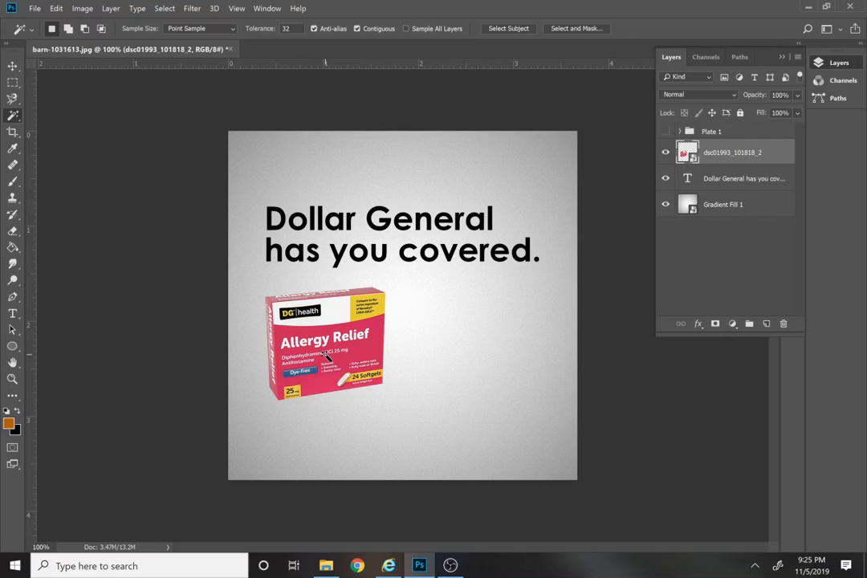
key(v)
drag(325, 354, 323, 360)
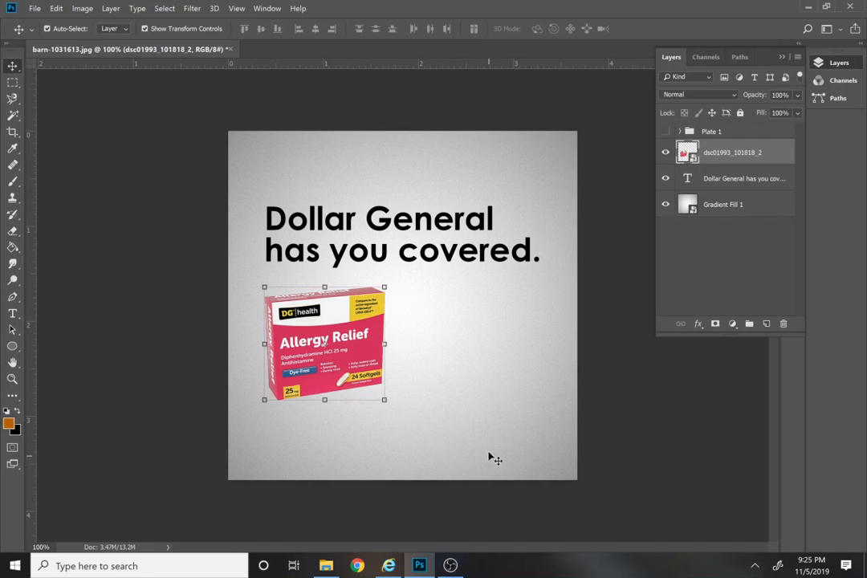
Step: Add the price text "$4.50" in Century Gothic Bold, 32 pt, to the right of the allergy box
key(t)
click(411, 346)
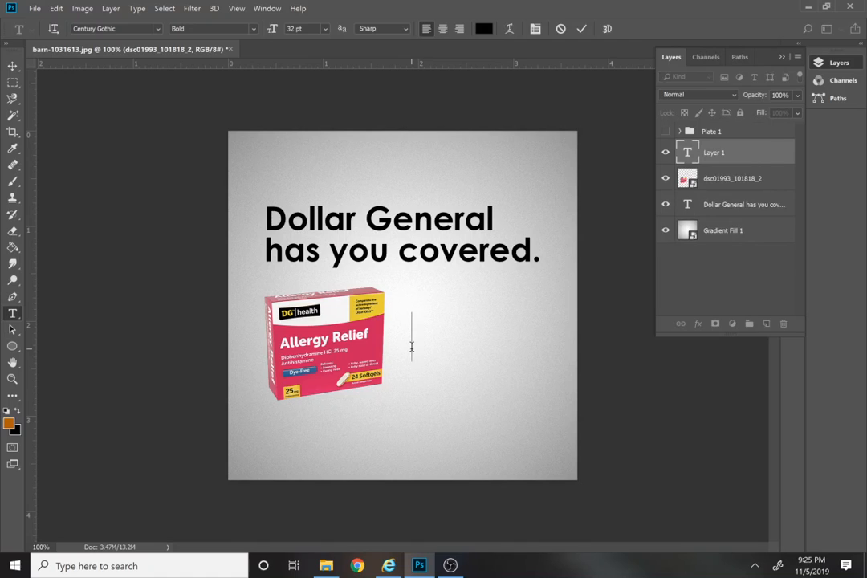
text($4.)
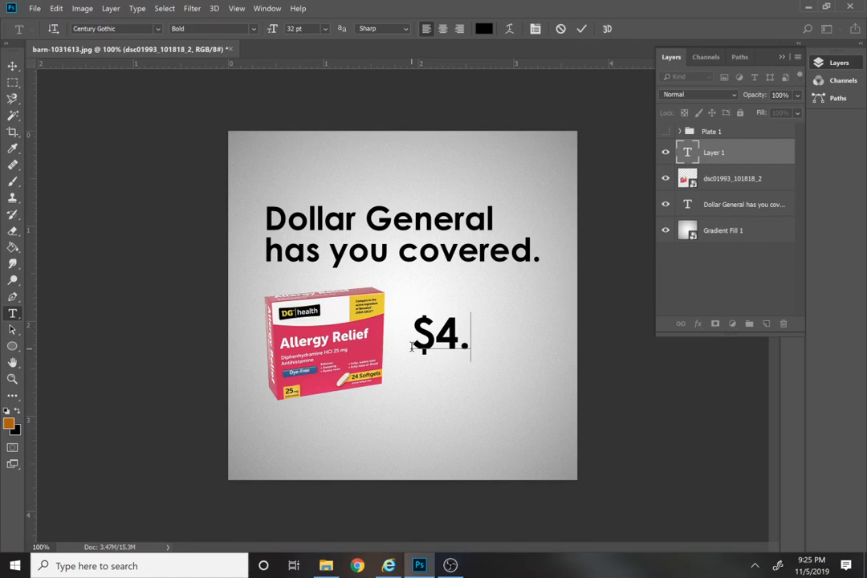
text(50)
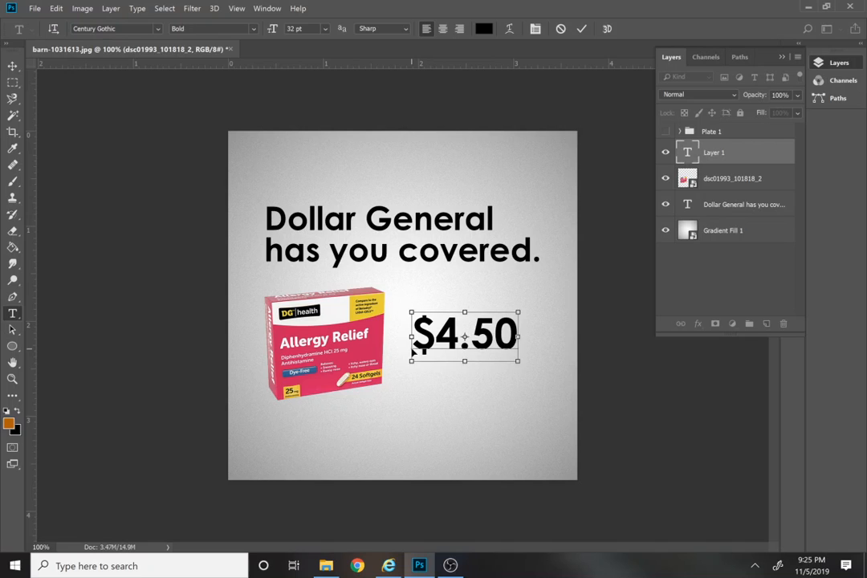
key(ctrl+Return)
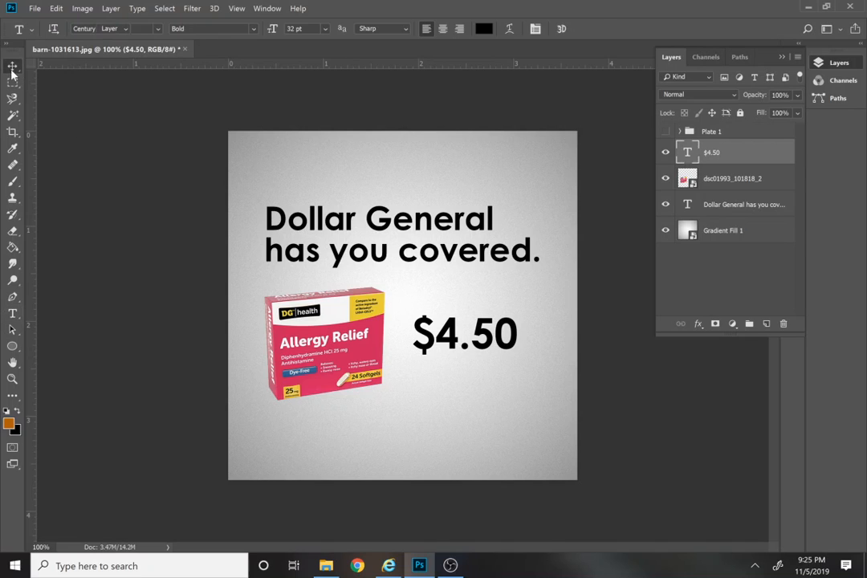
Step: Enlarge the price text to about 133% so it fills the space between the box and the headline's right edge
click(12, 65)
drag(483, 333, 508, 361)
key(ctrl+t)
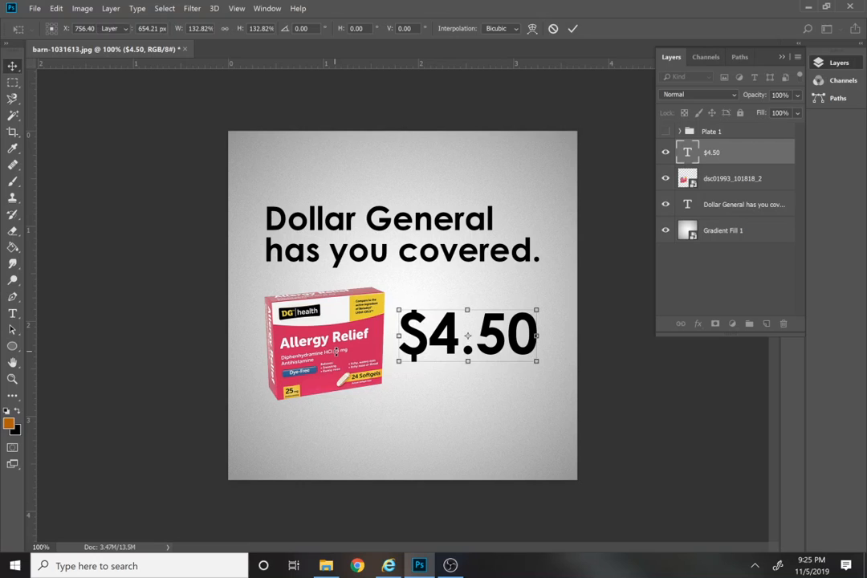
key(Return)
Step: Align the vertical centers of the price text and the allergy box, and deselect both
shift+click(282, 295)
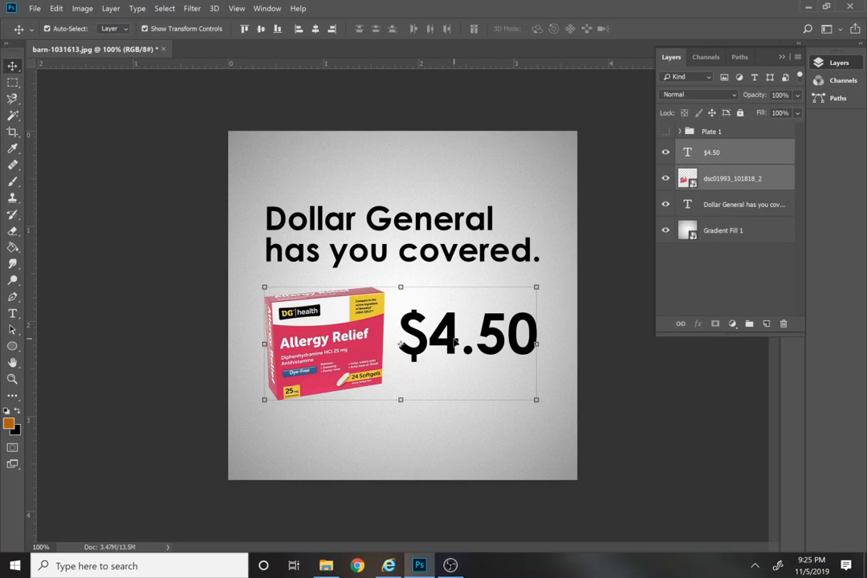
click(261, 28)
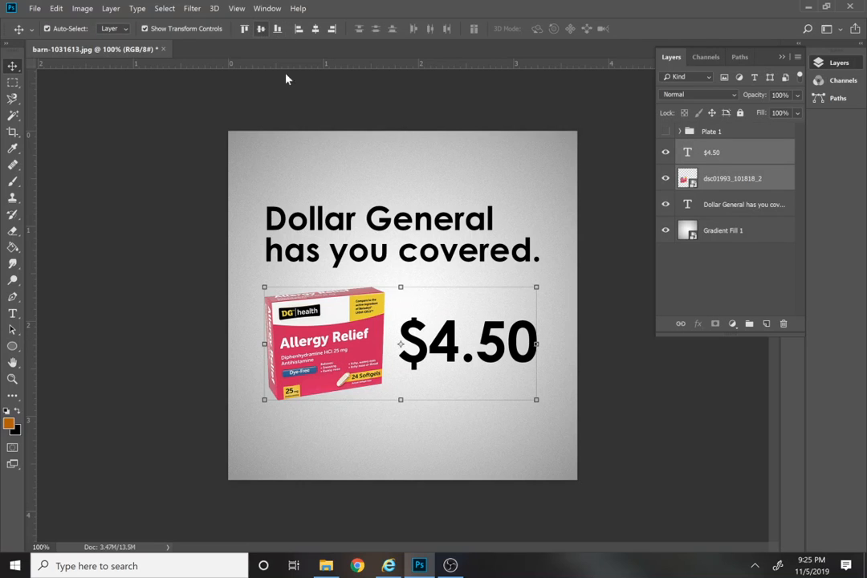
click(607, 326)
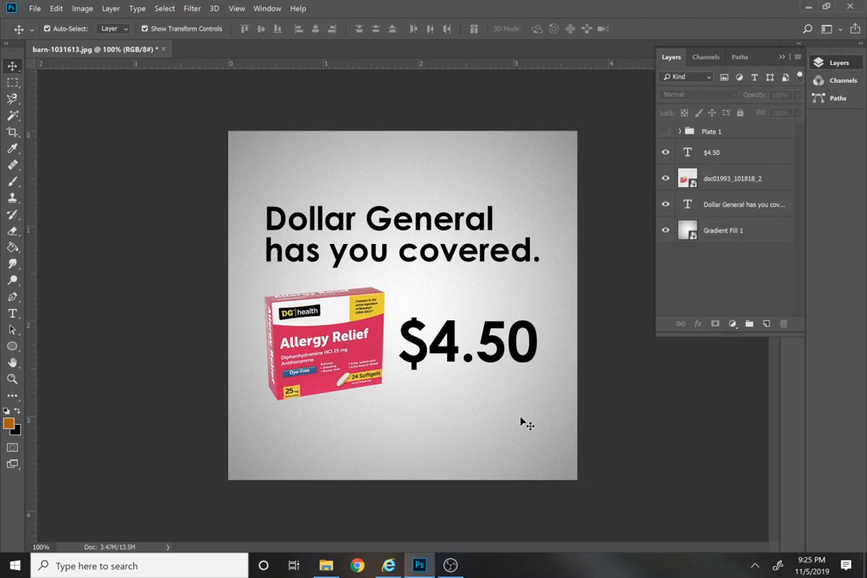
Step: Group the price, allergy box and headline layers, name the group "Plate 2", and hide it
click(727, 156)
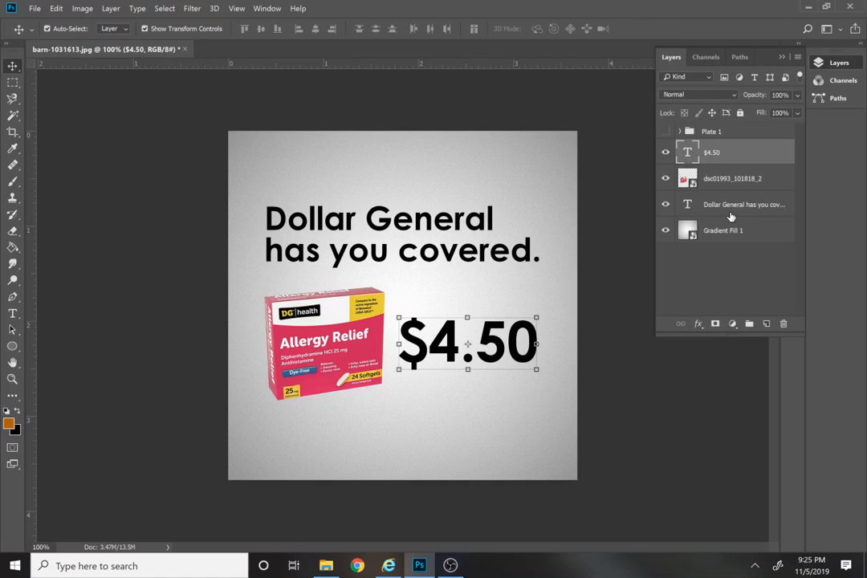
shift+click(730, 212)
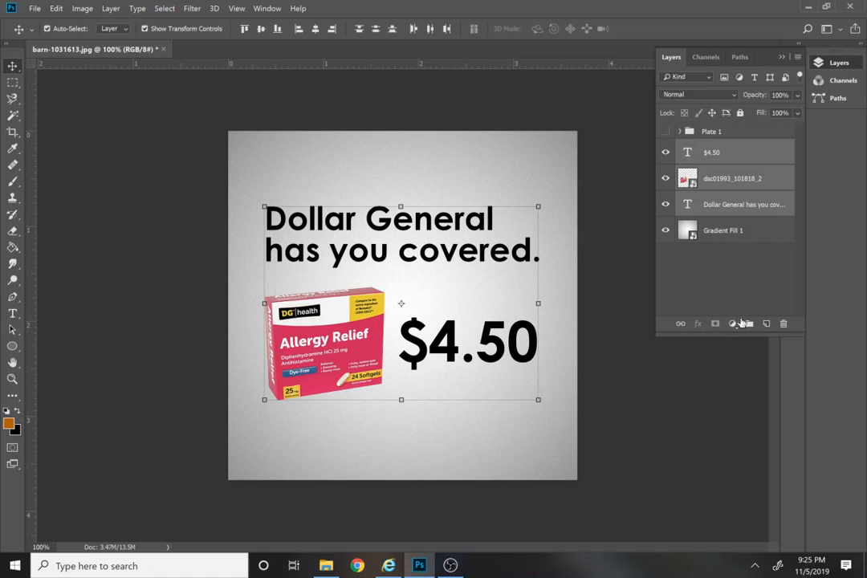
click(747, 324)
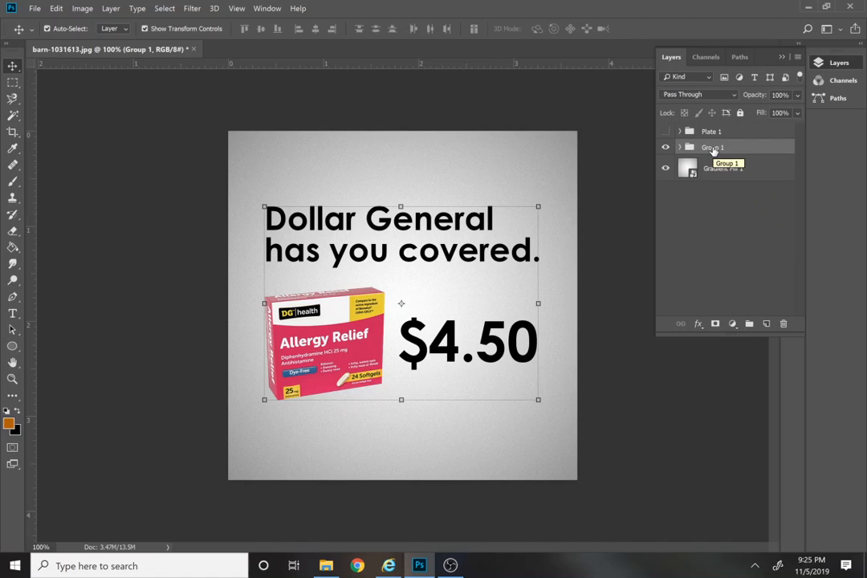
double_click(713, 148)
text(Plate 2)
key(Return)
click(666, 149)
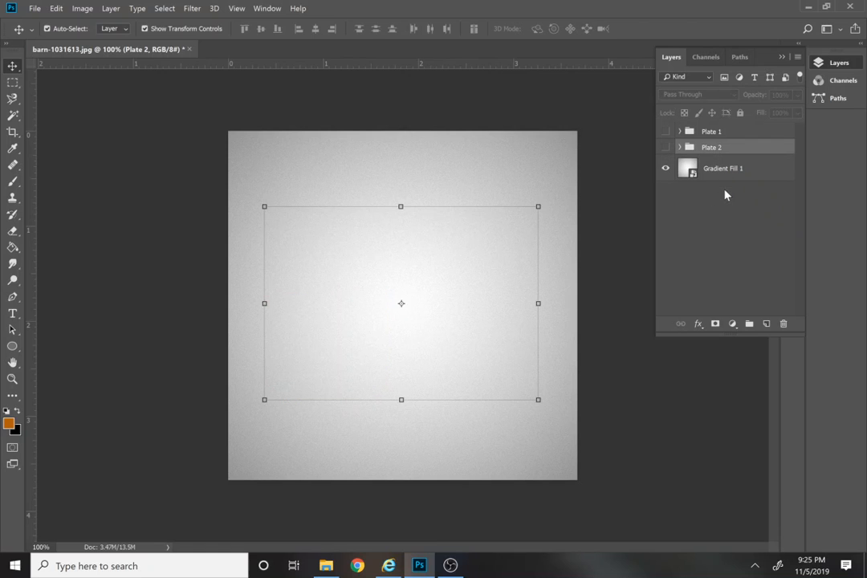
Step: Place the dollar-general-1-logo-png-transparent file from Downloads above the gradient layer and scale it down slightly around the canvas center
click(720, 188)
click(717, 176)
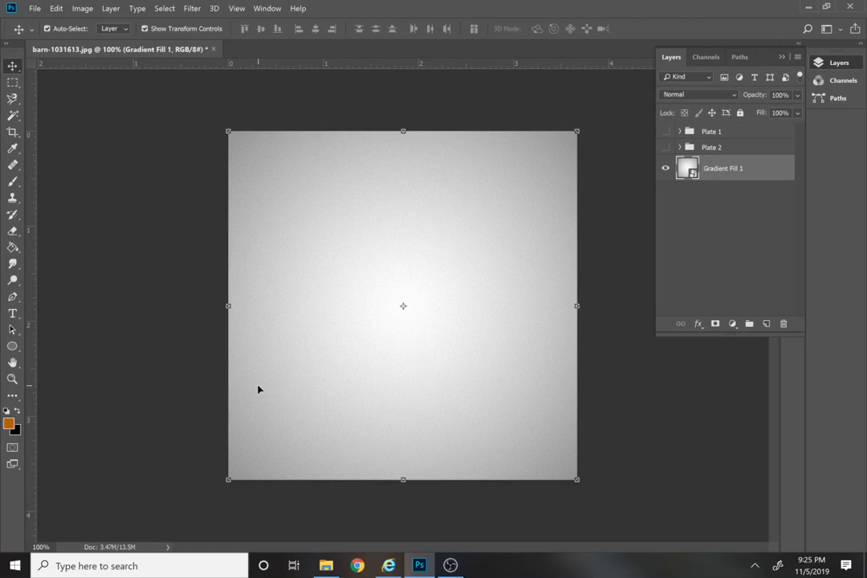
click(326, 567)
click(172, 209)
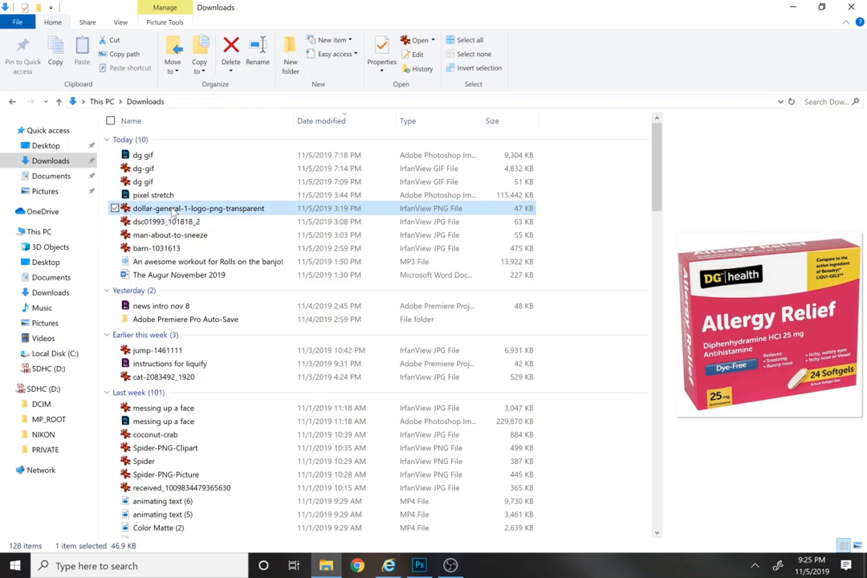
drag(175, 210, 384, 338)
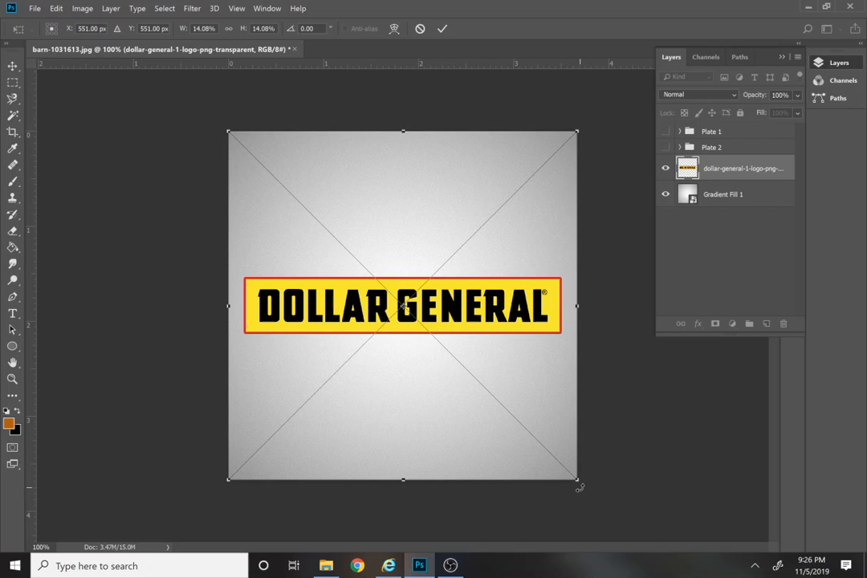
drag(578, 481, 552, 452)
key(Return)
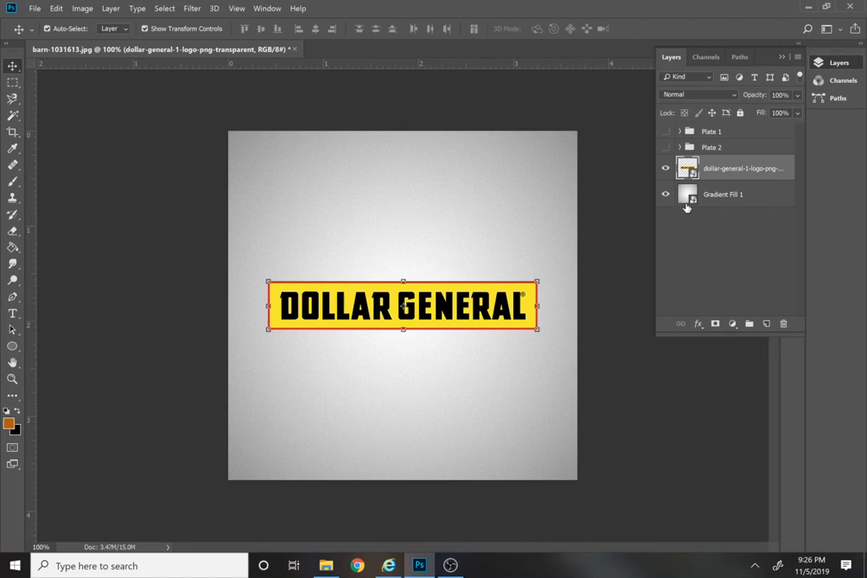
Step: Make the Plate 1 group visible, and keep the Plate 2 group and the Dollar General logo layer hidden
click(666, 148)
click(665, 131)
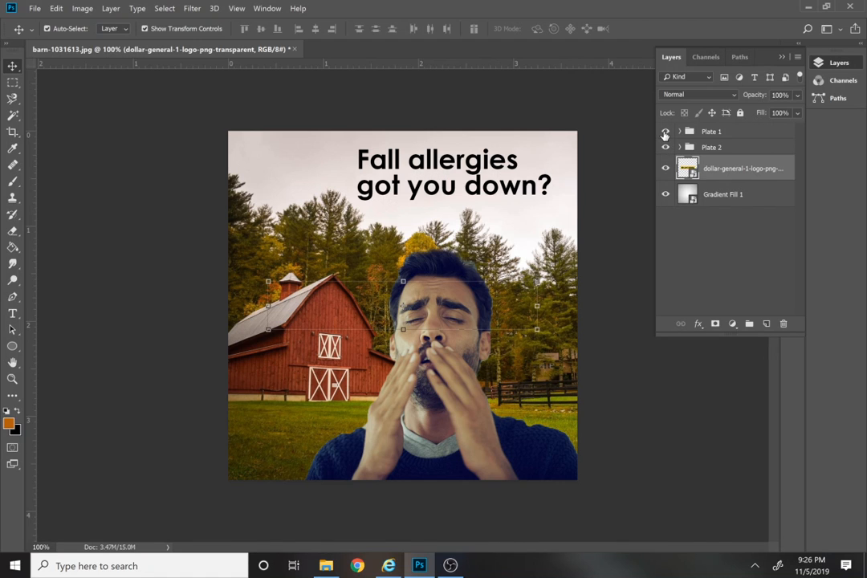
click(590, 139)
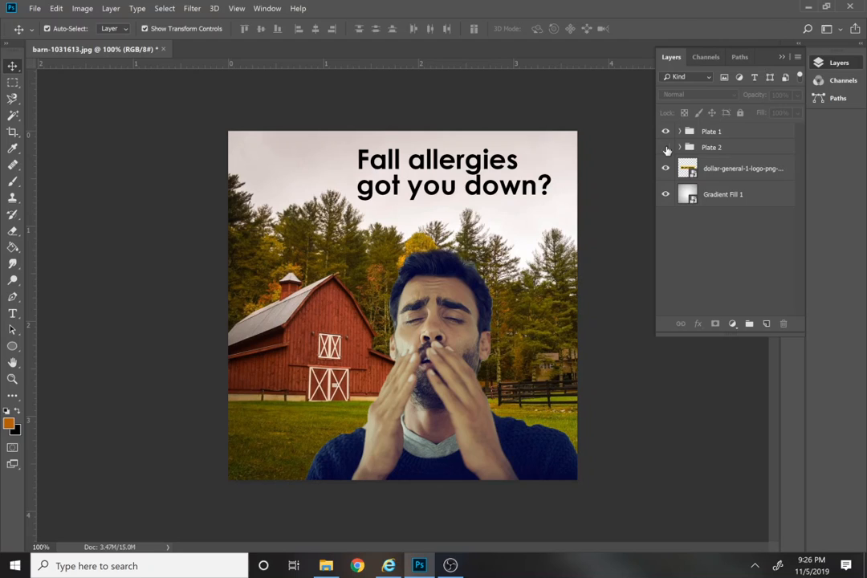
click(666, 148)
click(665, 168)
Step: Open the Timeline, create a video timeline, and enlarge its area to show all tracks with the whole canvas in view
click(266, 8)
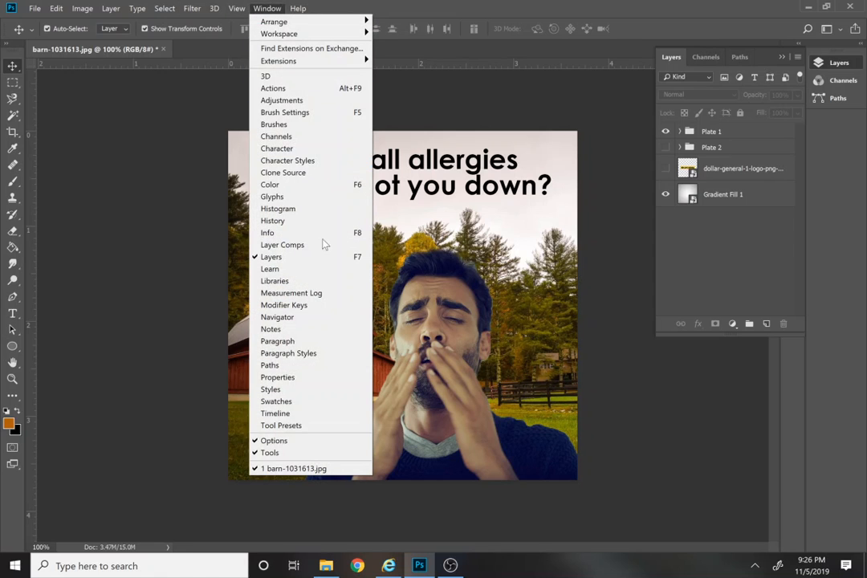
click(345, 415)
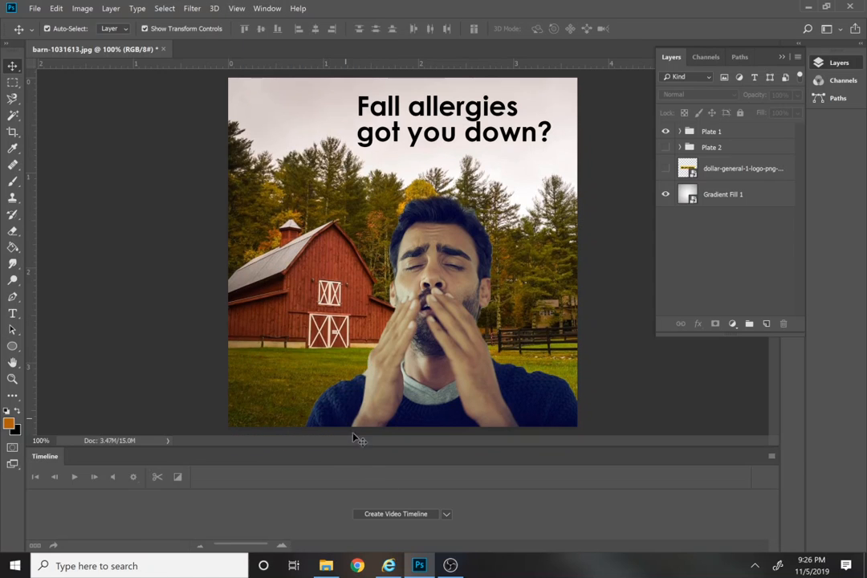
click(445, 514)
click(494, 516)
click(410, 517)
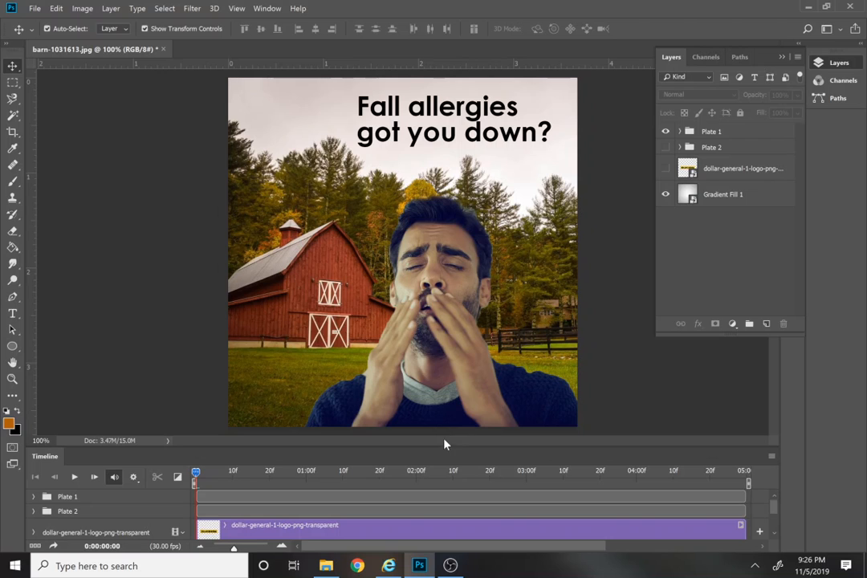
drag(443, 446, 430, 333)
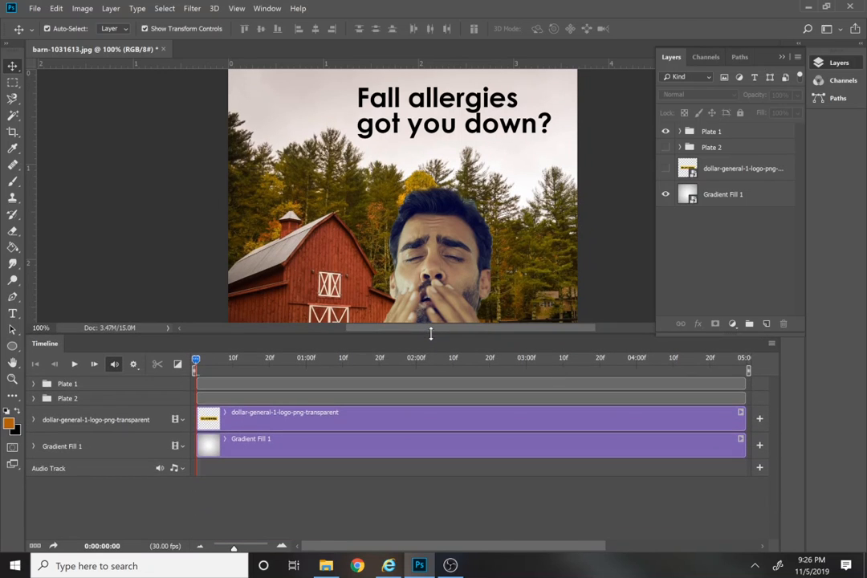
click(330, 107)
key(ctrl+minus)
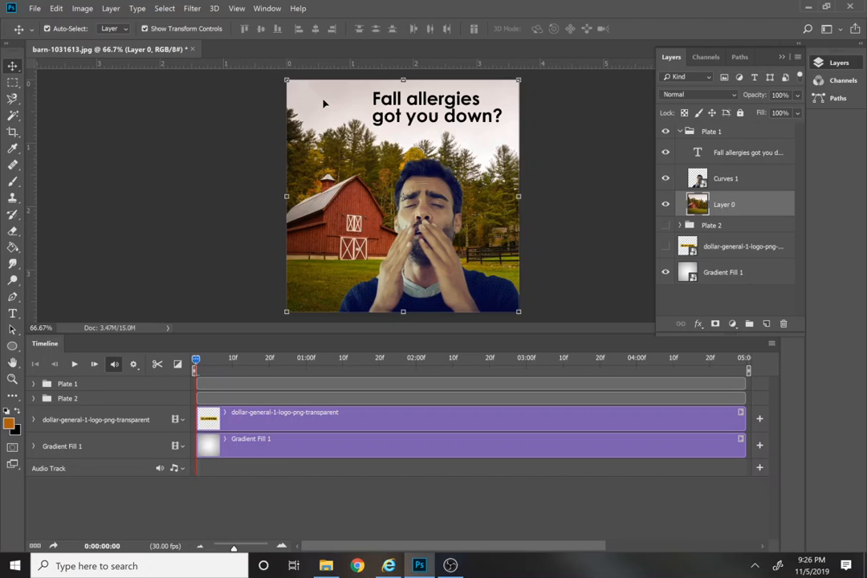
Step: Examine the tracks inside Plate 1 and the timeline's commands, and scrub the playhead to the end and back to the start
click(33, 384)
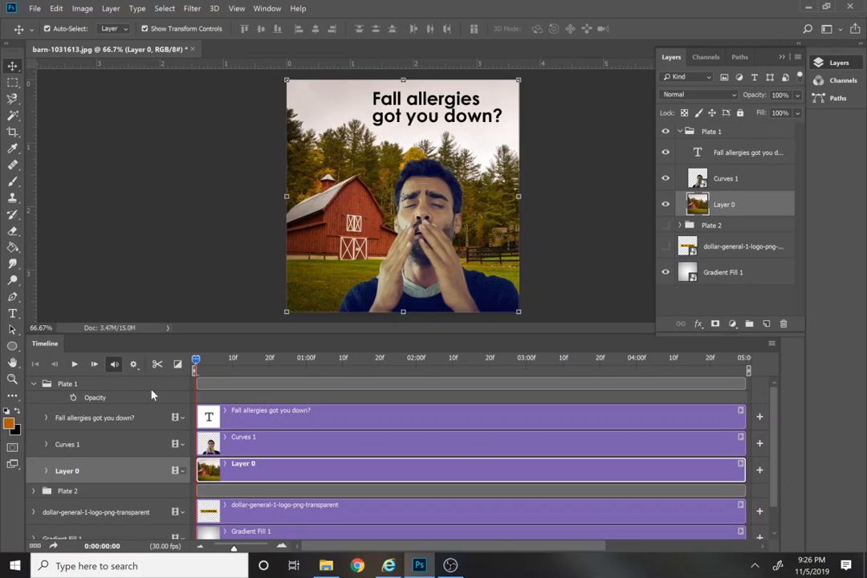
click(33, 385)
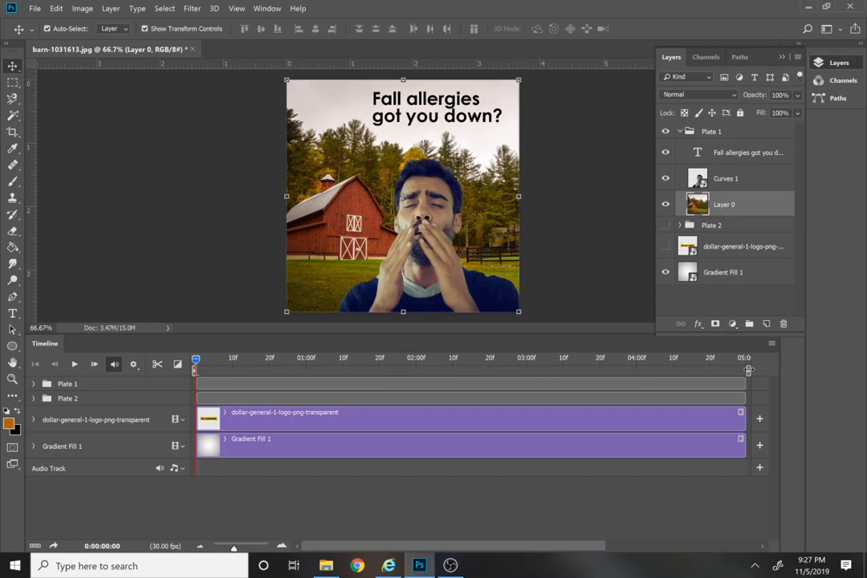
click(771, 344)
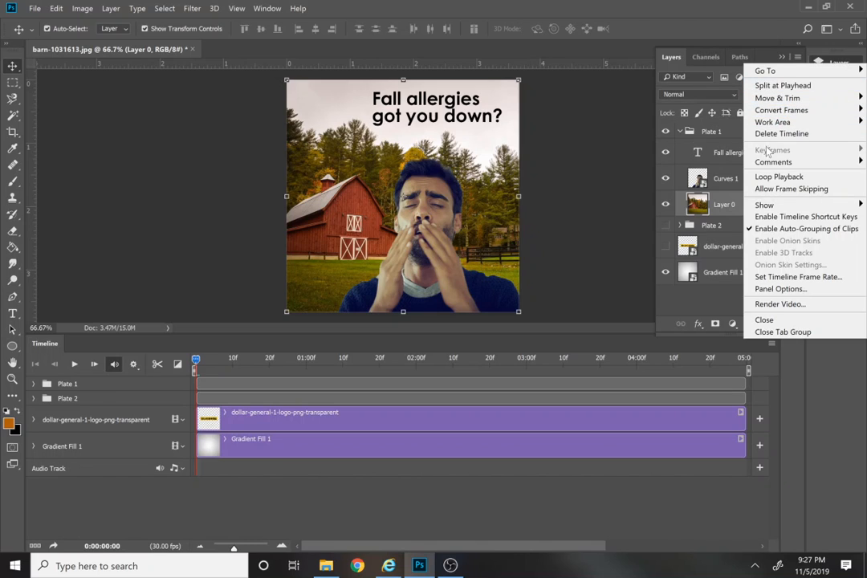
mouse_move(772, 103)
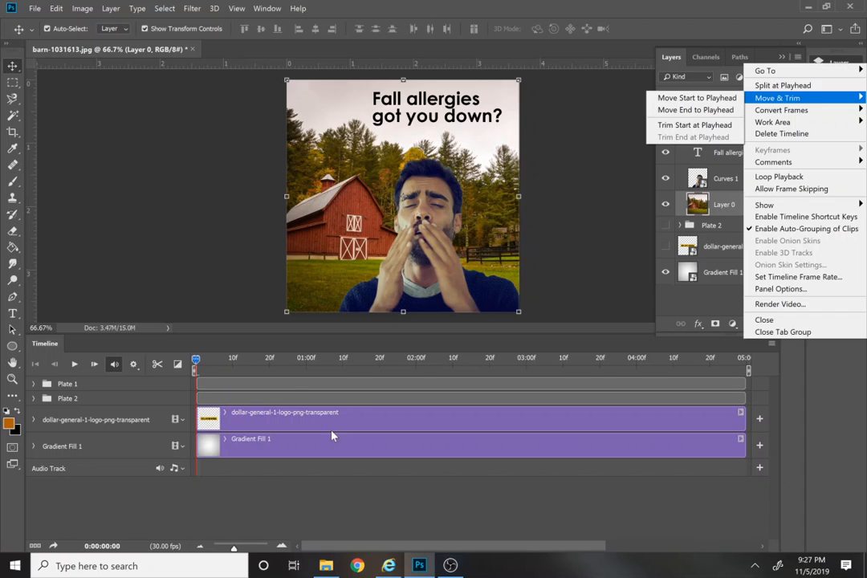
click(272, 369)
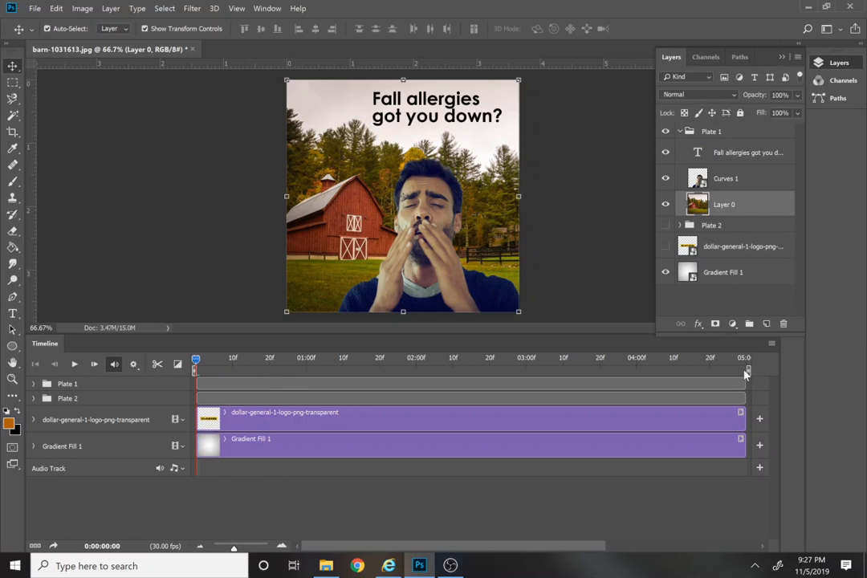
drag(749, 371, 575, 371)
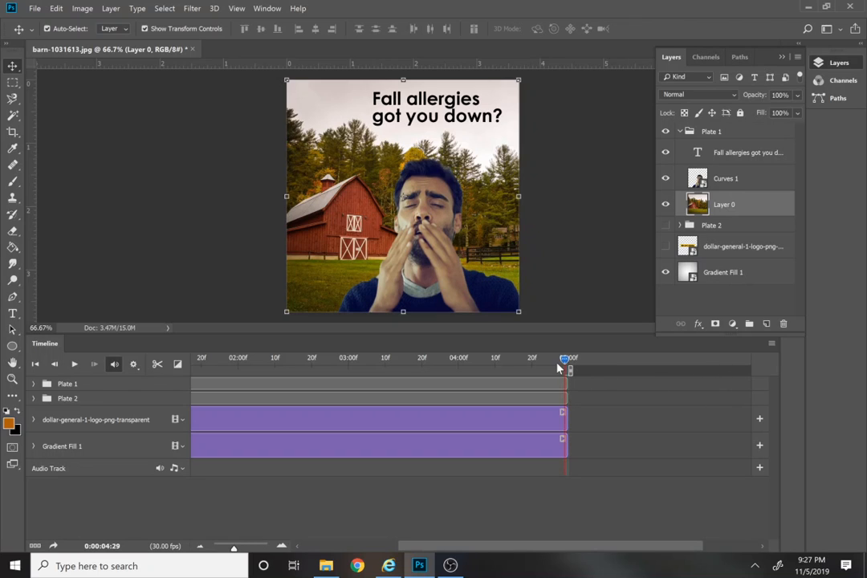
drag(559, 361, 164, 359)
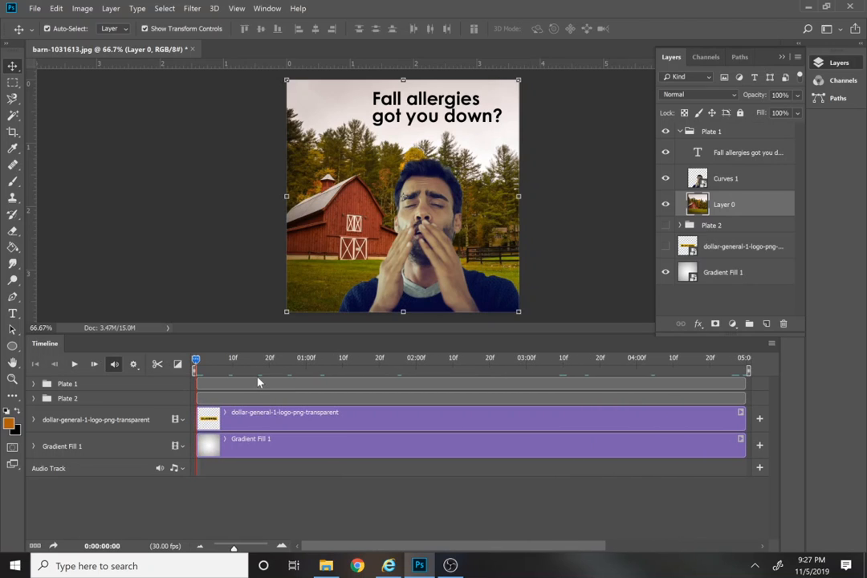
Step: Add opacity keyframes to the Plate 1 group at the start of the timeline and at 10 frames
click(138, 367)
click(31, 386)
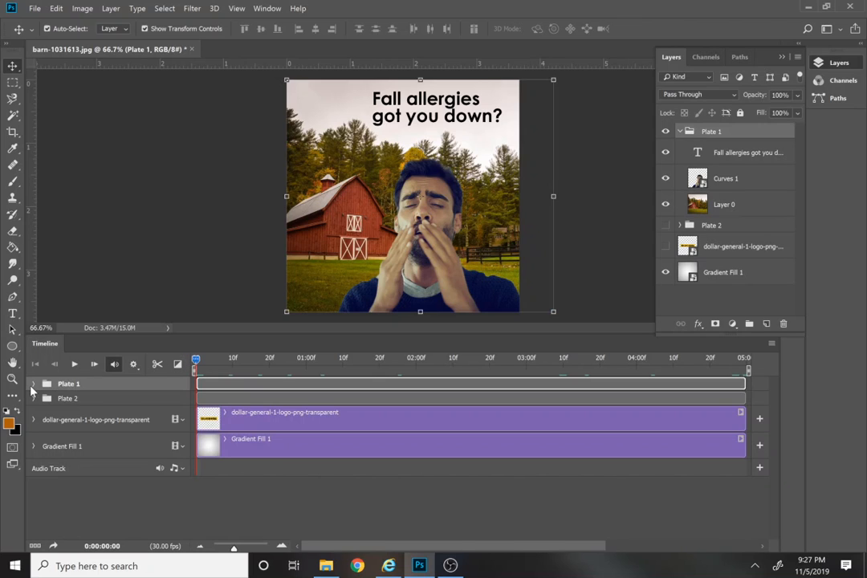
click(33, 385)
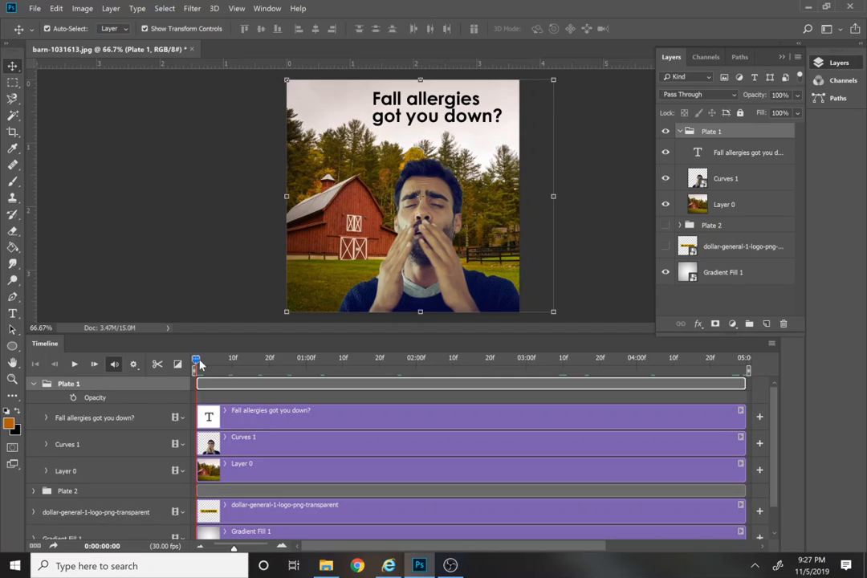
click(73, 397)
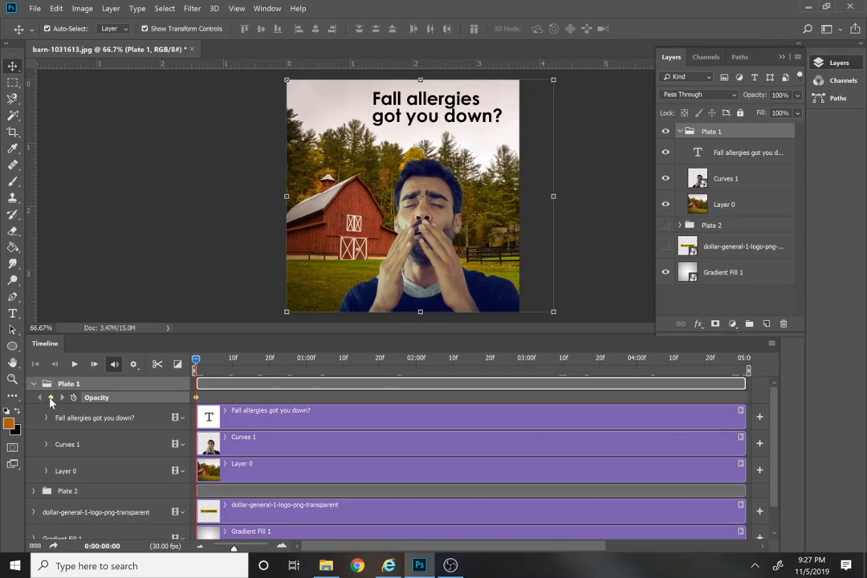
click(232, 361)
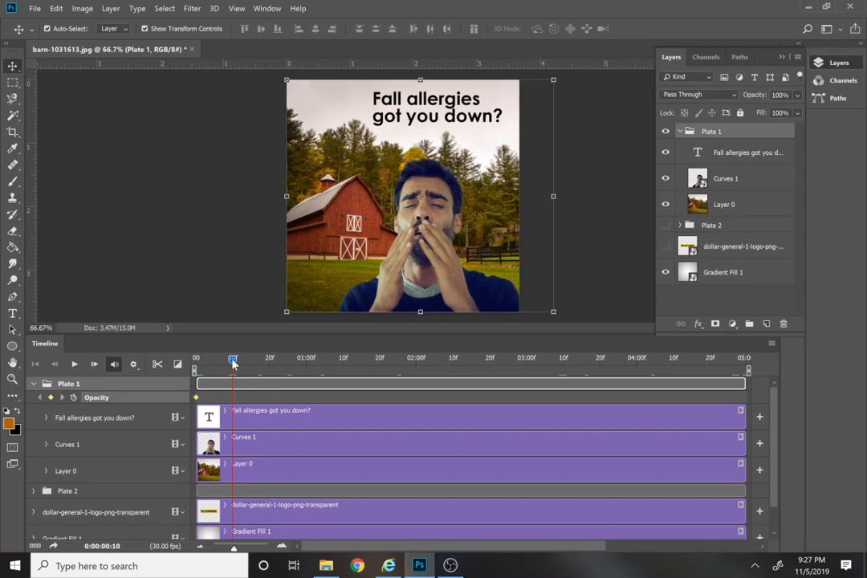
click(50, 397)
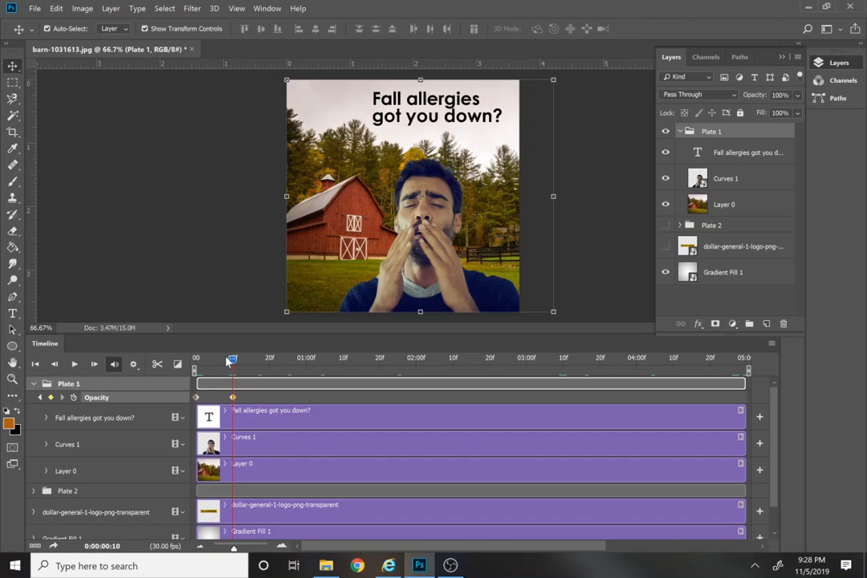
Step: Set the Plate 1 group's opacity to 0% at its first keyframe, preview the fade-in, and return the playhead to the start
drag(229, 362, 189, 369)
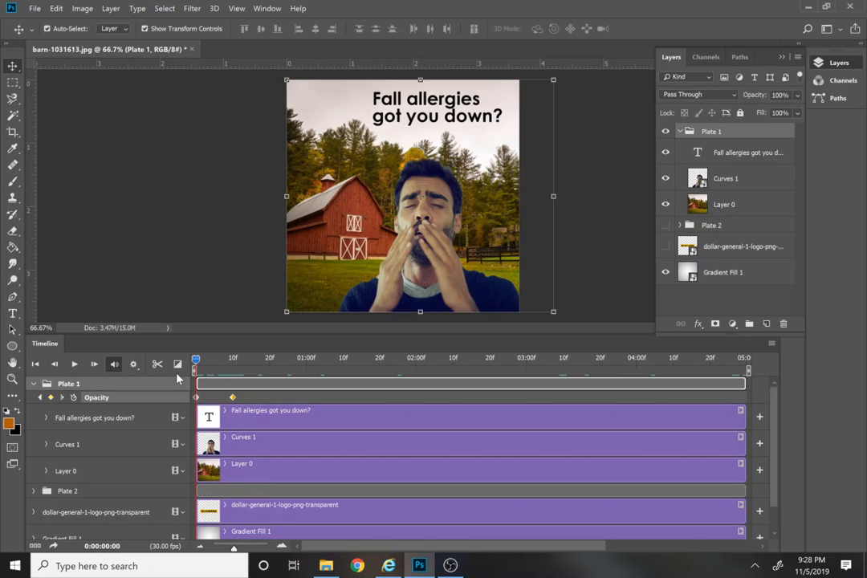
click(799, 95)
drag(795, 113, 707, 113)
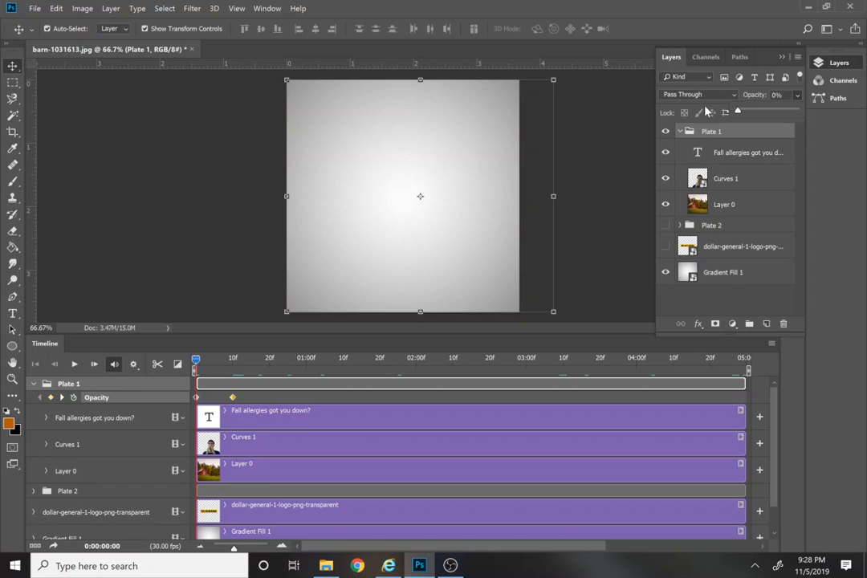
click(74, 364)
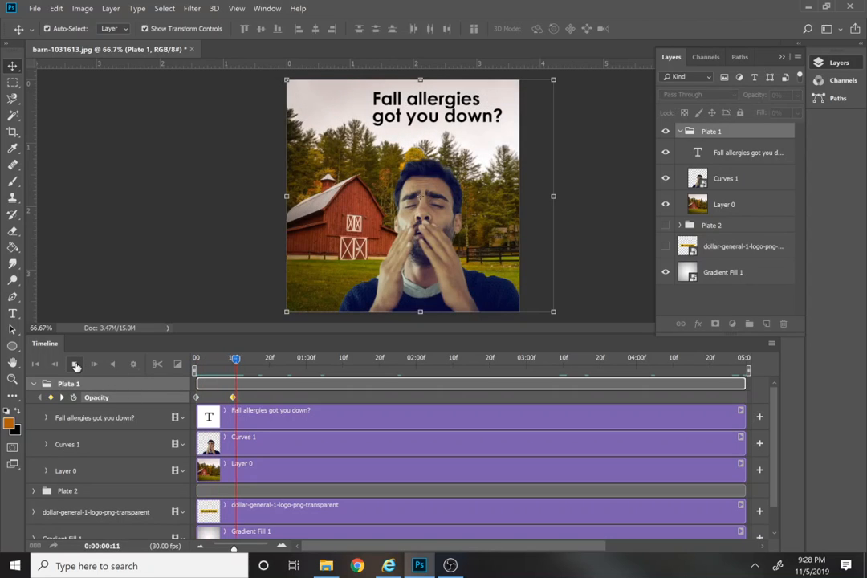
click(74, 363)
drag(235, 364, 186, 367)
Step: Add Transform keyframes at 20 frames to the "Fall allergies got you down?" text layer and the Curves 1 layer
click(223, 421)
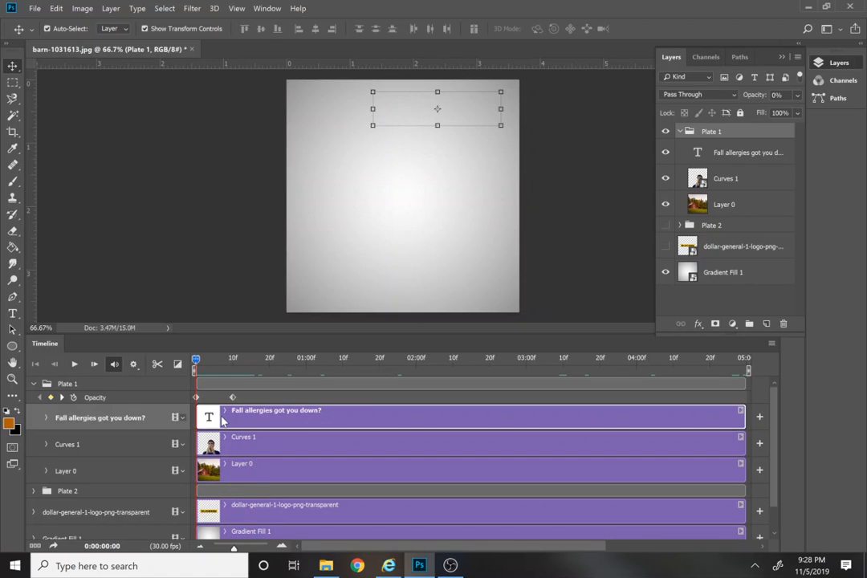
click(46, 418)
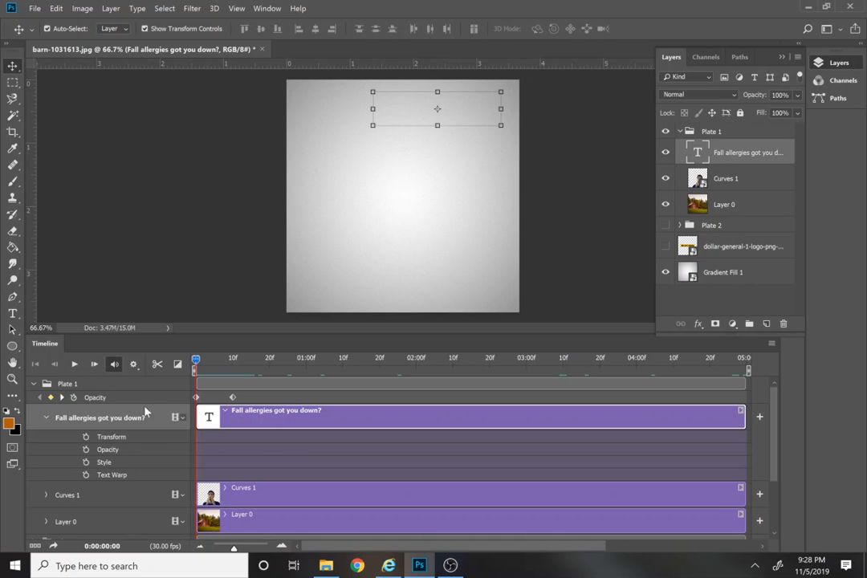
drag(224, 369, 269, 366)
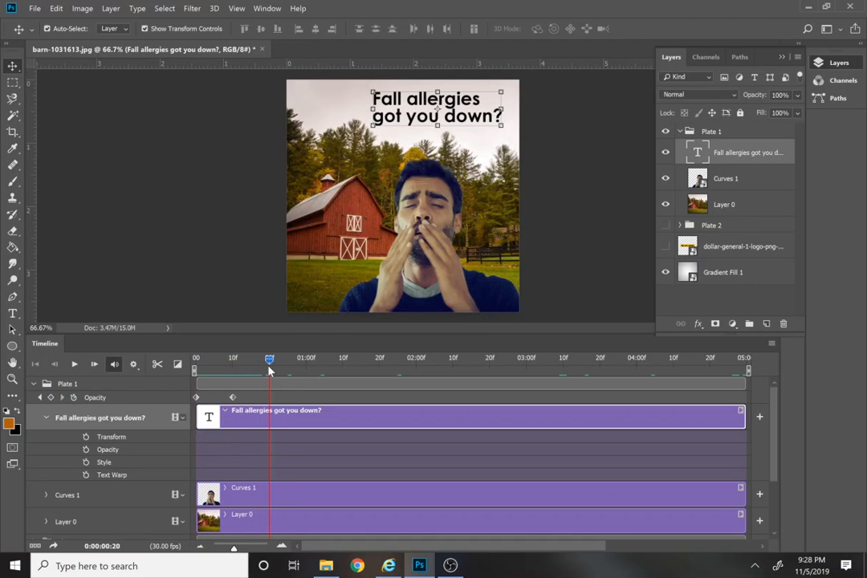
click(430, 230)
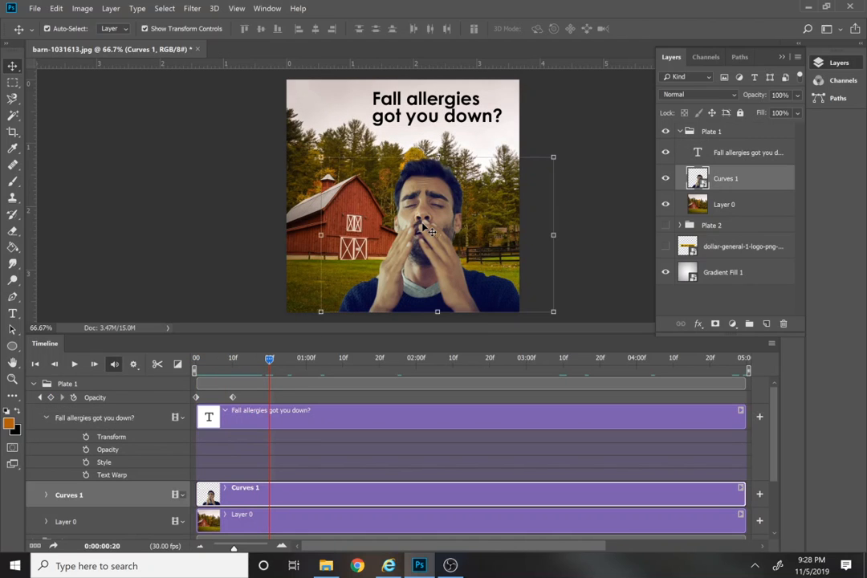
shift+click(100, 418)
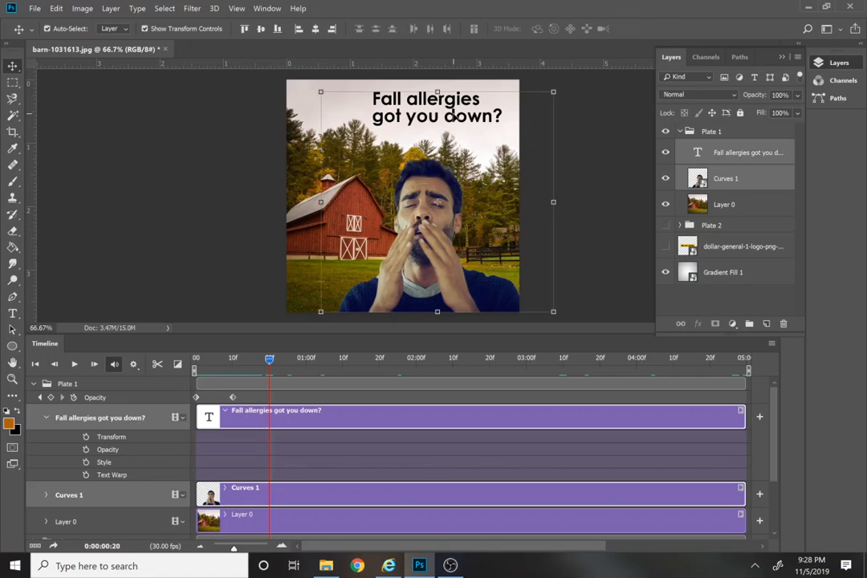
click(44, 497)
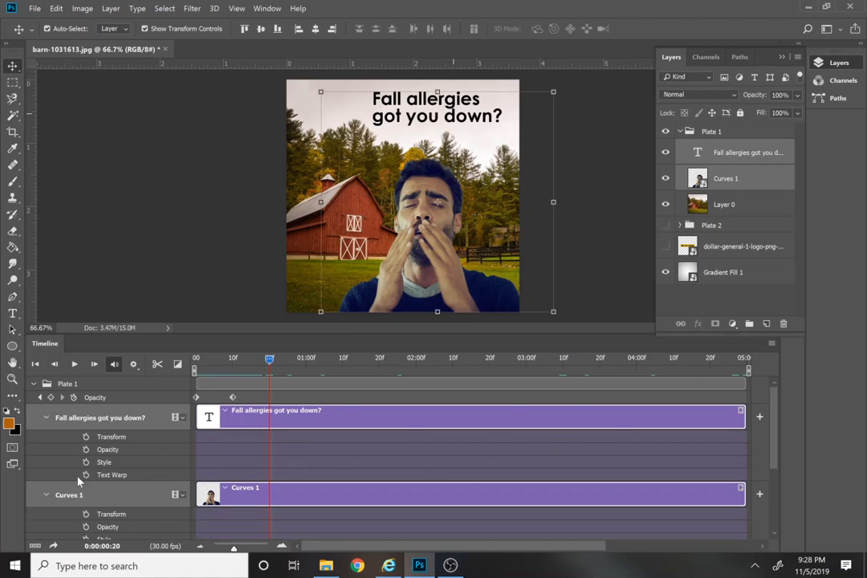
drag(776, 410, 777, 415)
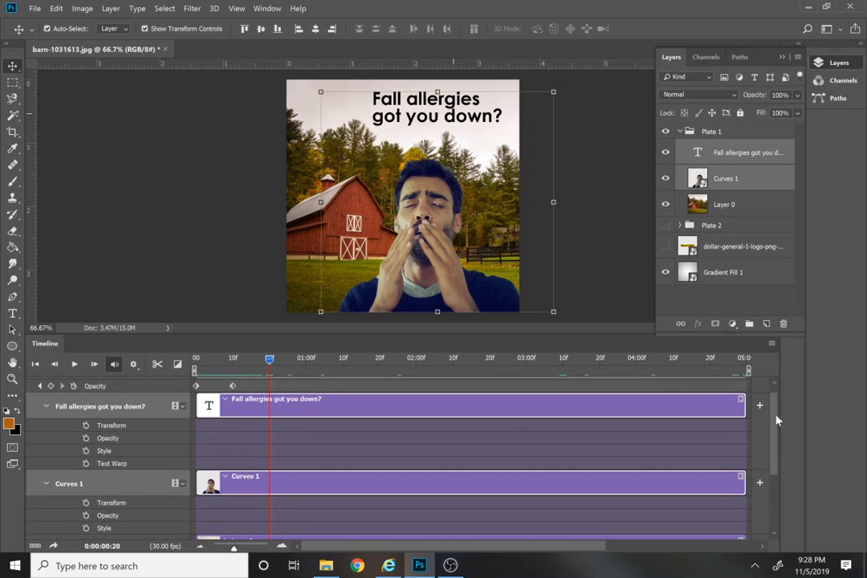
click(86, 504)
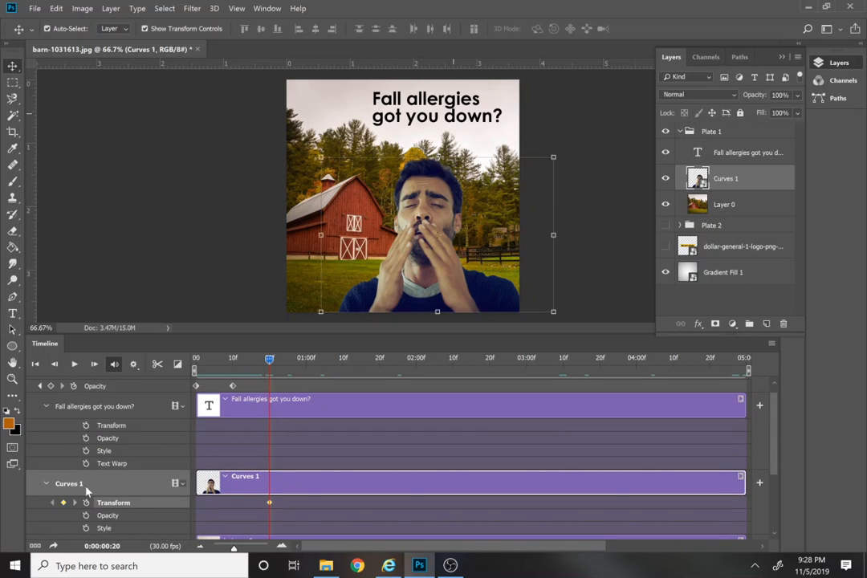
click(86, 426)
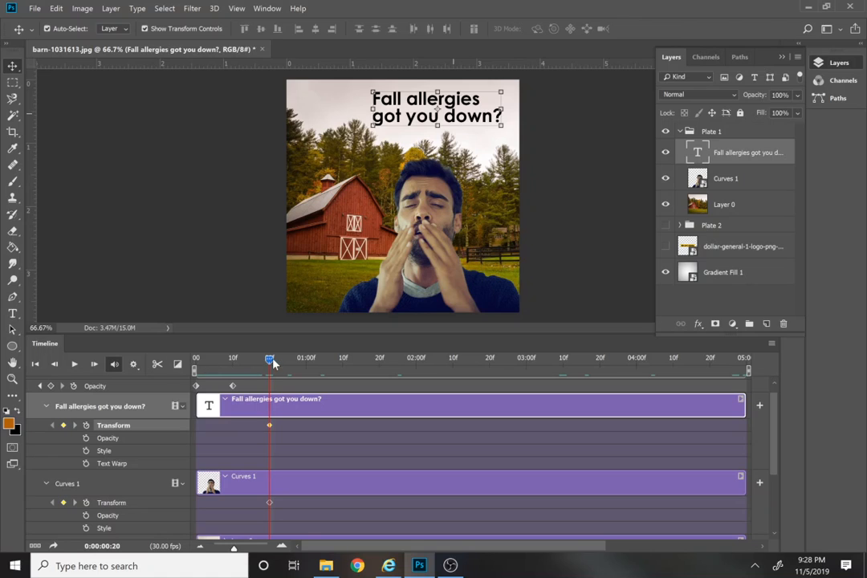
Step: Add Transform keyframes to the headline and Curves 1 at 14 frames, moving both layers straight down until the man is off the canvas
drag(268, 362, 246, 368)
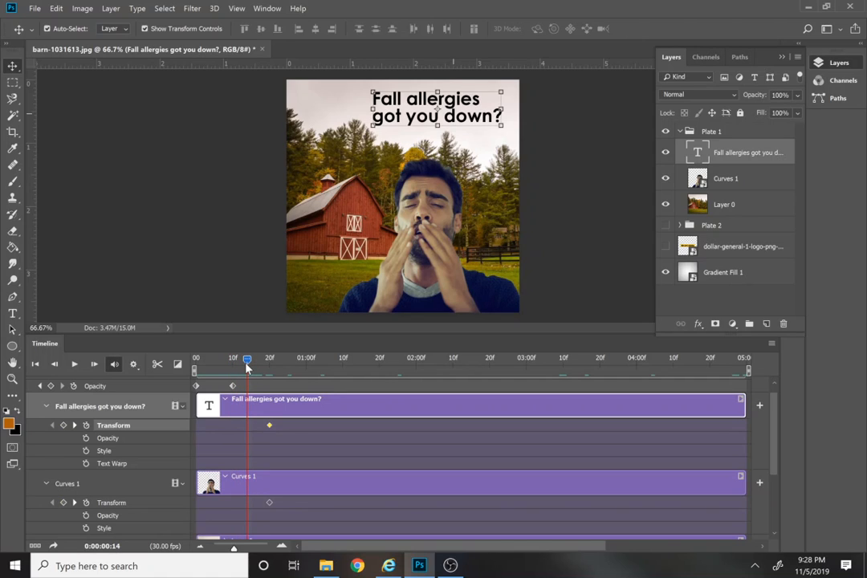
click(64, 424)
click(63, 503)
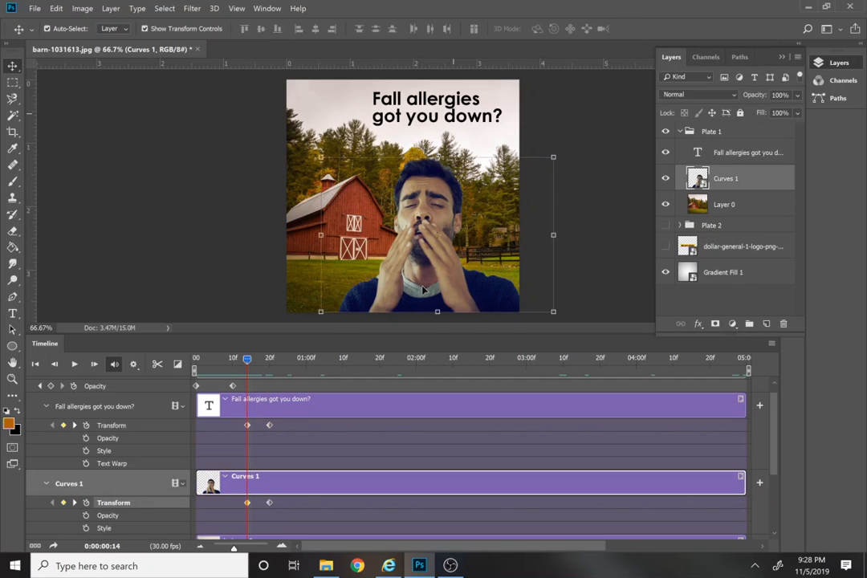
shift+click(467, 119)
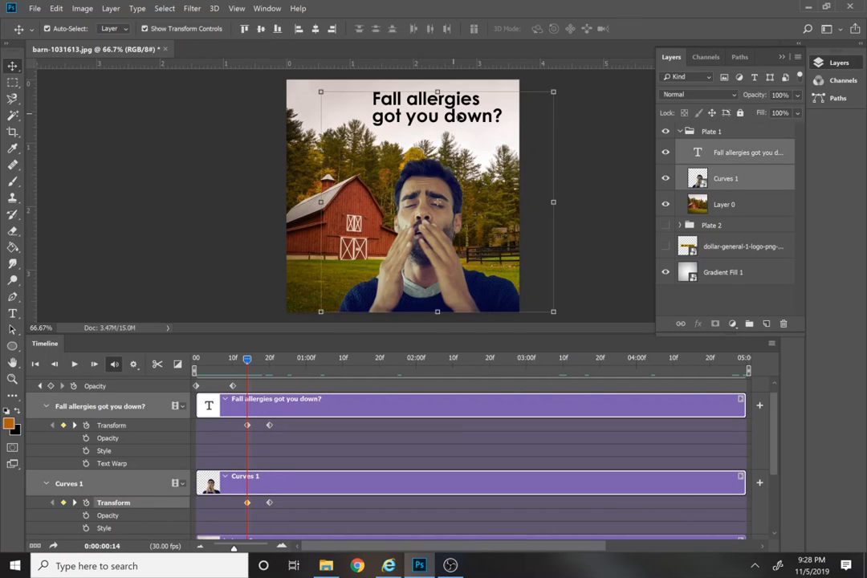
drag(457, 118, 463, 279)
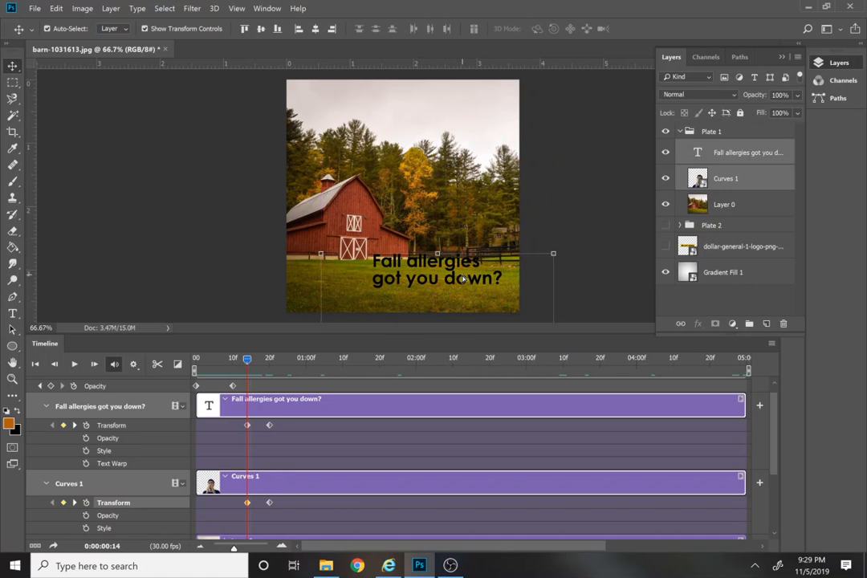
Step: Shift both of the headline's Transform keyframes earlier together so that the second one sits at 10 frames
click(323, 460)
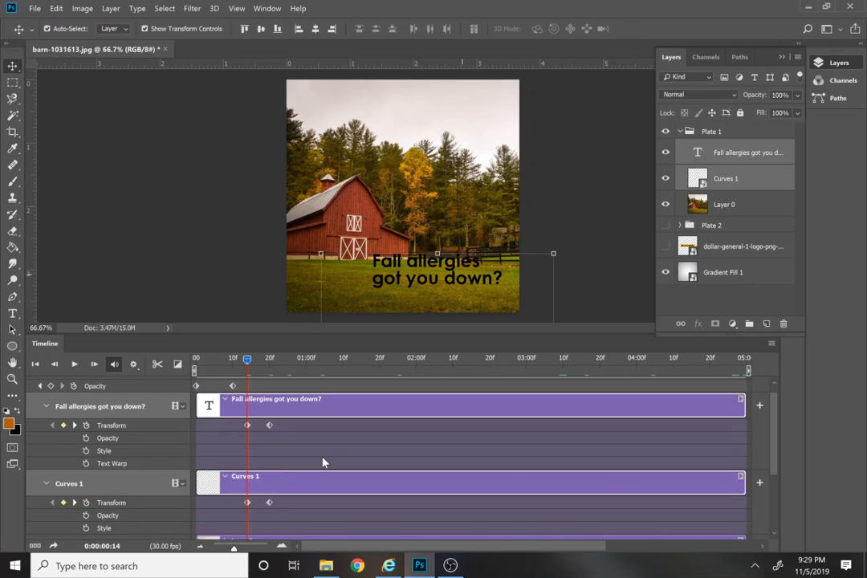
click(252, 427)
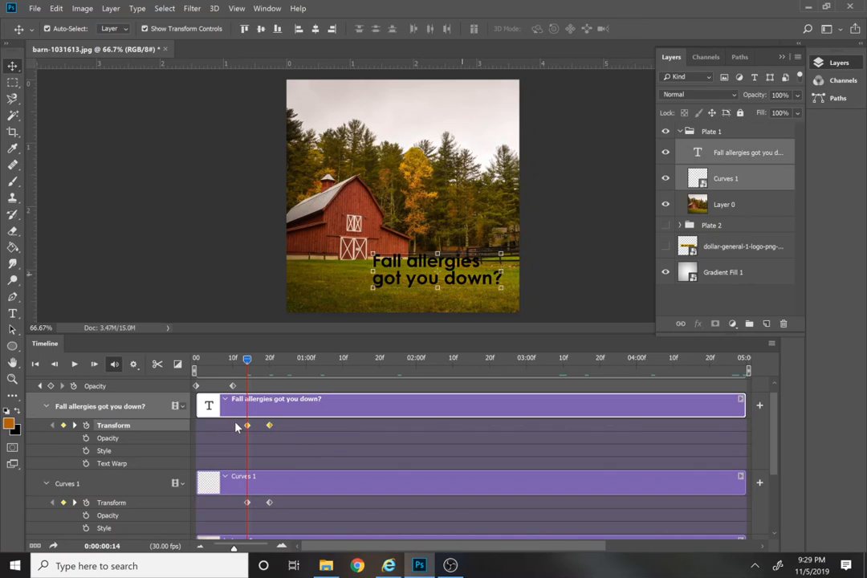
click(262, 437)
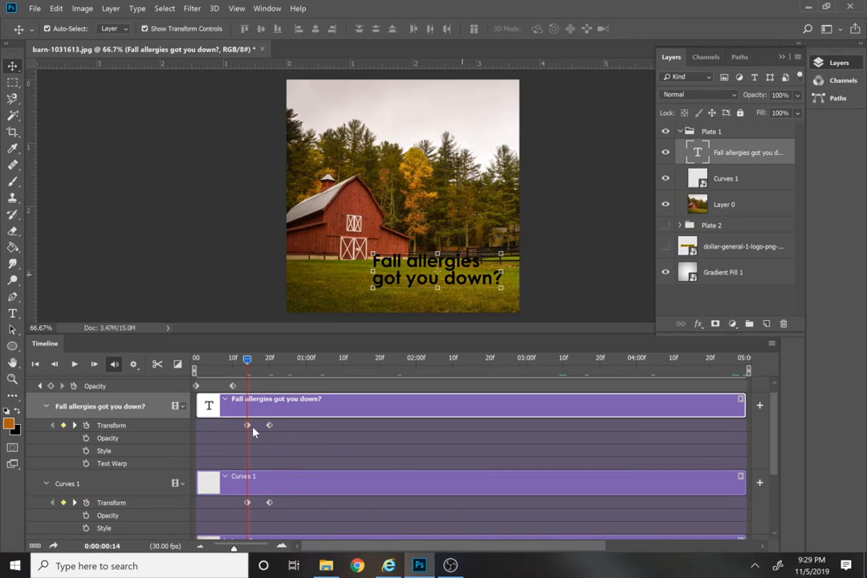
click(247, 426)
shift+click(269, 426)
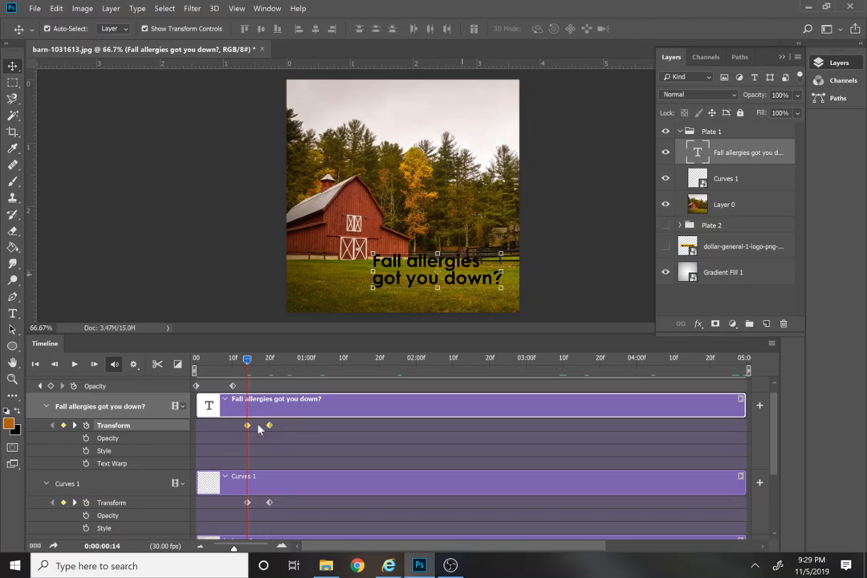
drag(248, 426, 210, 432)
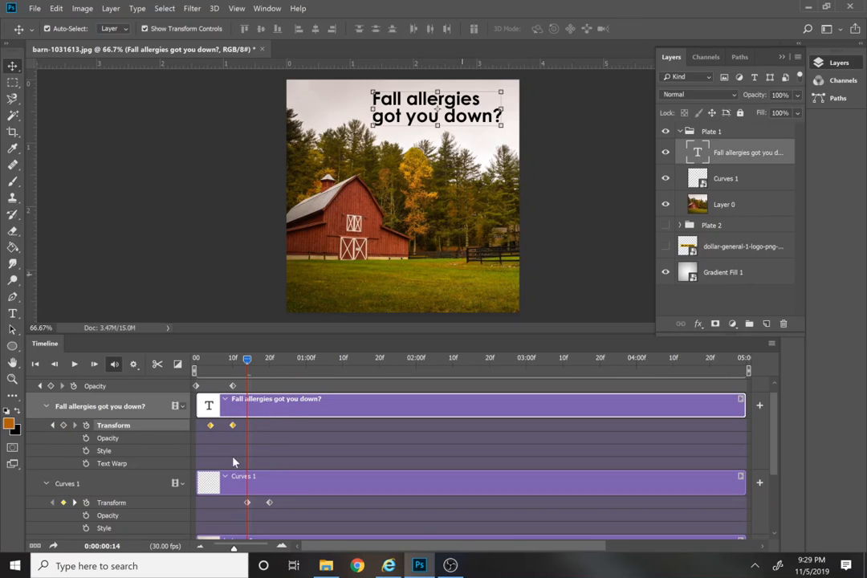
Step: Shift both Curves 1 Transform keyframes earlier so the first sits at the timeline start, and preview the animation
click(247, 504)
drag(248, 505, 202, 506)
key(space)
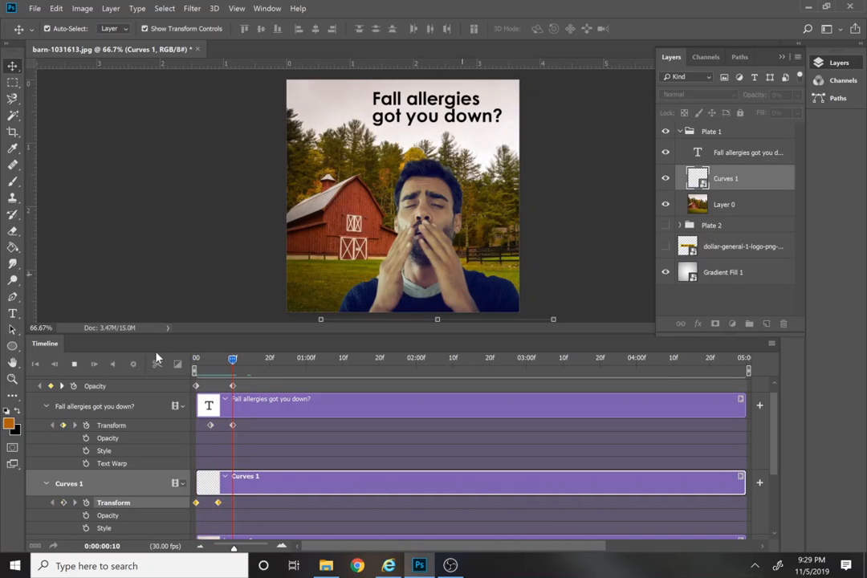
key(space)
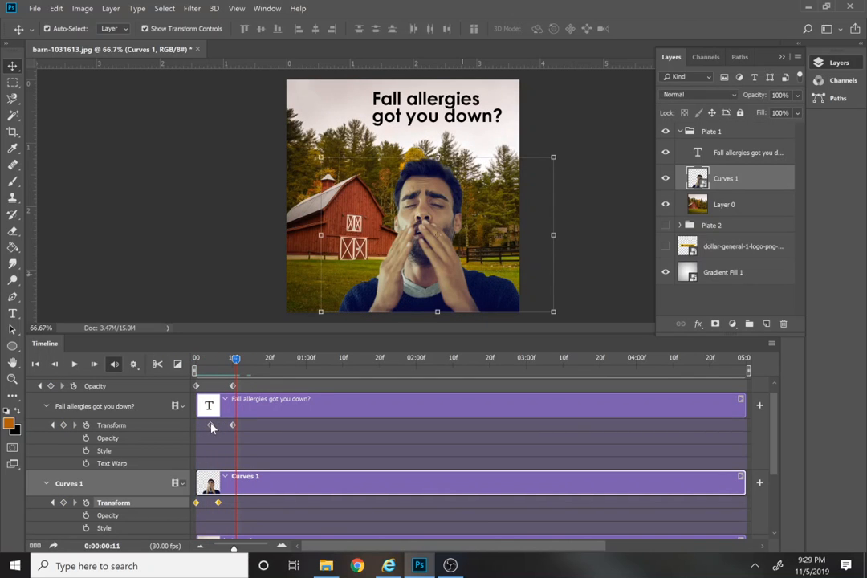
Step: Move the headline's first Transform keyframe to the timeline start, preview the motion, and return the playhead to the start
drag(211, 425, 193, 422)
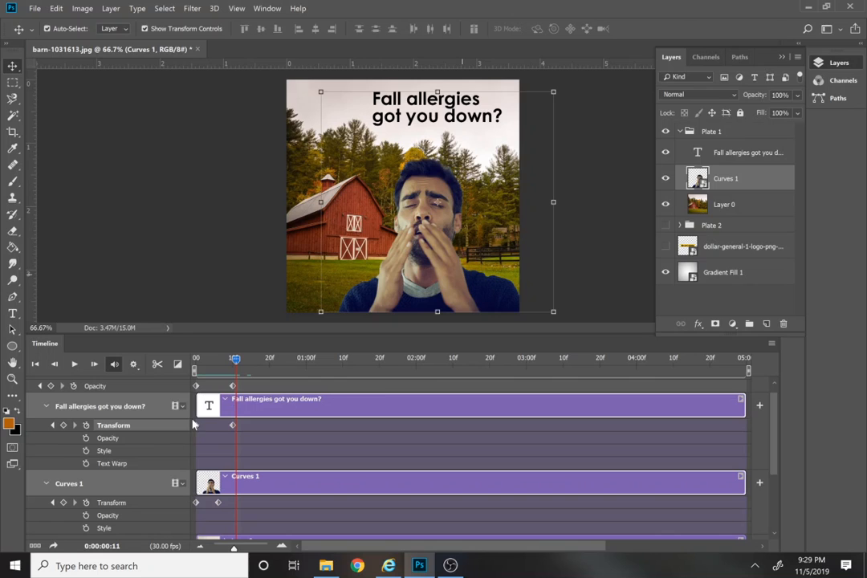
drag(211, 359, 177, 350)
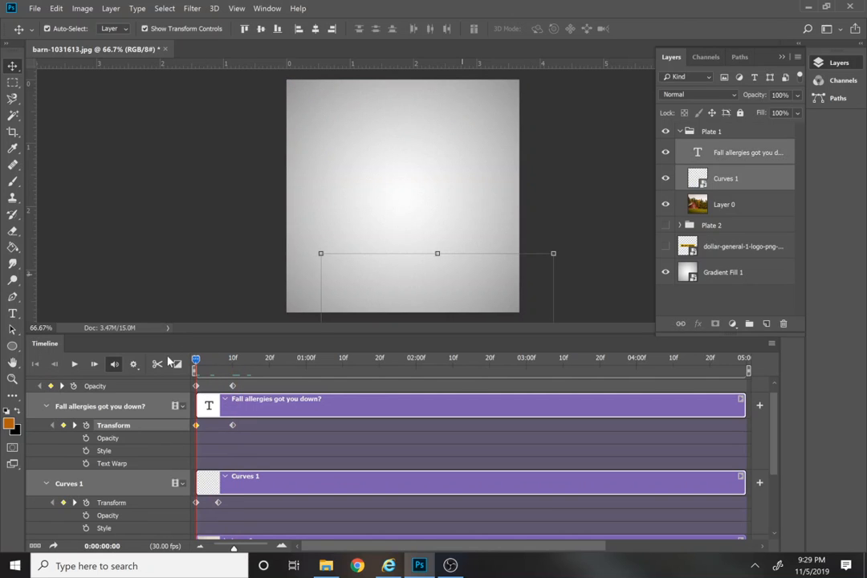
key(space)
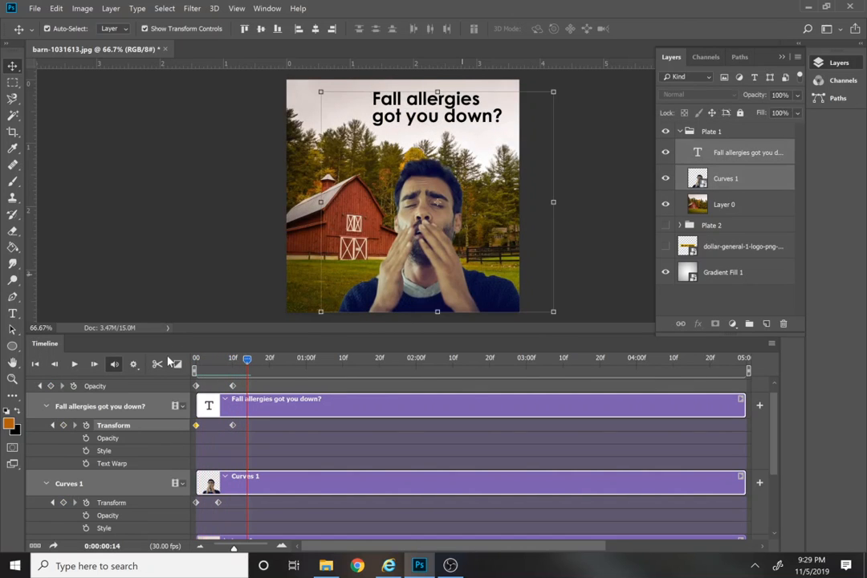
drag(224, 363, 196, 369)
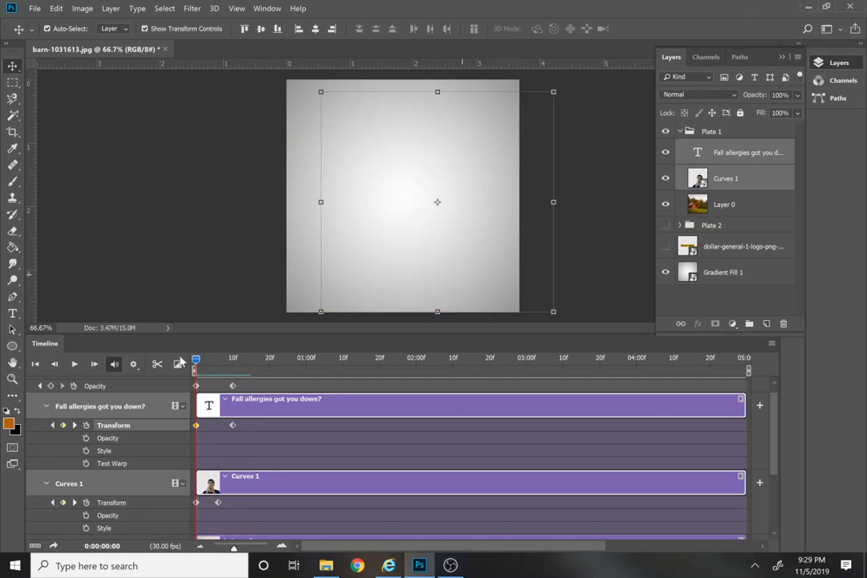
Step: Raise the headline's starting position to just below its final place at the first keyframe, and preview the shorter slide
click(107, 431)
drag(458, 275, 462, 147)
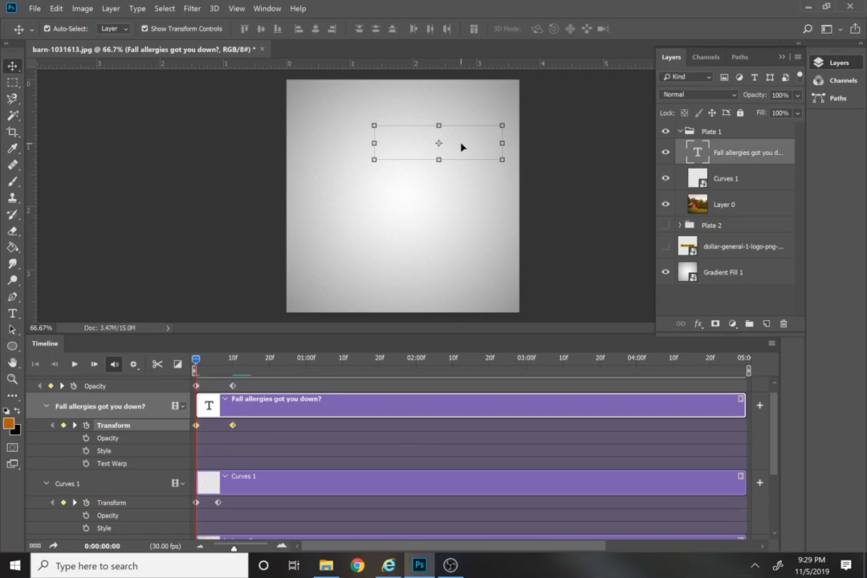
key(space)
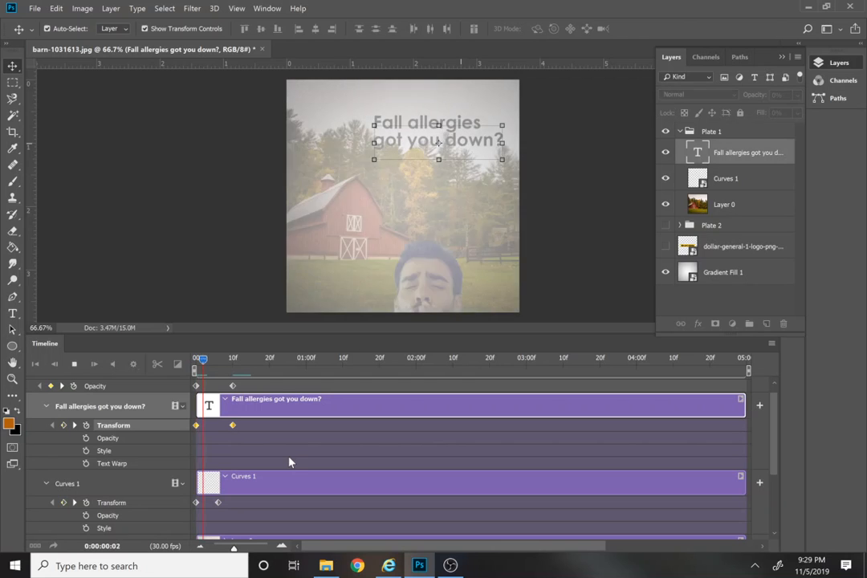
key(space)
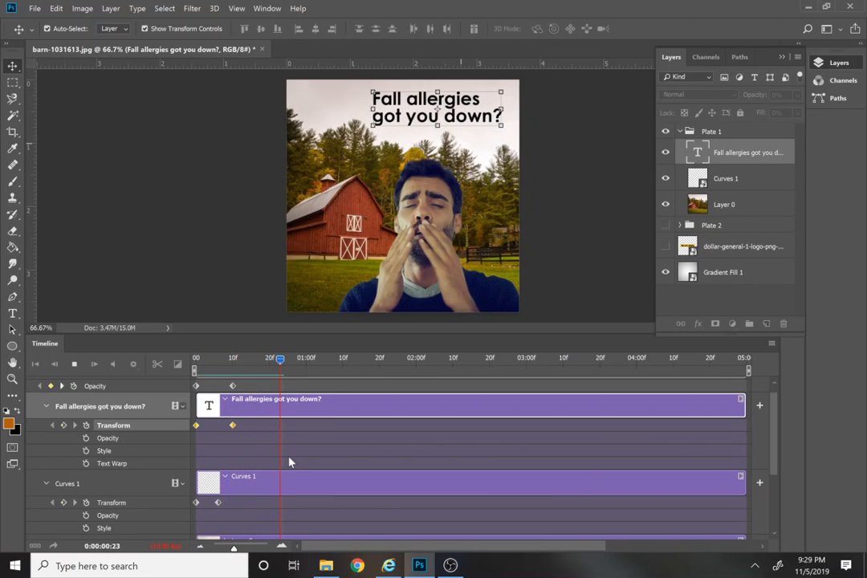
Step: Move the headline's second Transform keyframe earlier to line up with the second Curves 1 keyframe, and replay from the start
drag(231, 426, 218, 427)
drag(199, 357, 168, 355)
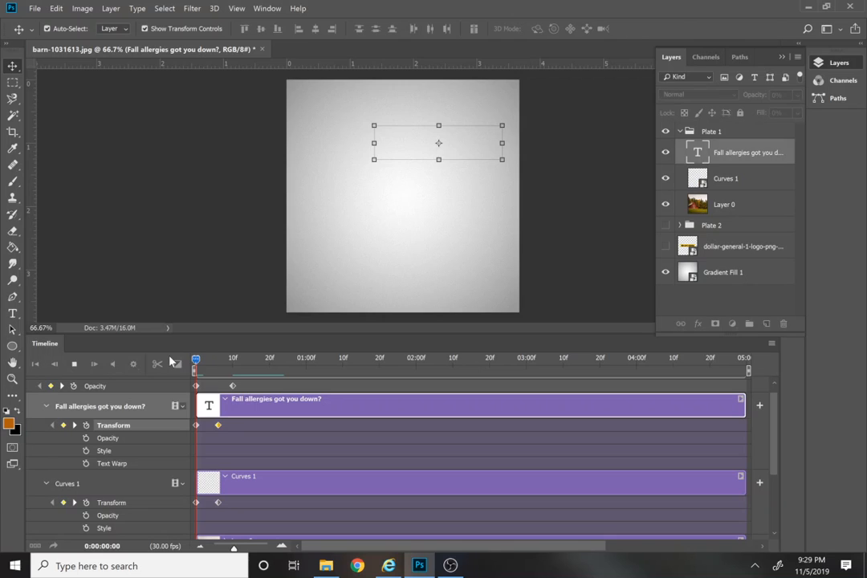
key(space)
key(space)
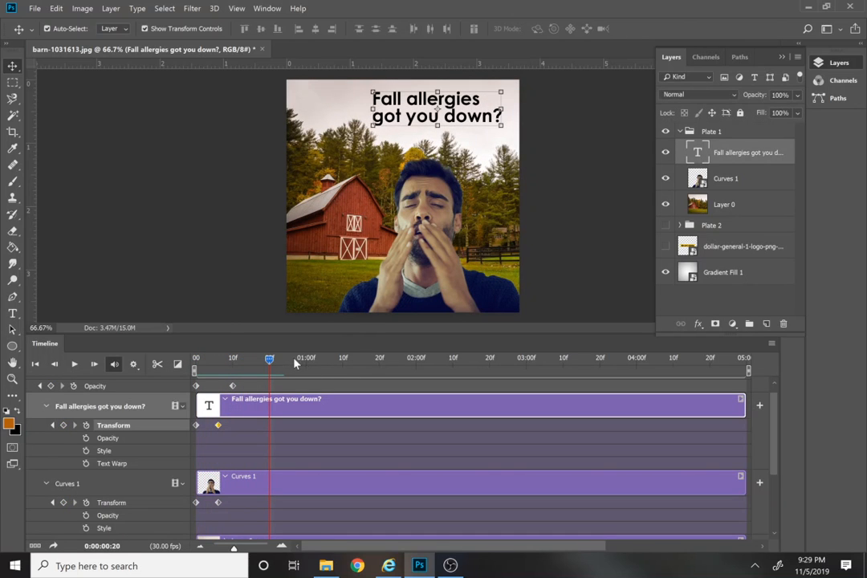
Step: Fade out the Plate 1 group with an opacity keyframe at 1:20 and 0% opacity at 2:00, and preview it from the start
drag(271, 362, 380, 386)
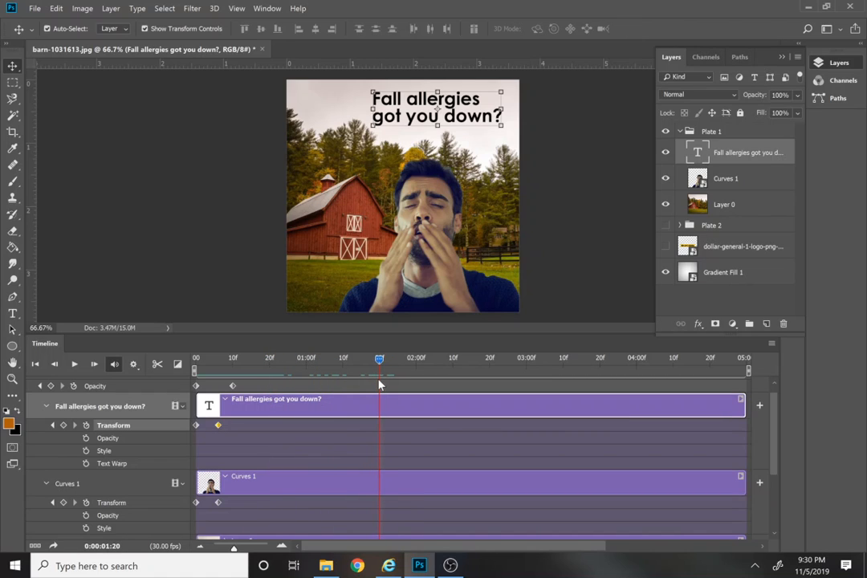
click(52, 386)
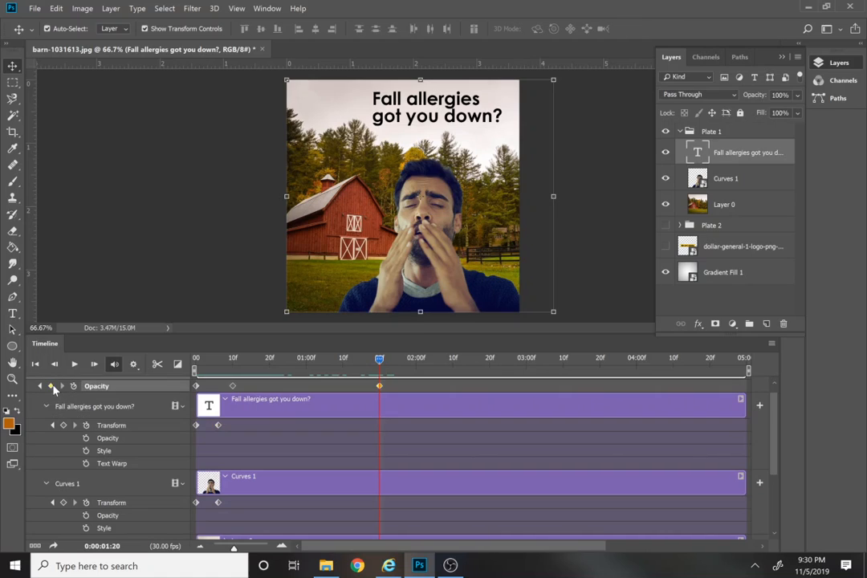
drag(379, 359, 418, 364)
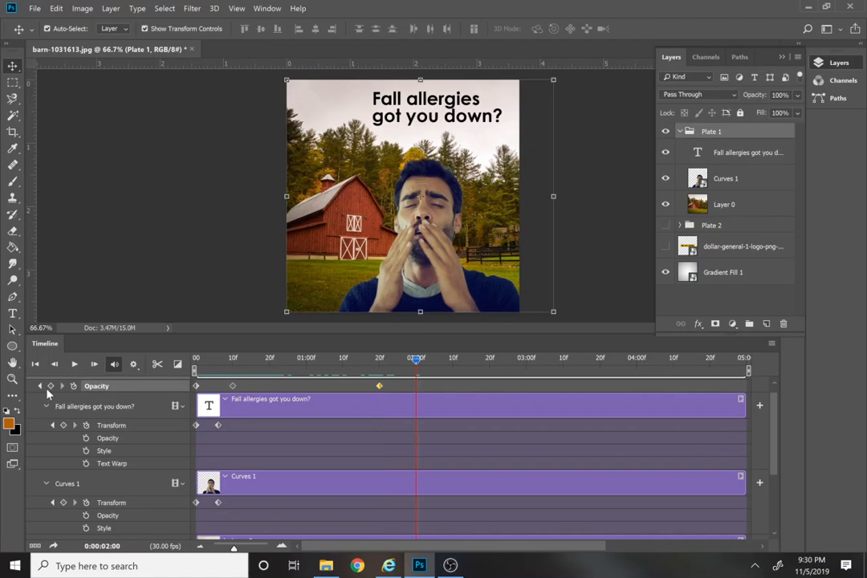
click(798, 95)
drag(801, 113, 700, 110)
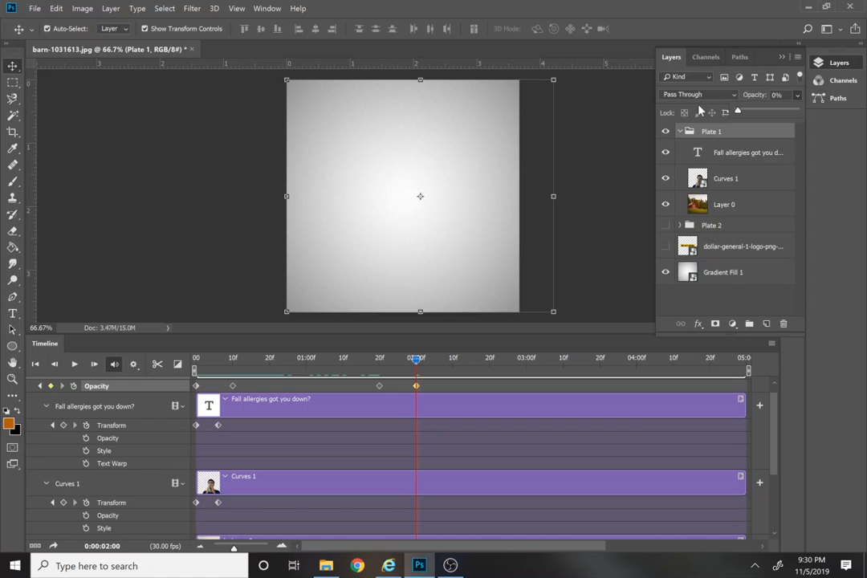
drag(261, 361, 140, 354)
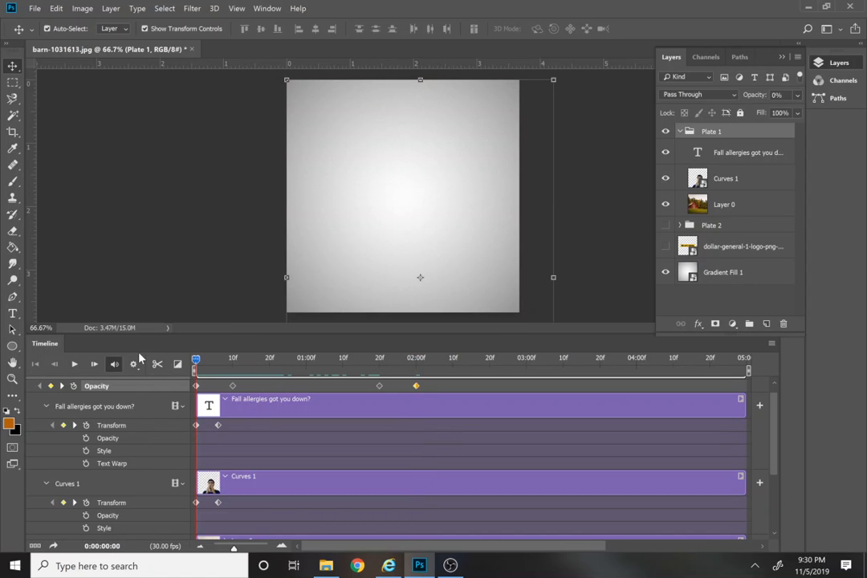
key(space)
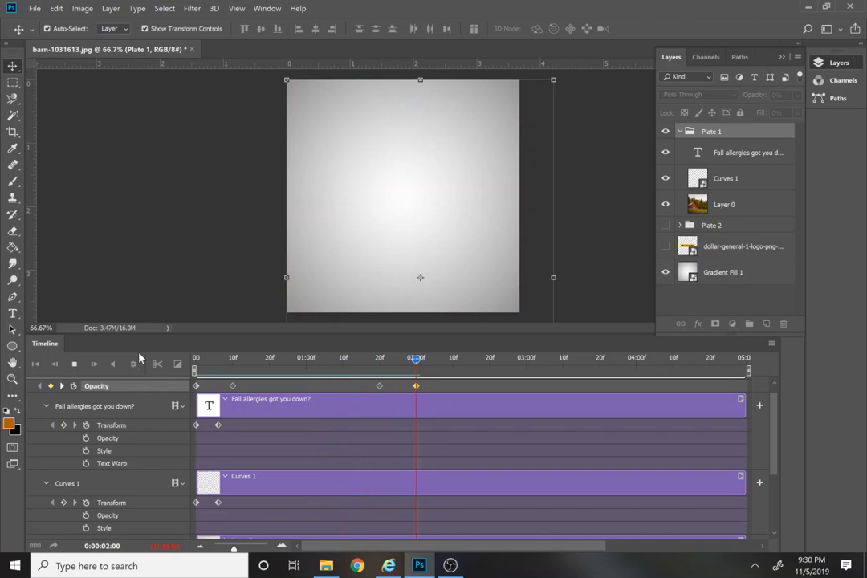
Step: Stop the preview, show the Plate 2 group, collapse the Plate 1 tracks in the timeline and select Plate 2
key(space)
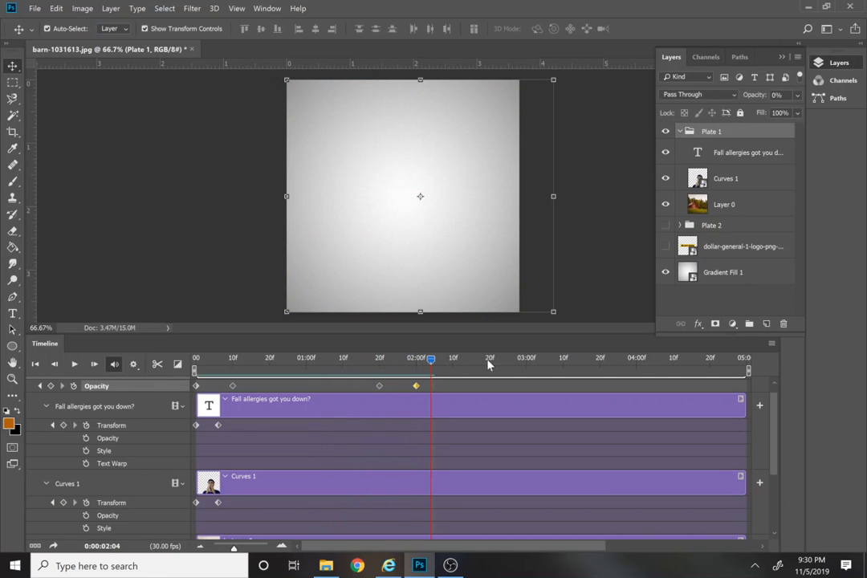
click(666, 225)
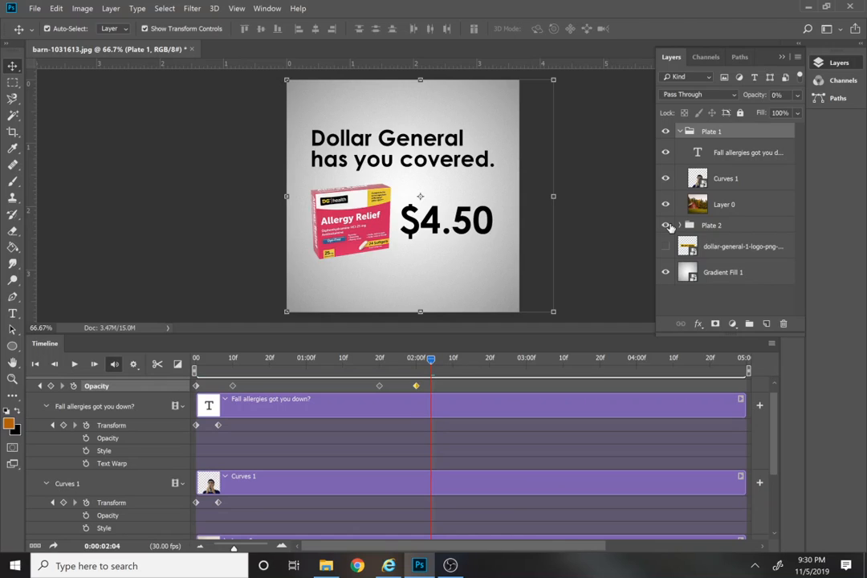
click(666, 226)
click(46, 406)
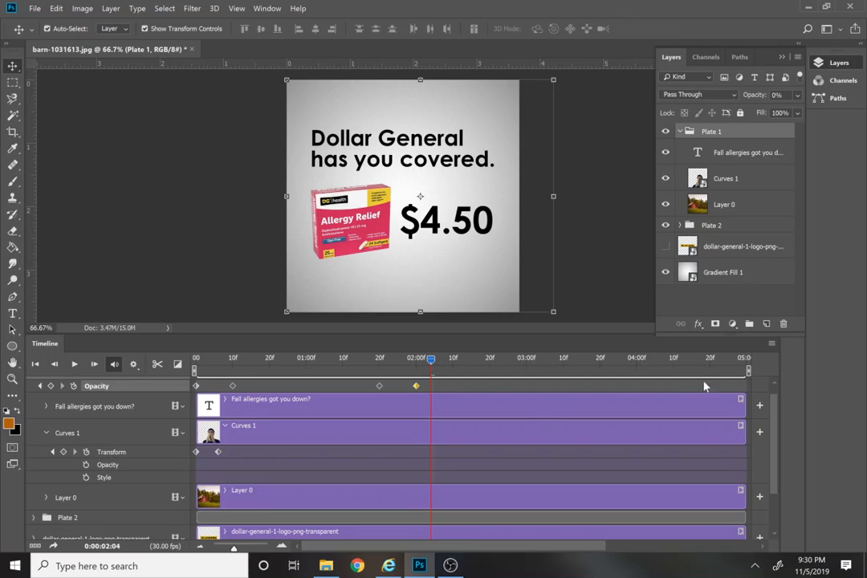
scroll(768, 399, up, 1)
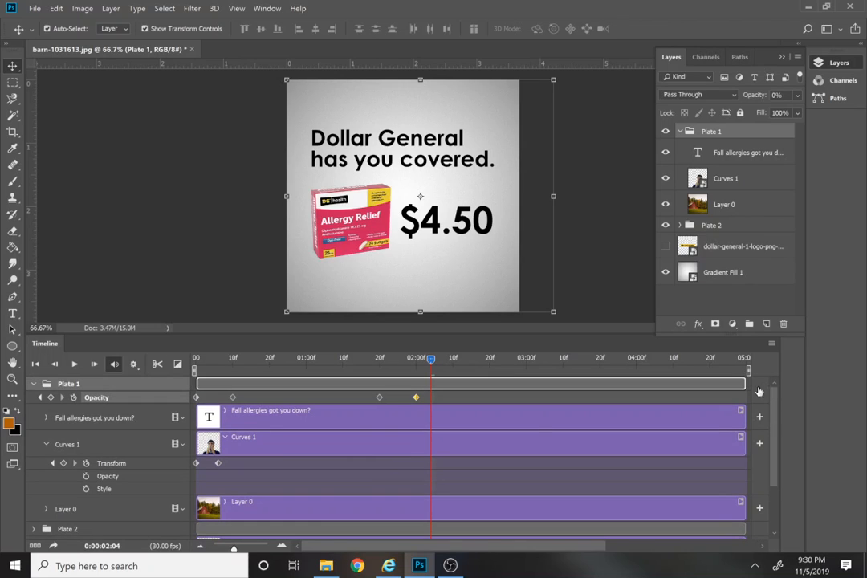
click(34, 385)
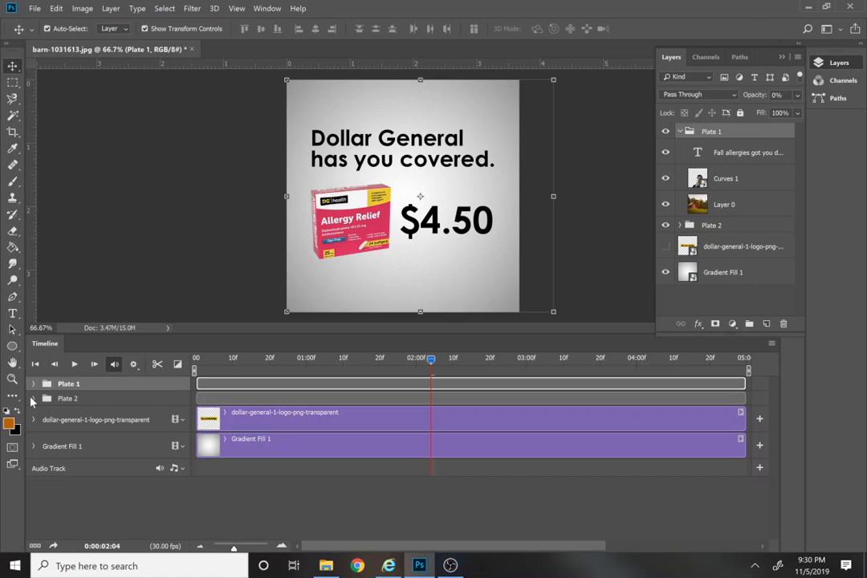
click(32, 399)
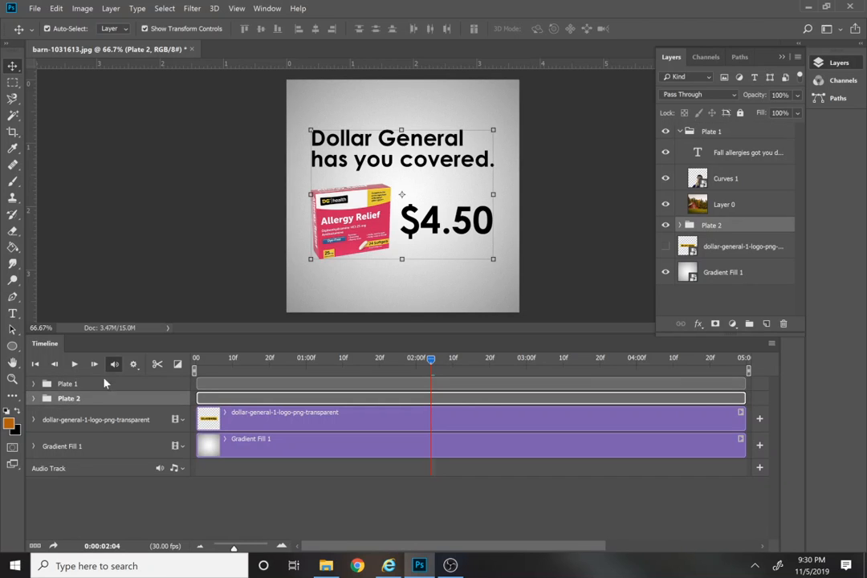
Step: Add opacity keyframes to the Plate 2 group at 1:25 and 2:05
drag(431, 367, 400, 366)
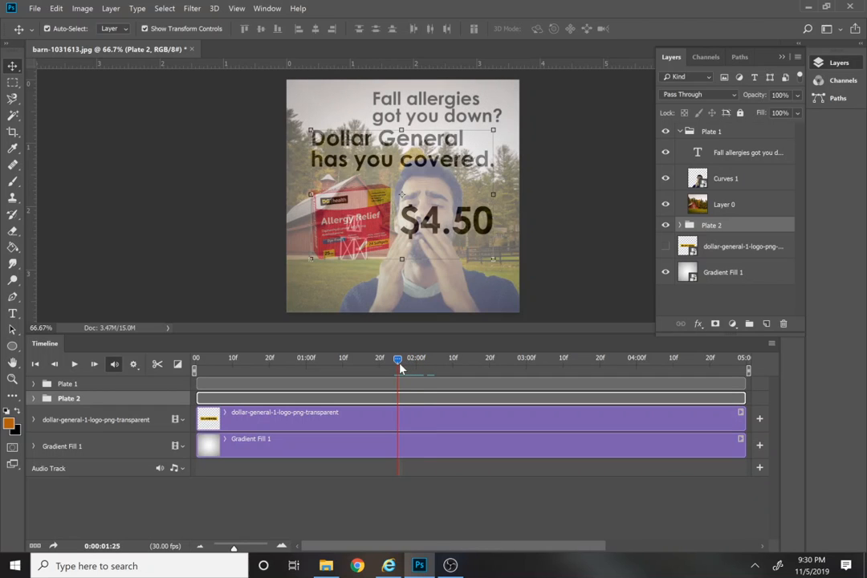
click(33, 399)
click(73, 413)
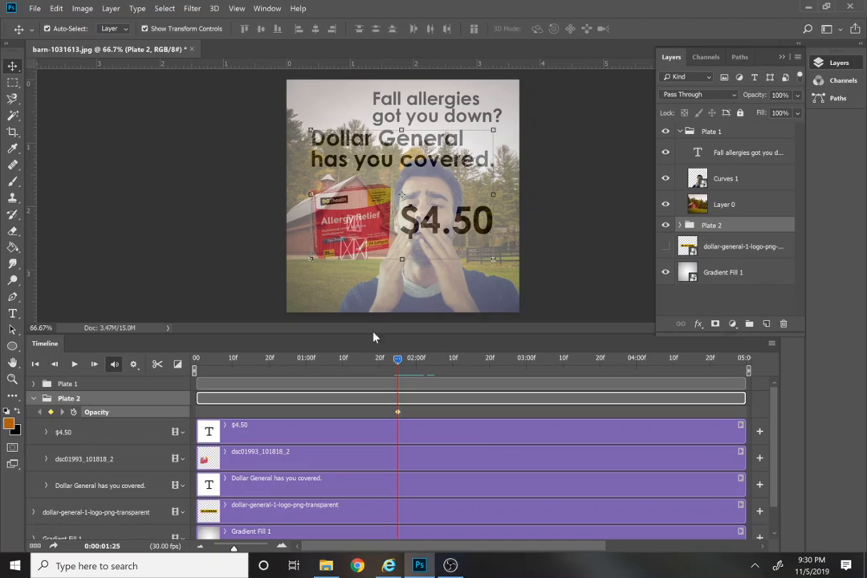
drag(399, 363, 437, 372)
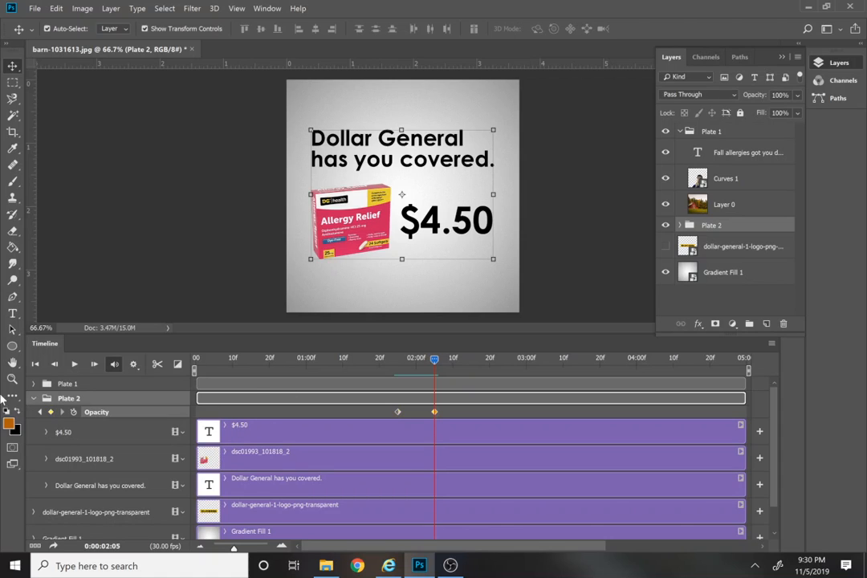
Step: Set the Plate 2 group's opacity to 0% at its 1:25 keyframe, preview the fade-in, and place the playhead at 2:05
click(41, 412)
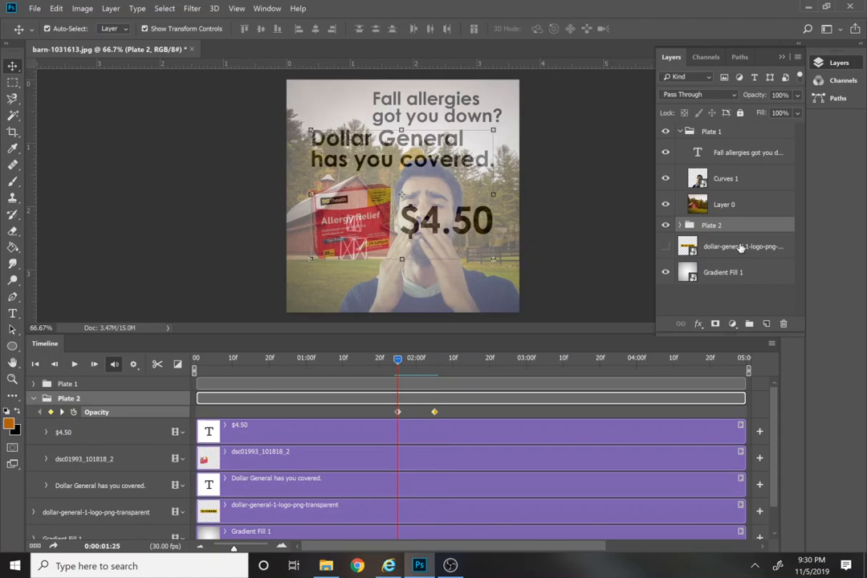
click(799, 111)
click(798, 112)
click(798, 95)
drag(798, 110, 720, 100)
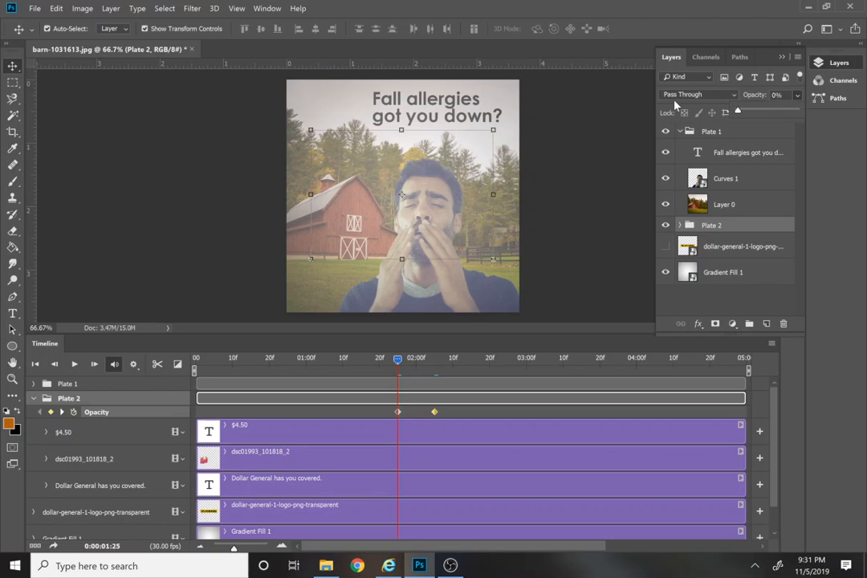
key(space)
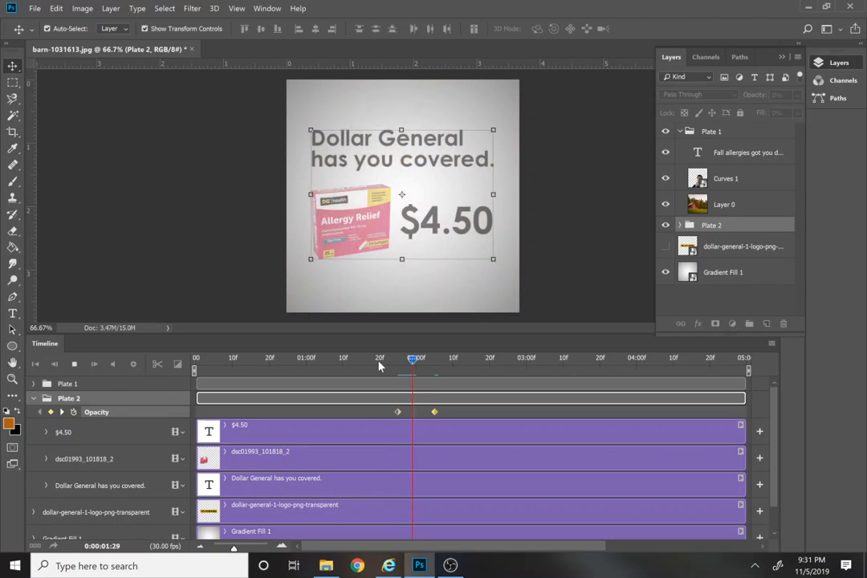
key(space)
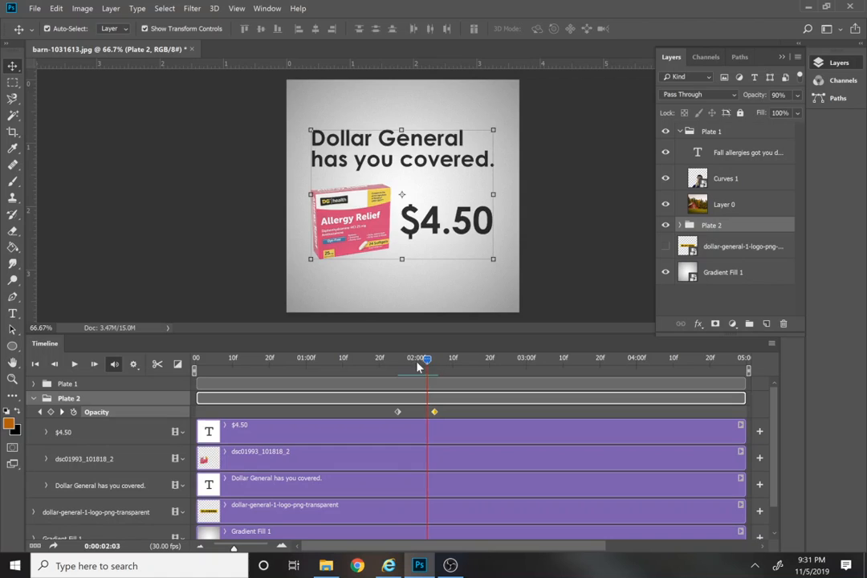
click(398, 366)
click(436, 374)
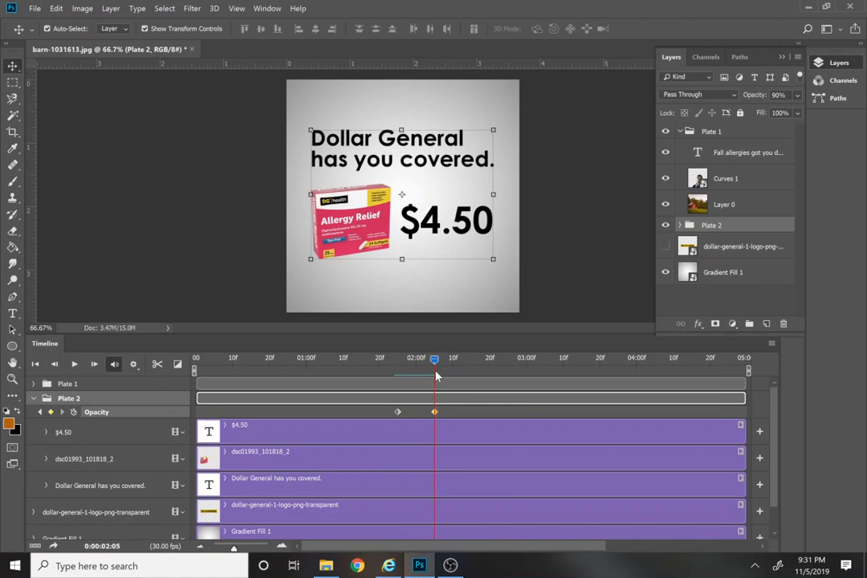
Step: Add Transform keyframes to the $4.50 text at 1:25 and 2:05
click(46, 432)
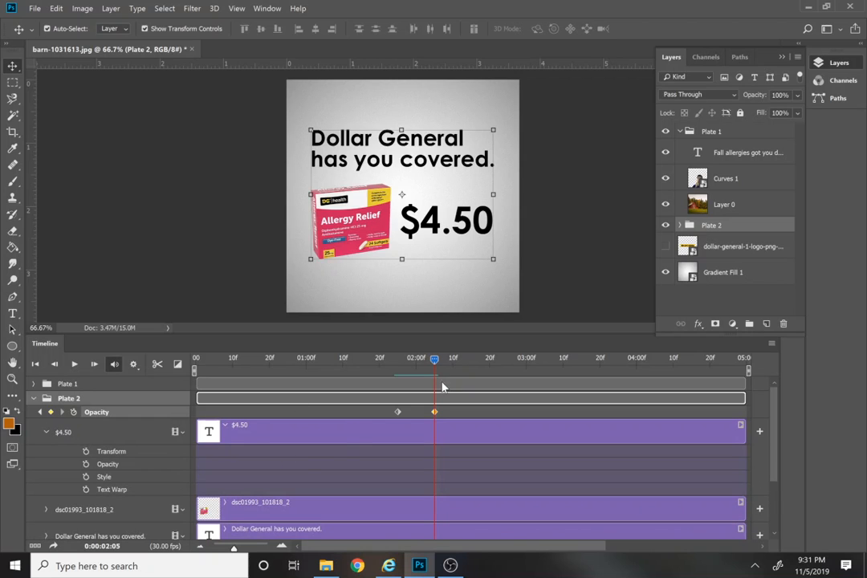
drag(434, 367, 396, 368)
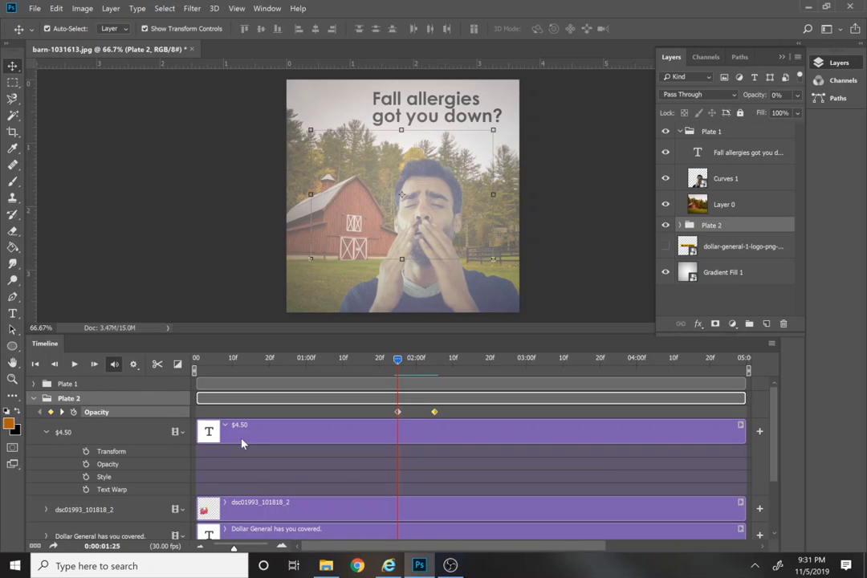
click(86, 452)
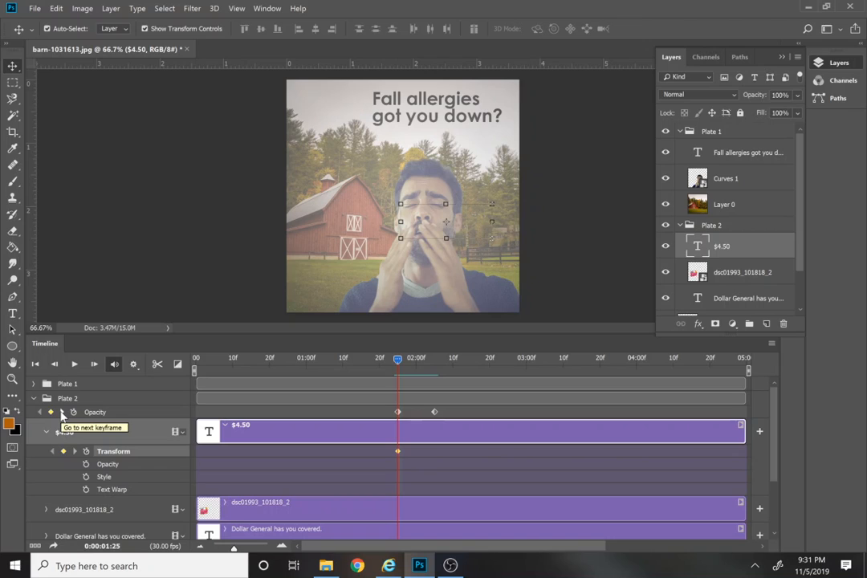
click(62, 412)
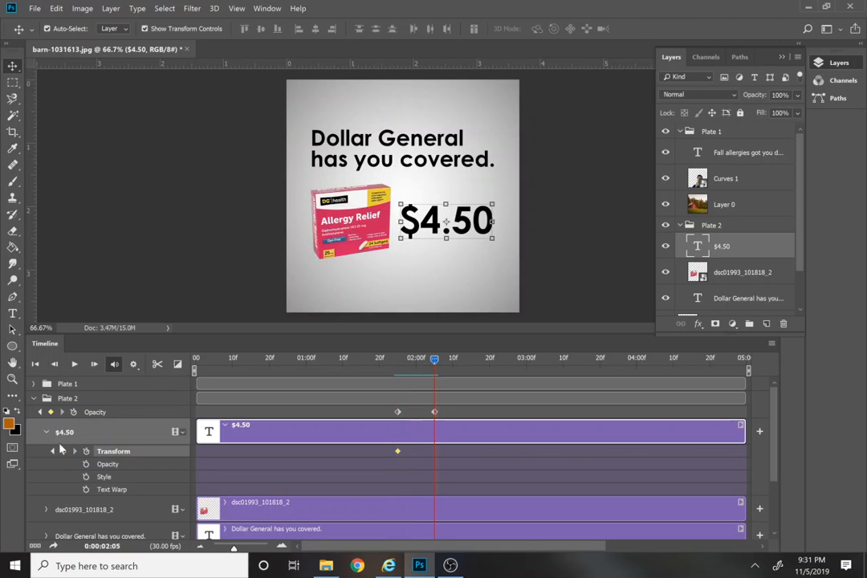
click(63, 451)
Step: Add a Transform keyframe at 2:05 to both the dsc01993_101818_2 product image and the "Dollar General has you covered." text
click(45, 509)
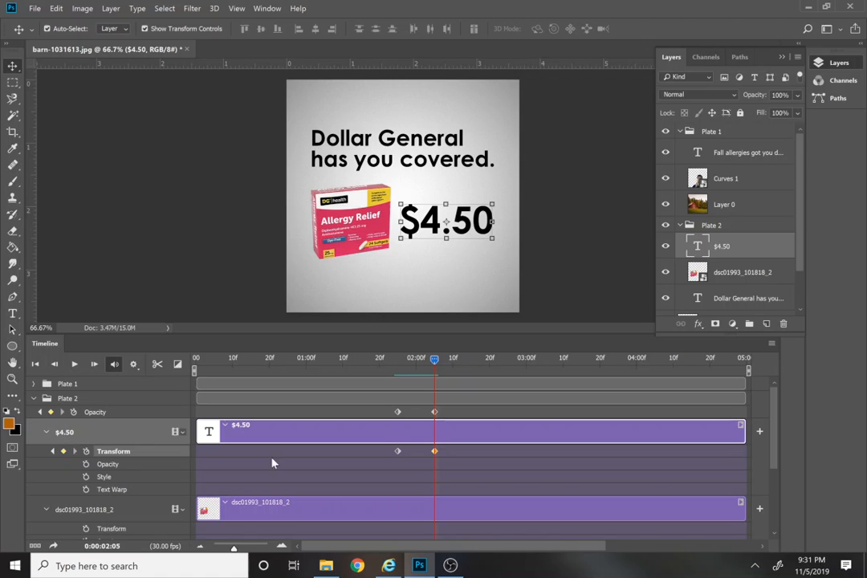
drag(773, 438, 777, 459)
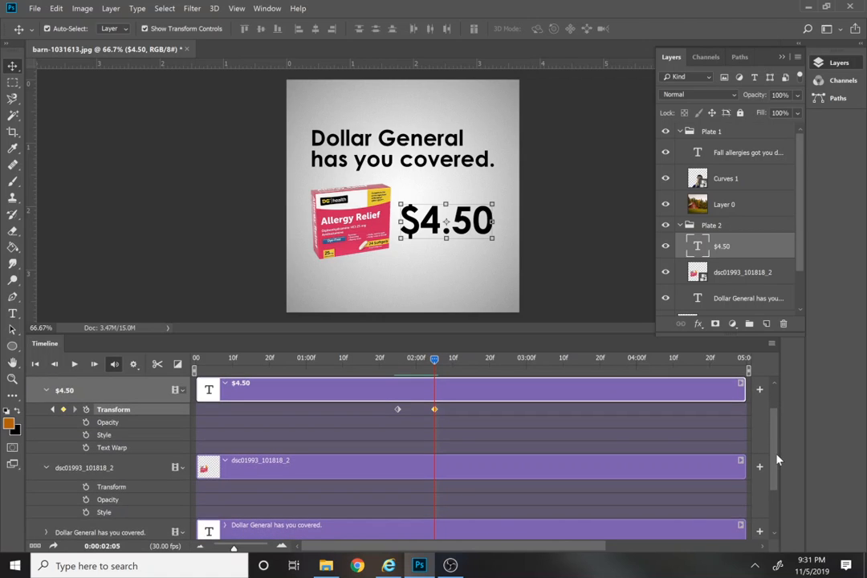
click(86, 486)
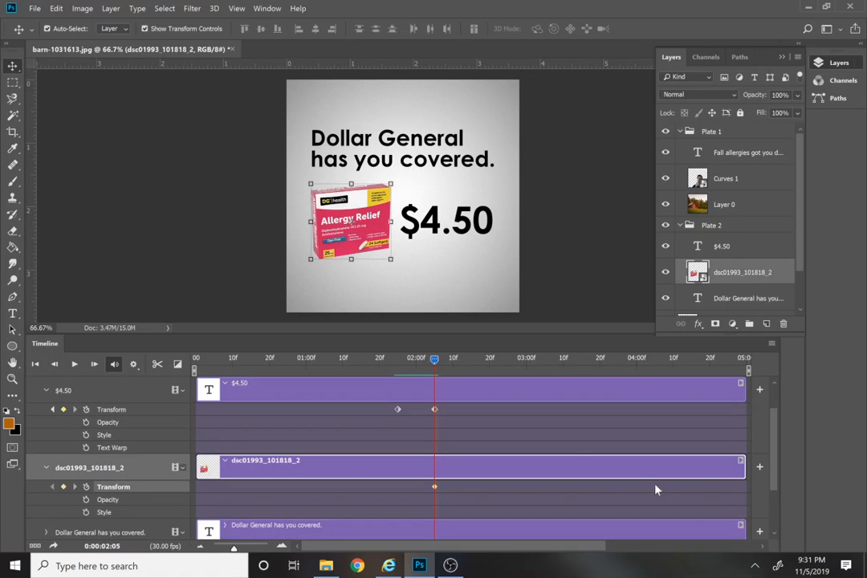
drag(772, 464, 779, 514)
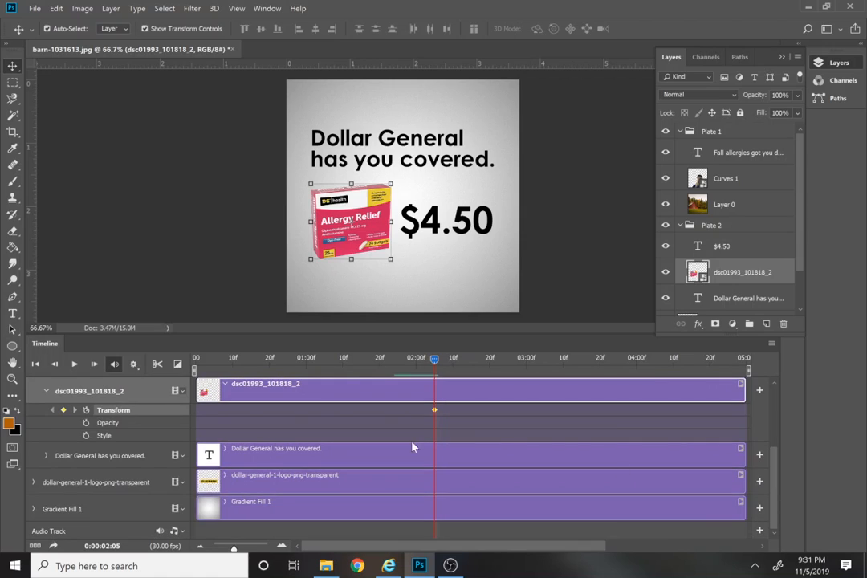
click(105, 455)
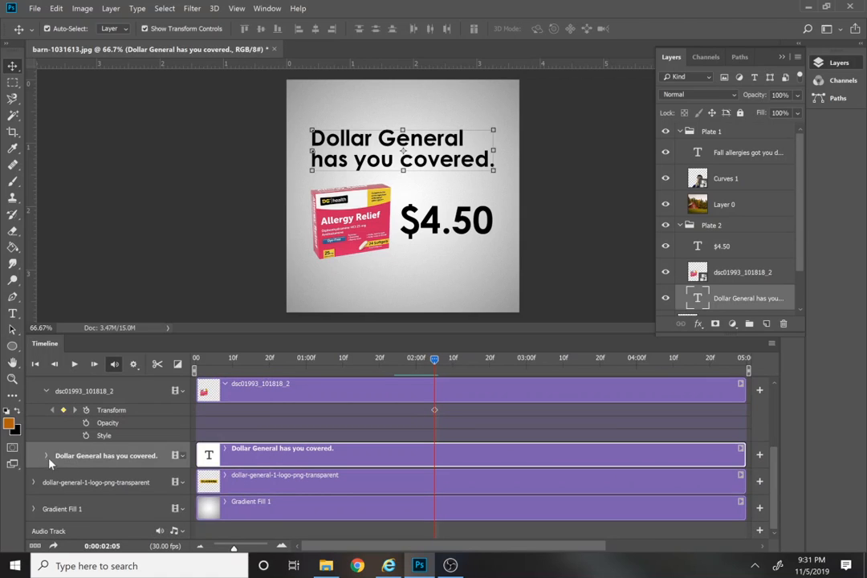
click(46, 455)
click(86, 474)
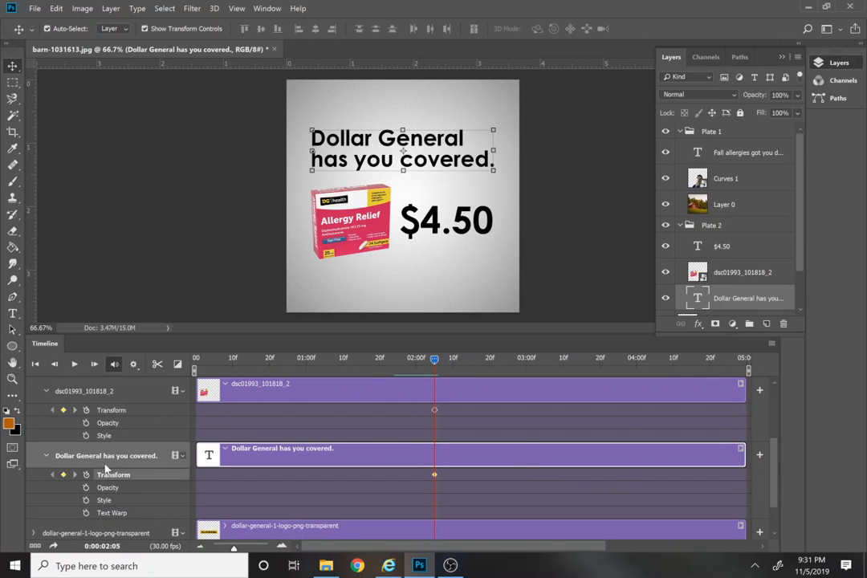
Step: At the 1:25 keyframe, move the $4.50 text horizontally off the canvas's right edge, to about X 1325 px
drag(769, 459, 772, 402)
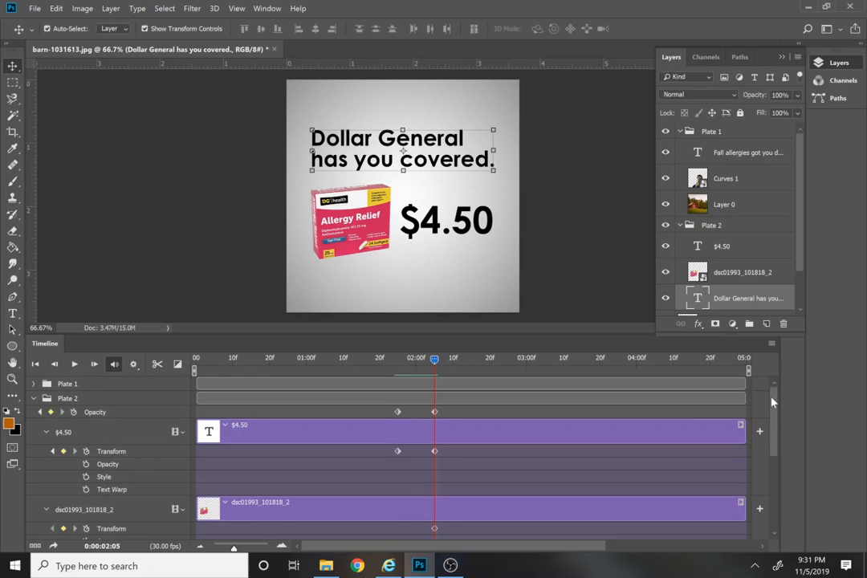
drag(431, 366, 400, 366)
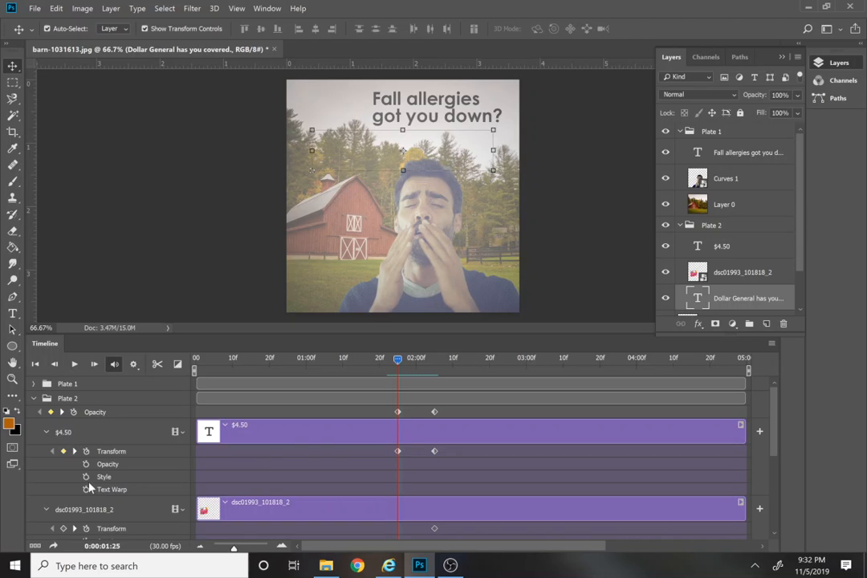
click(111, 452)
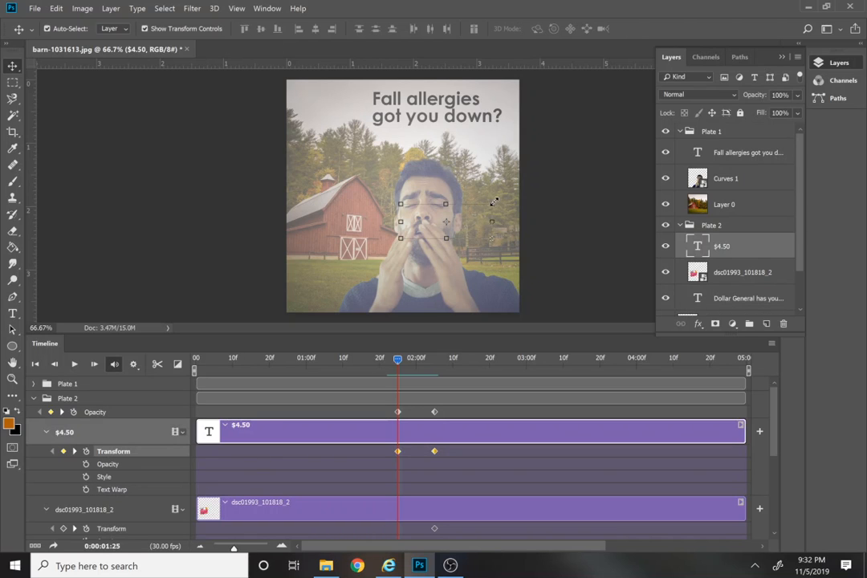
key(ctrl+t)
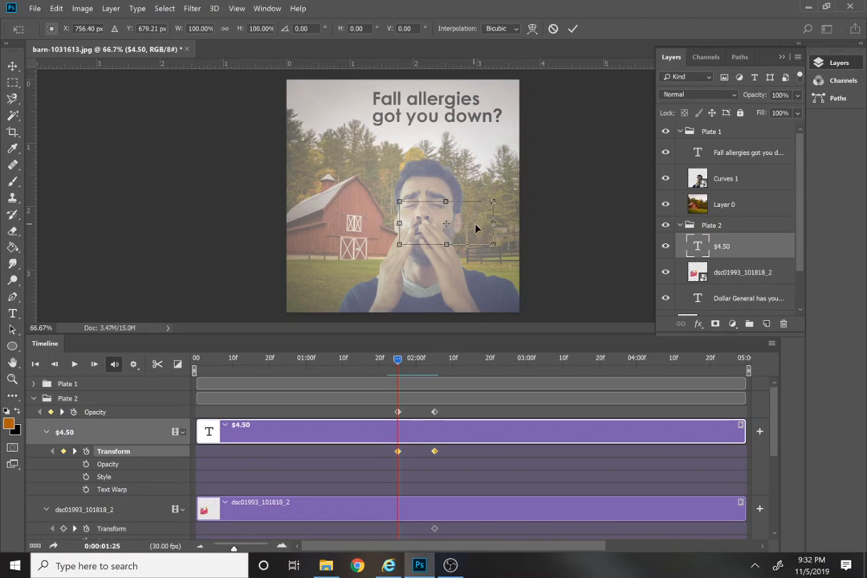
drag(474, 228, 594, 224)
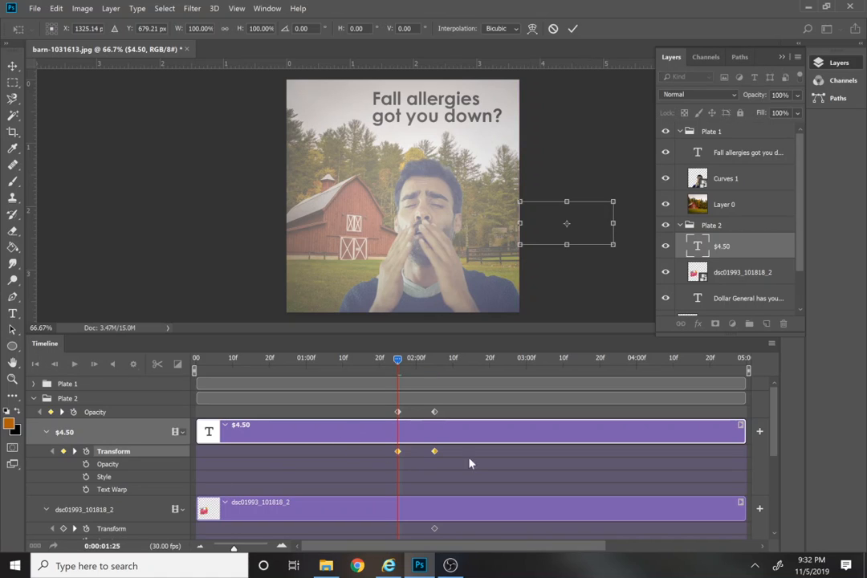
Step: Add a Transform keyframe to the product image at 1:25 and move it off the canvas's left edge, to about X -192.5 px
click(63, 528)
click(63, 528)
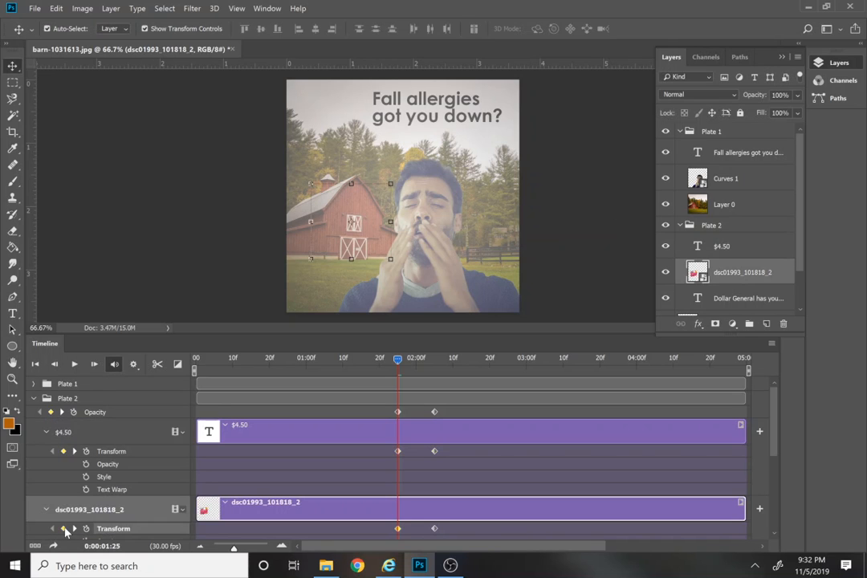
drag(380, 219, 325, 222)
key(ctrl+z)
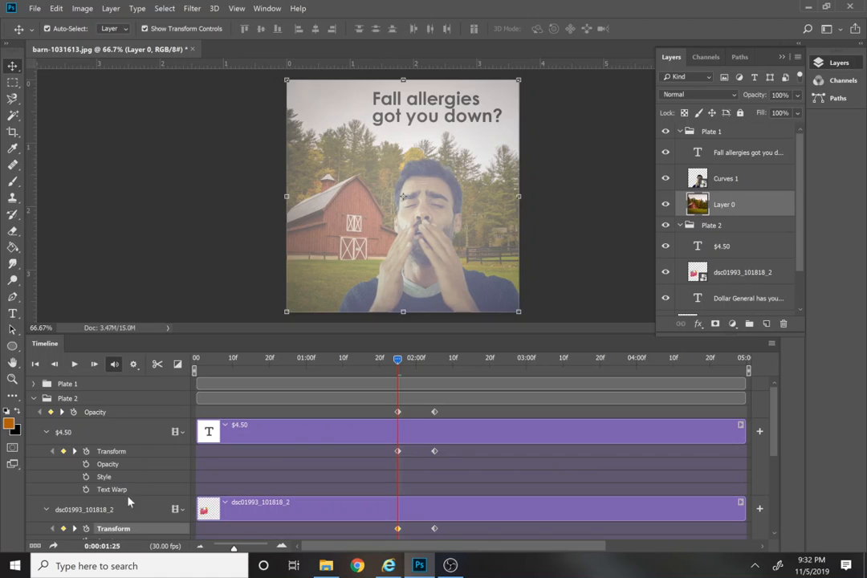
click(130, 531)
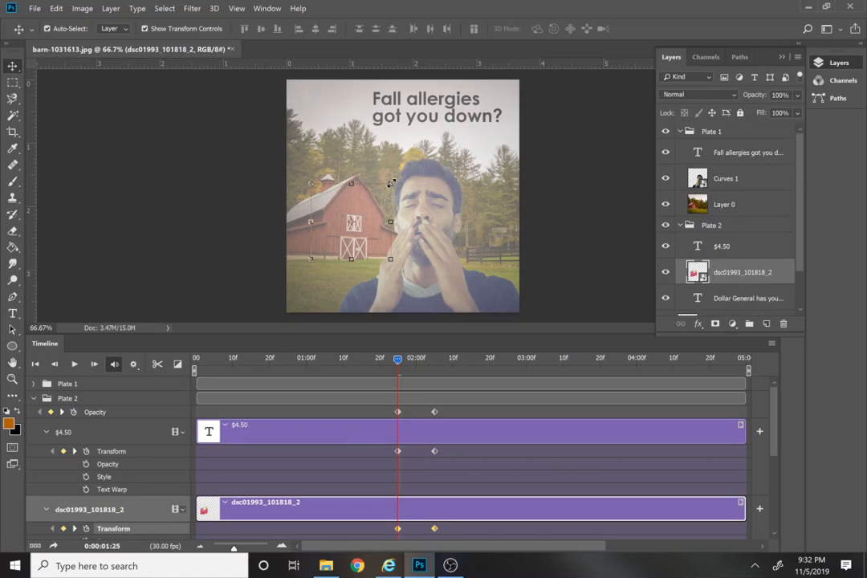
drag(365, 241, 258, 237)
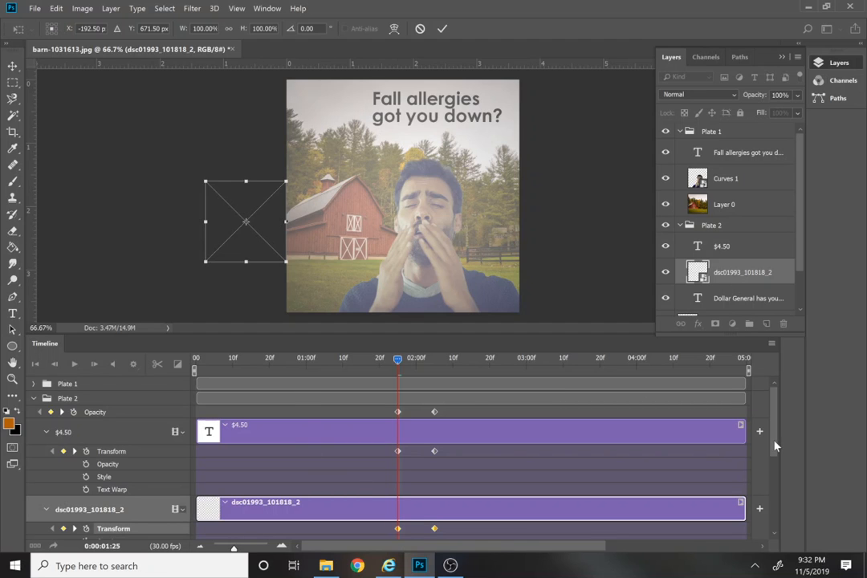
Step: Add a Transform keyframe at 1:25 to the "Dollar General has you covered." text and move it above the canvas, to about Y -109.5 px
drag(775, 447, 779, 493)
click(63, 474)
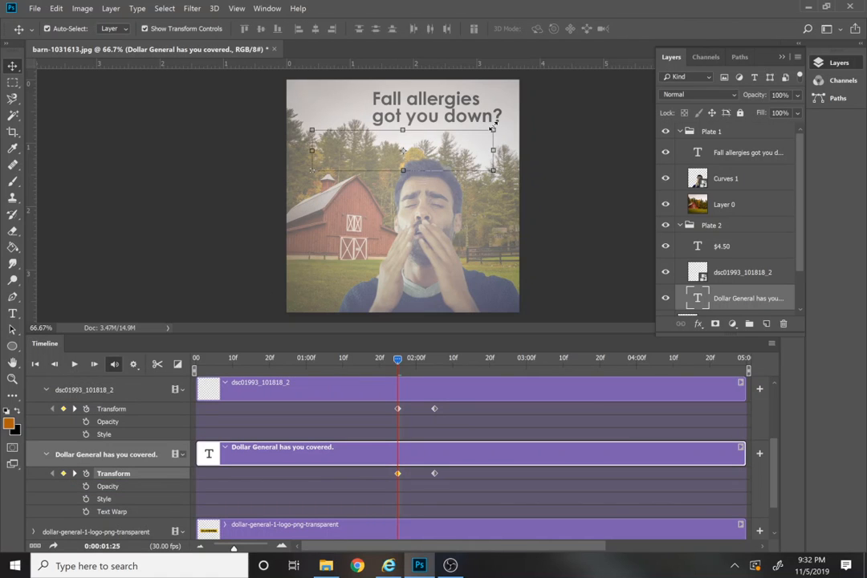
key(ctrl+t)
drag(478, 152, 480, 61)
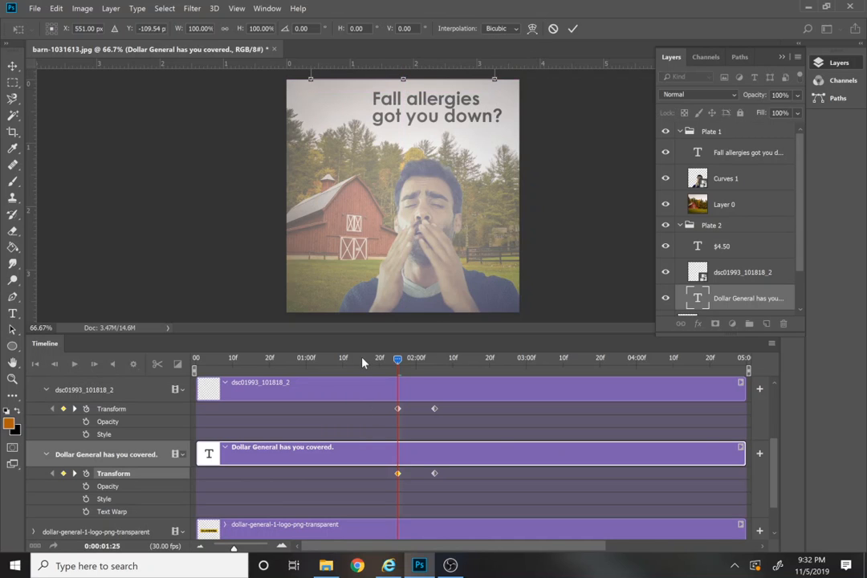
Step: Apply the move of the "Dollar General has you covered." text and play the animation from the start to about 2:09
key(Return)
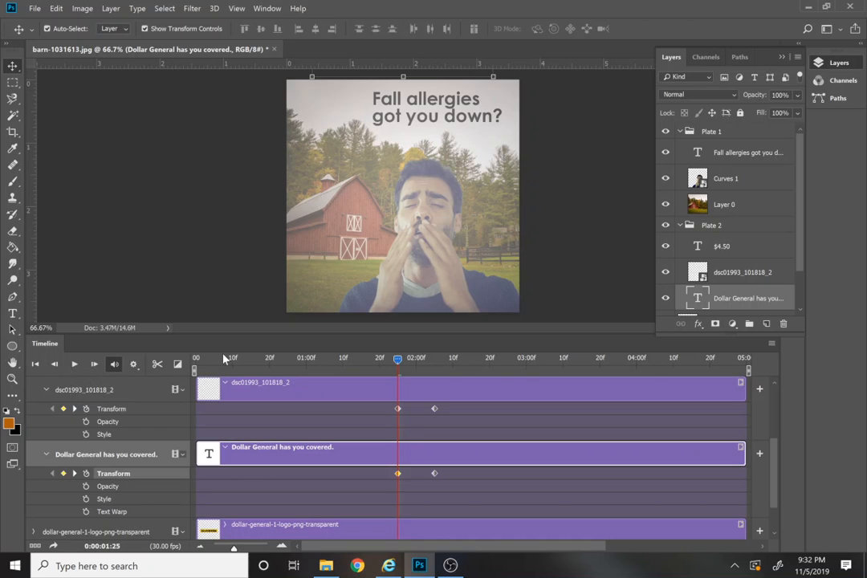
drag(225, 358, 195, 360)
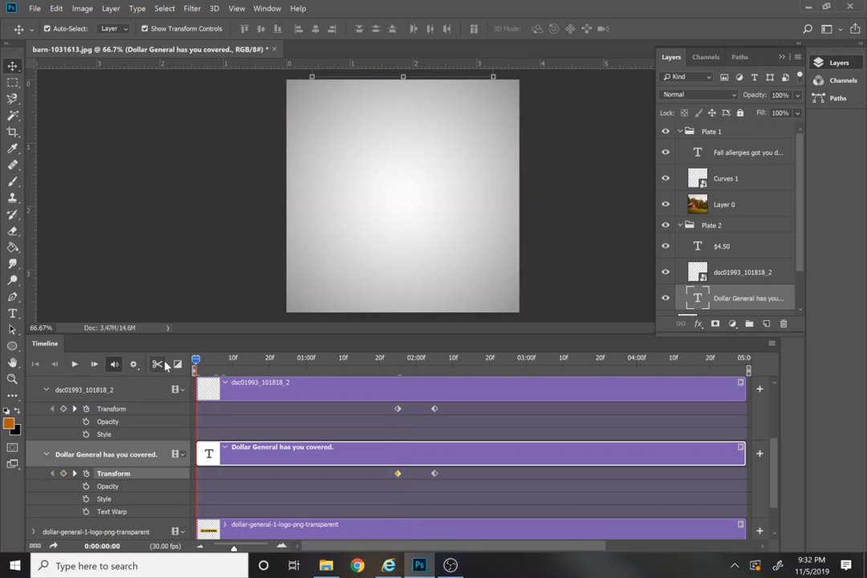
key(space)
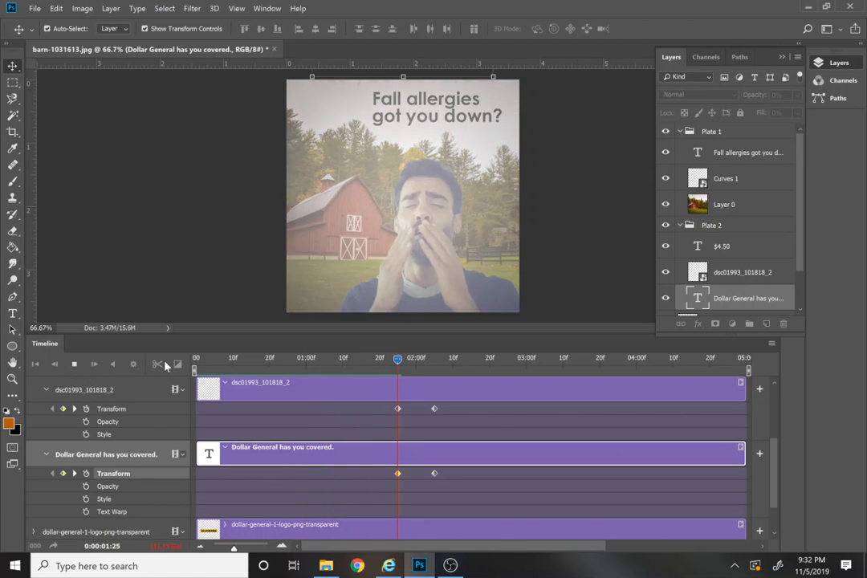
key(space)
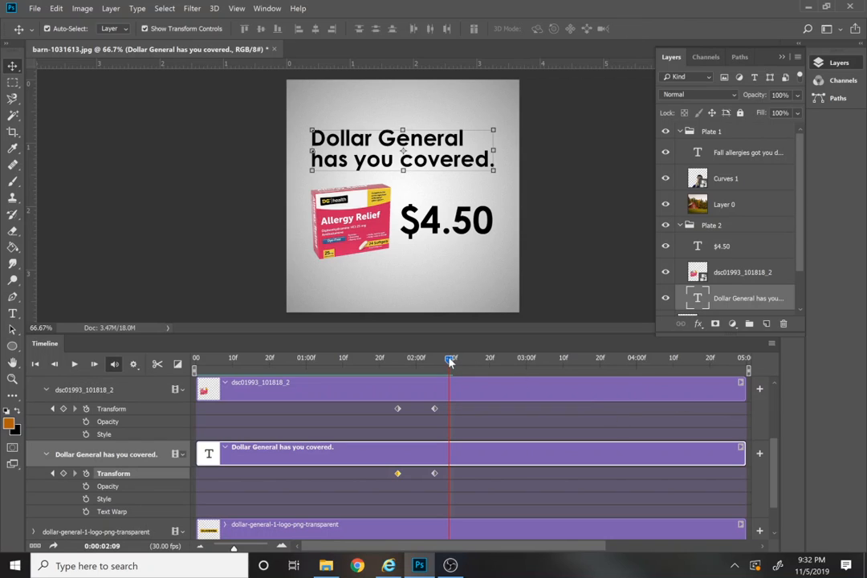
Step: Add Opacity keyframes to the Plate 2 group at 3:20 and 4:00, and set its opacity to 0% at 4:00
drag(453, 359, 599, 379)
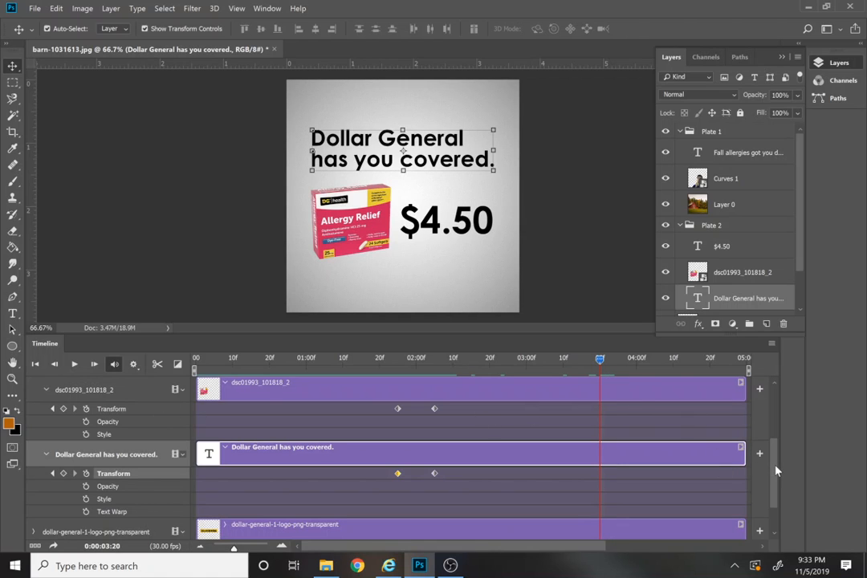
drag(776, 471, 776, 411)
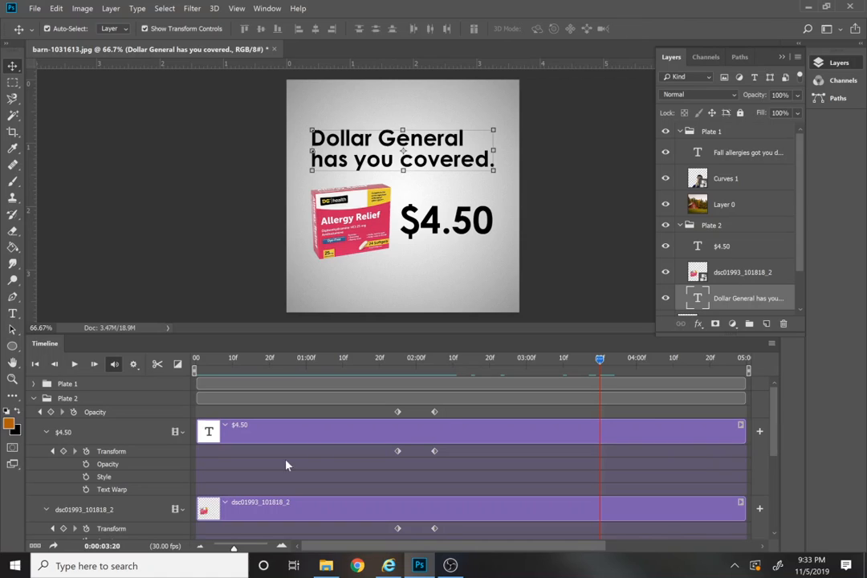
click(50, 412)
click(635, 358)
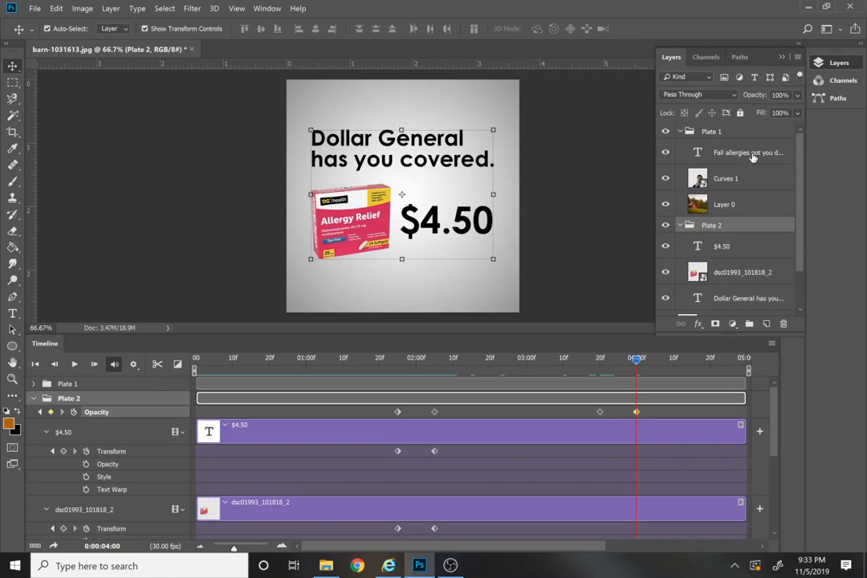
click(796, 97)
drag(771, 112, 735, 111)
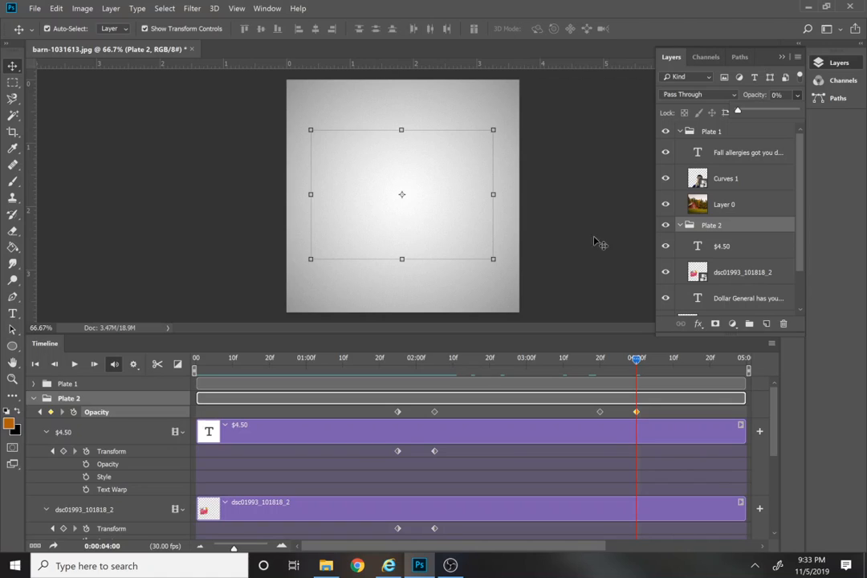
Step: Collapse the Plate 2 group in the timeline and make the dollar-general-1-logo-png-transparent layer visible
click(32, 402)
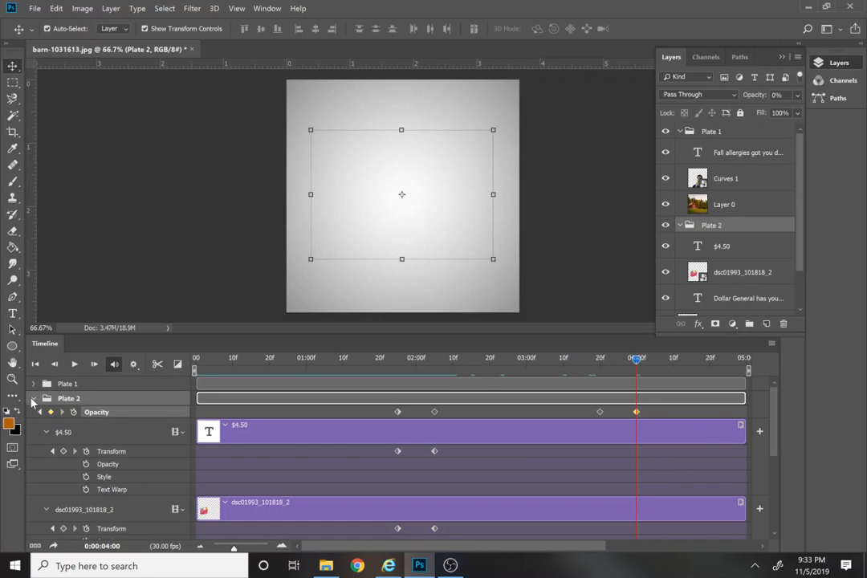
click(32, 400)
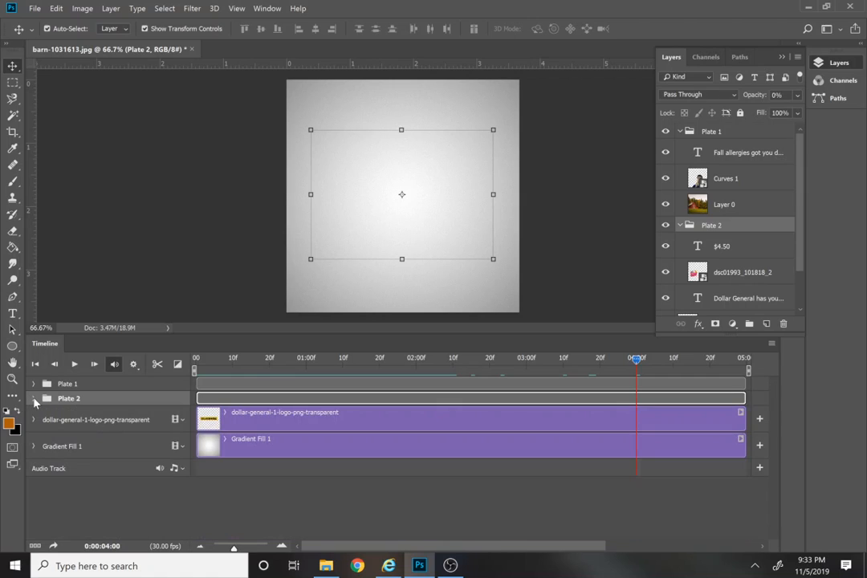
click(88, 421)
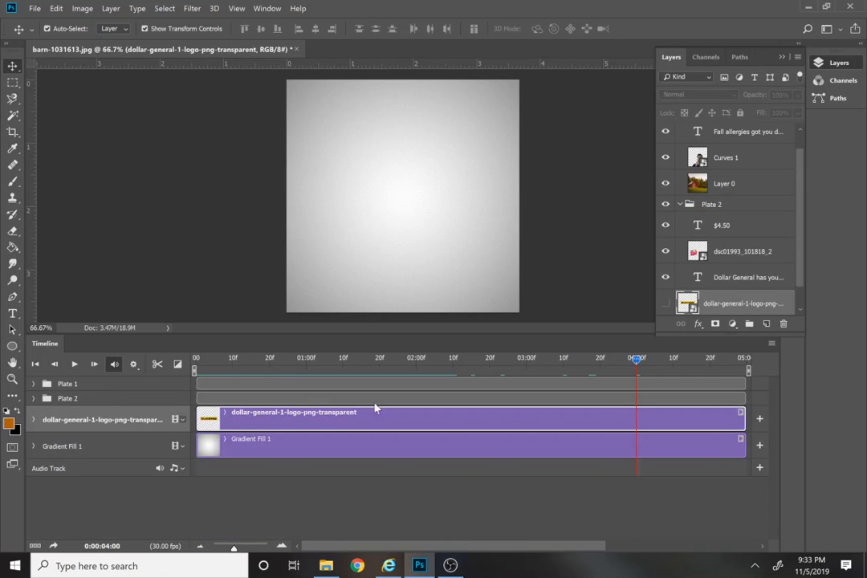
click(666, 307)
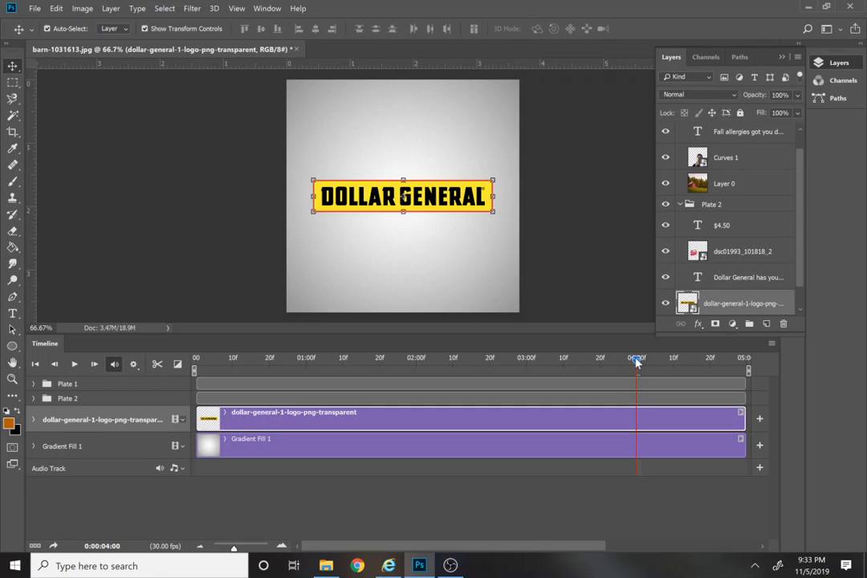
Step: Add Opacity keyframes to the Dollar General logo layer at 3:25 and 4:04
drag(636, 362, 619, 367)
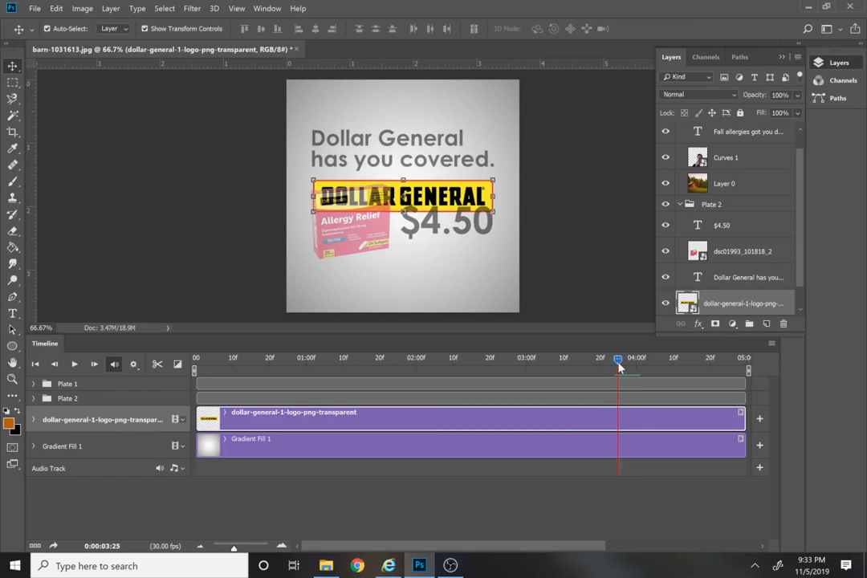
click(34, 420)
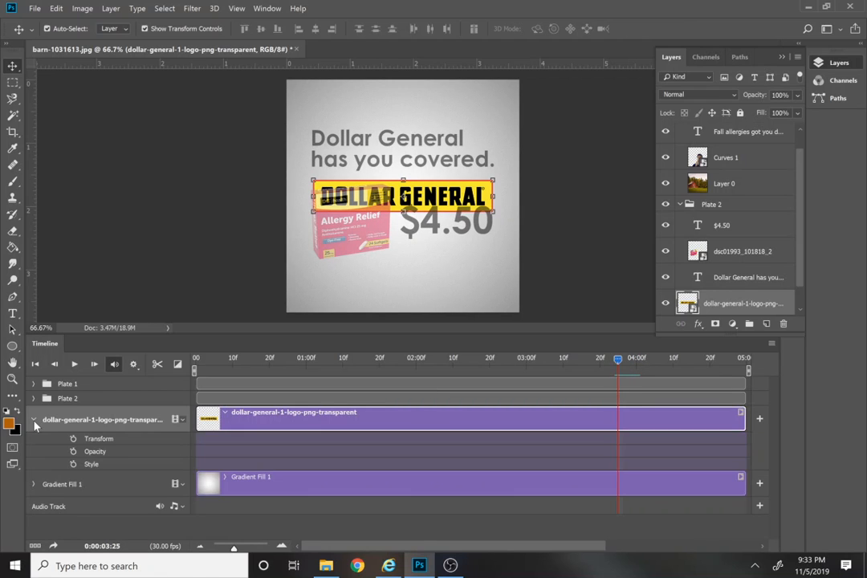
click(72, 451)
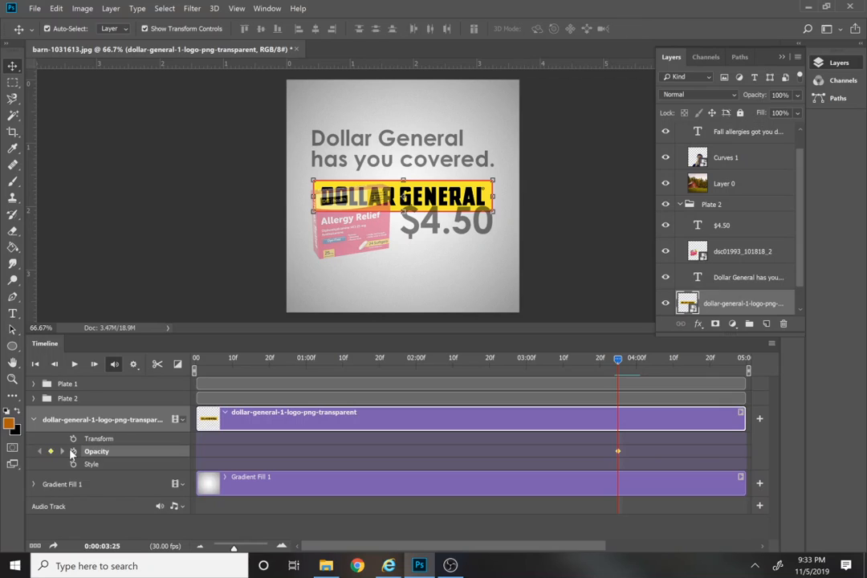
click(652, 362)
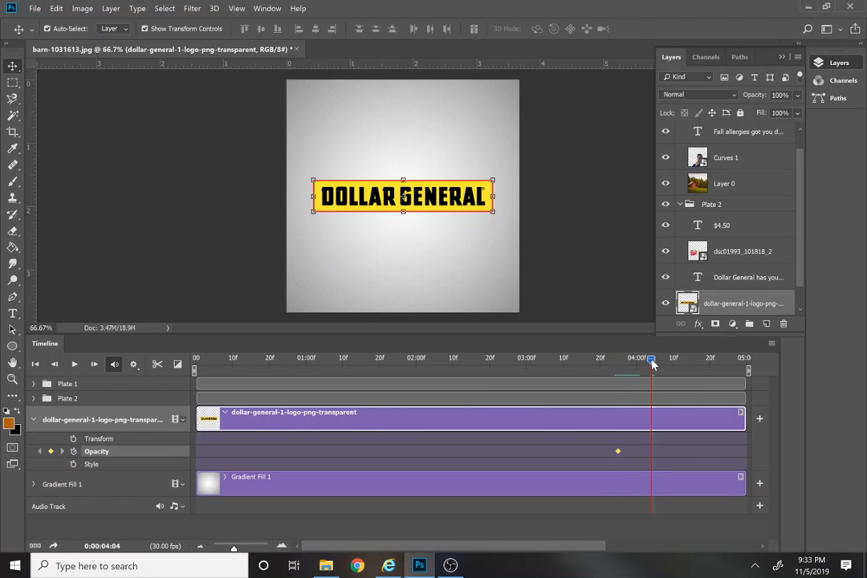
click(50, 451)
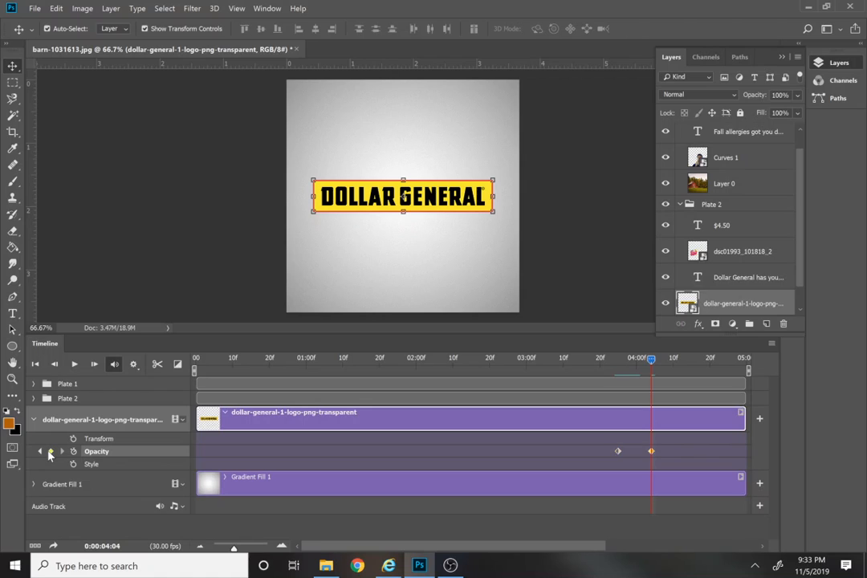
Step: Set the logo's opacity to 0% at the 3:25 keyframe and play back the fade-in
click(39, 452)
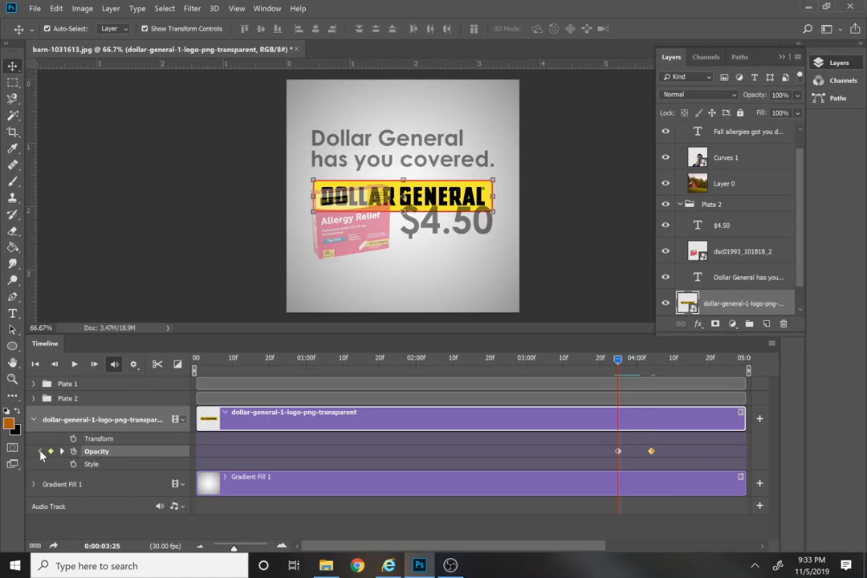
click(797, 95)
drag(797, 110, 706, 114)
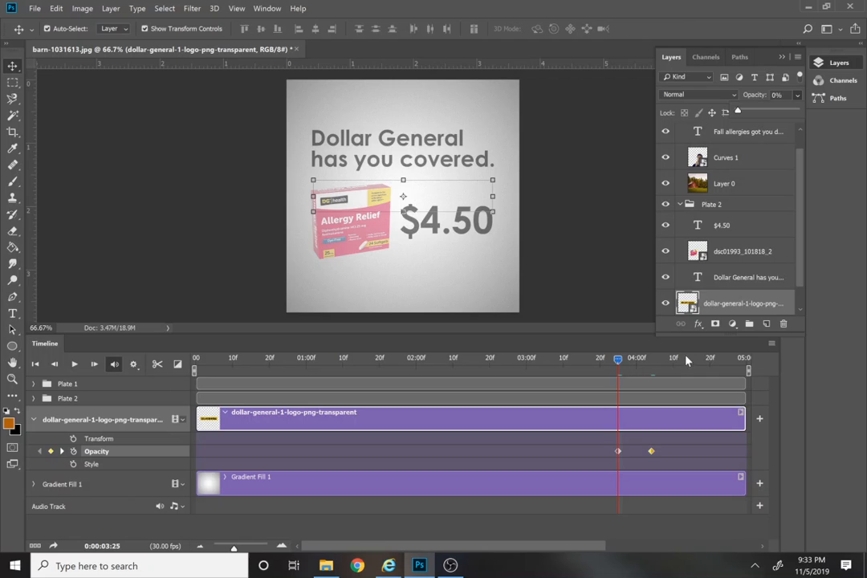
key(space)
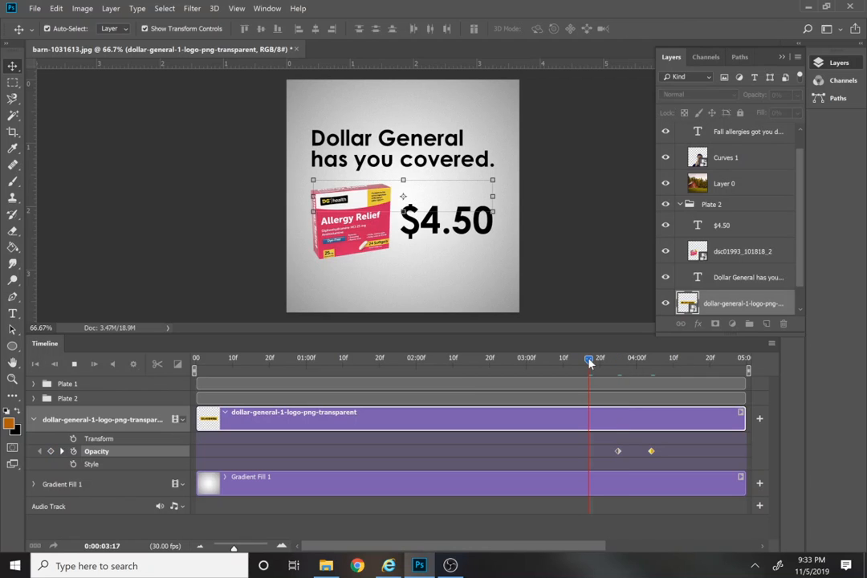
key(space)
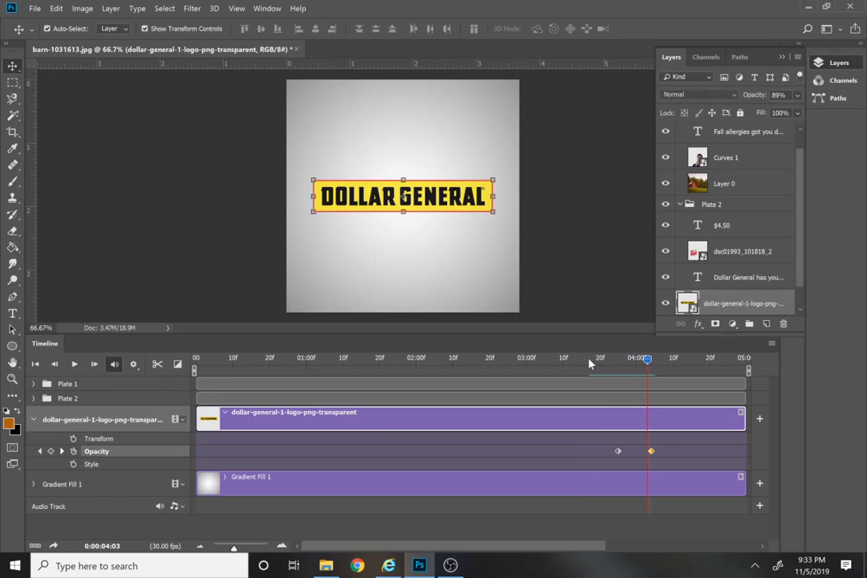
Step: Add Transform keyframes to the logo layer at 3:25 and 4:04, aligned with its Opacity keyframes
drag(649, 363, 619, 364)
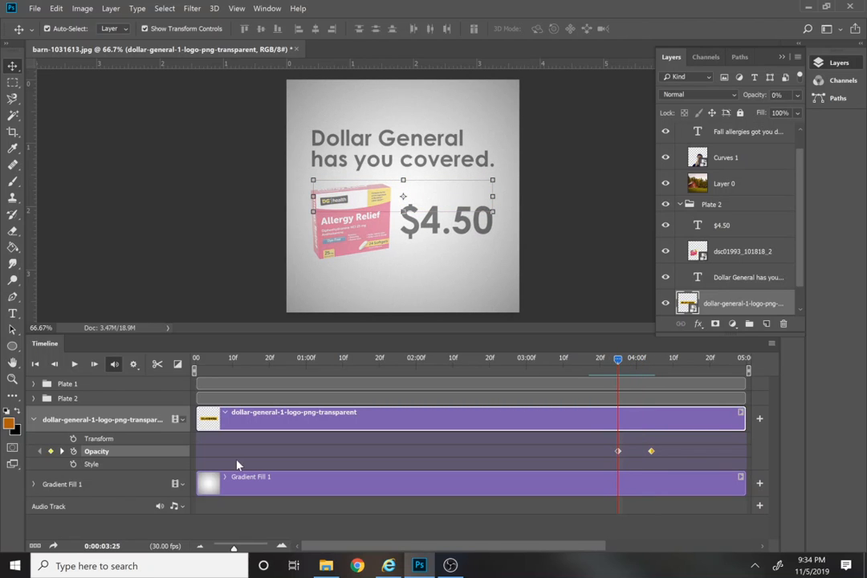
click(73, 438)
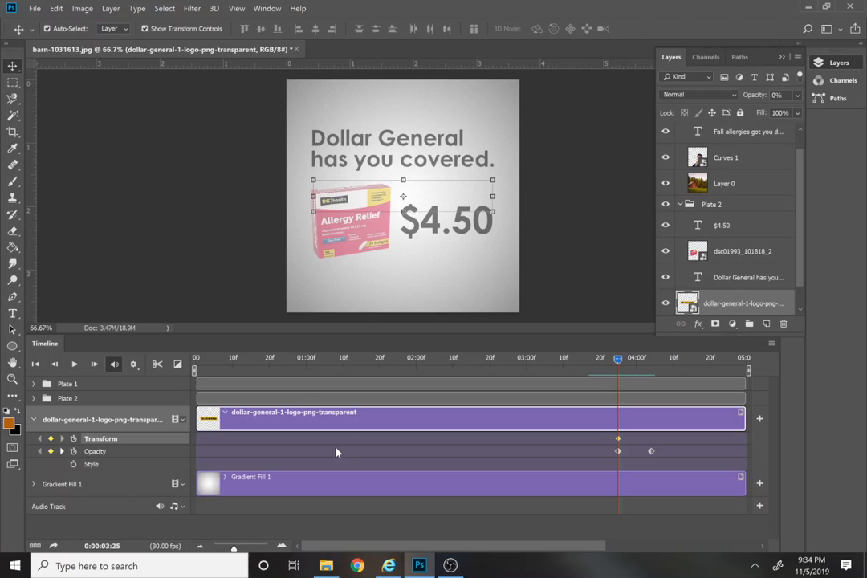
click(61, 452)
click(51, 439)
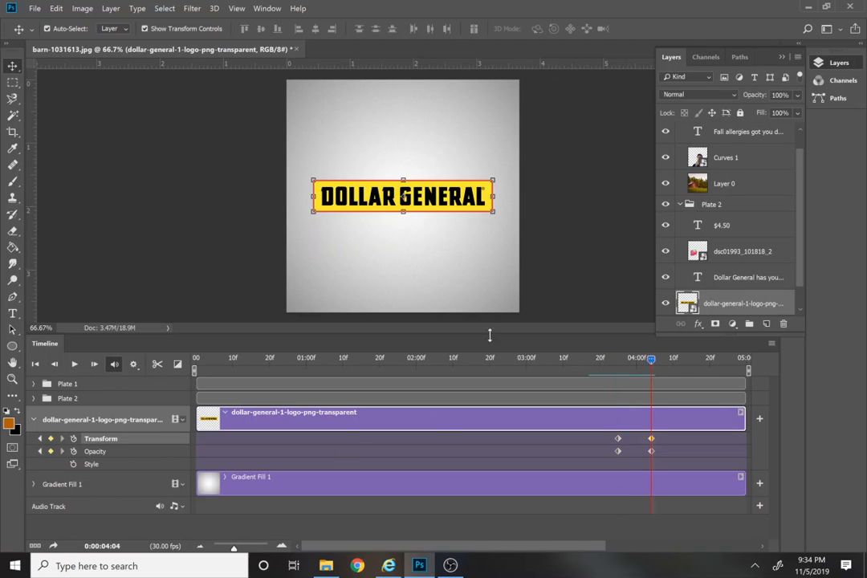
Step: At the 3:25 keyframe, scale the logo down around its center to about 9.16% and play back the growing fade-in
drag(648, 361, 619, 366)
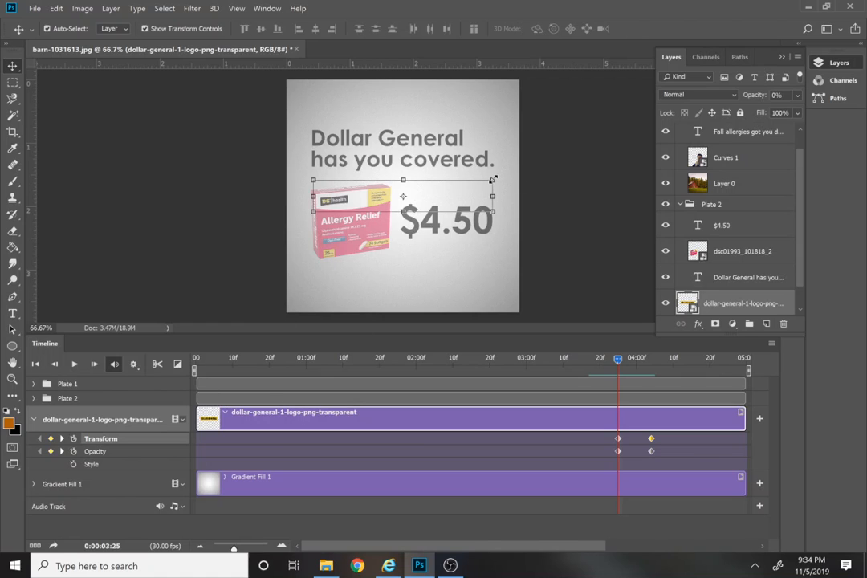
key(ctrl+t)
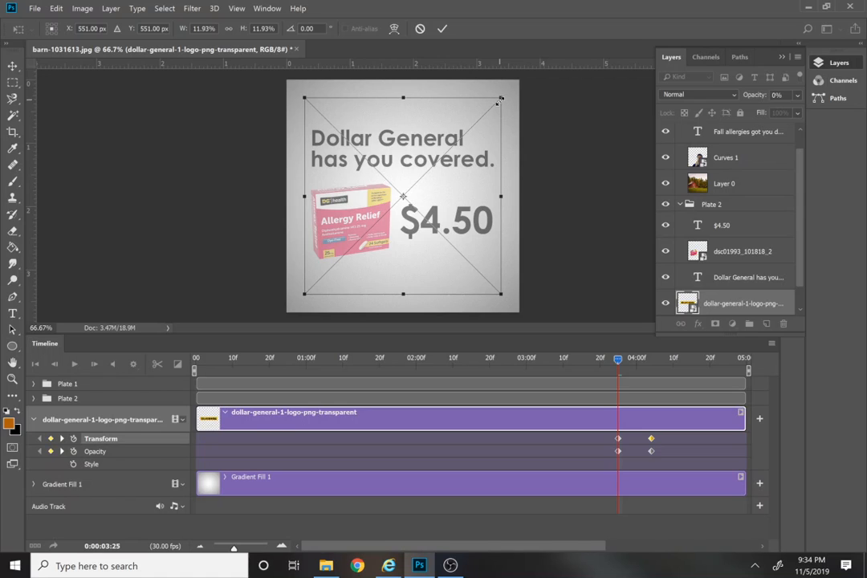
drag(501, 98, 480, 124)
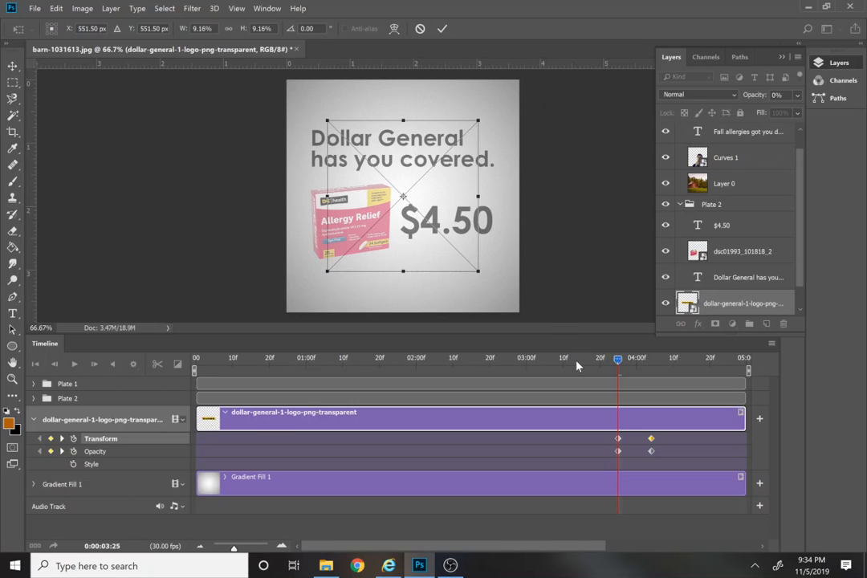
key(Return)
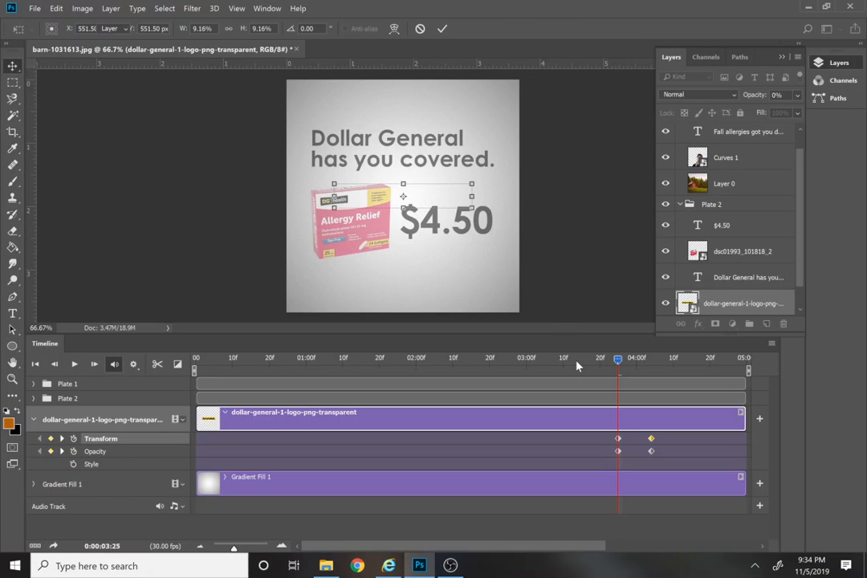
key(space)
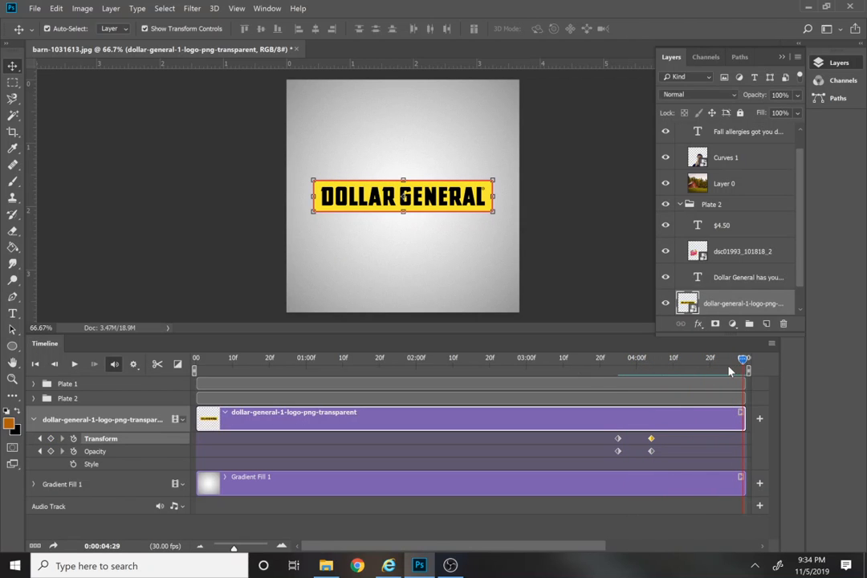
Step: Add Opacity keyframes to the logo at 4:25 and 4:29, and set its opacity to 0% at 4:29
mouse_move(740, 361)
mouse_down()
mouse_move(715, 369)
mouse_move(728, 371)
mouse_up()
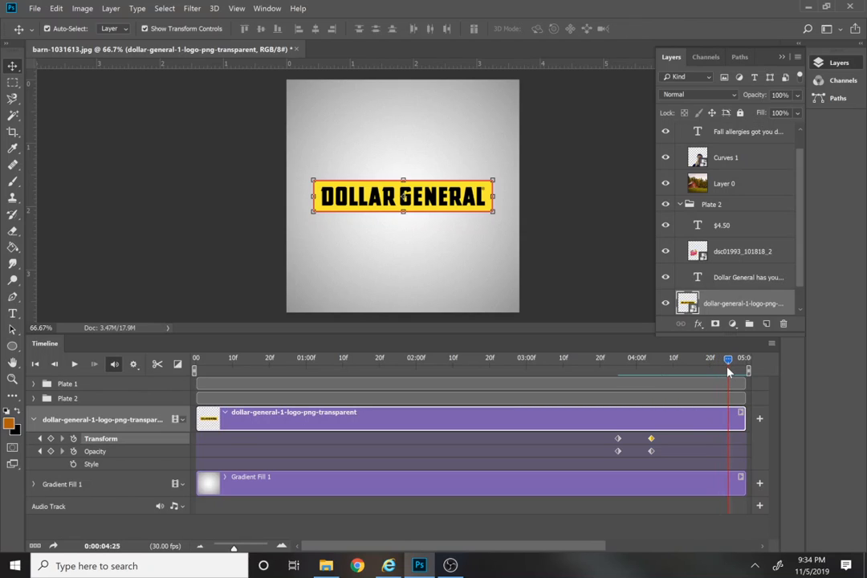
click(51, 451)
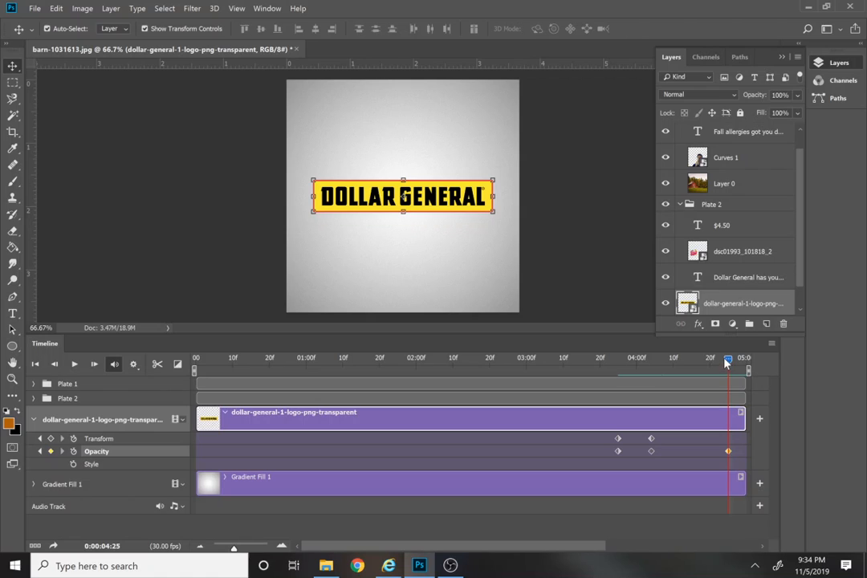
drag(725, 363, 746, 380)
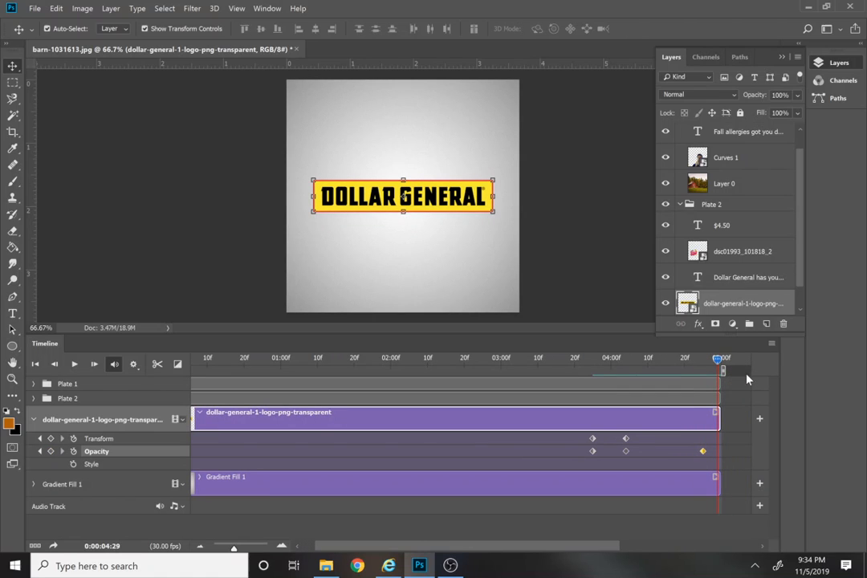
click(51, 451)
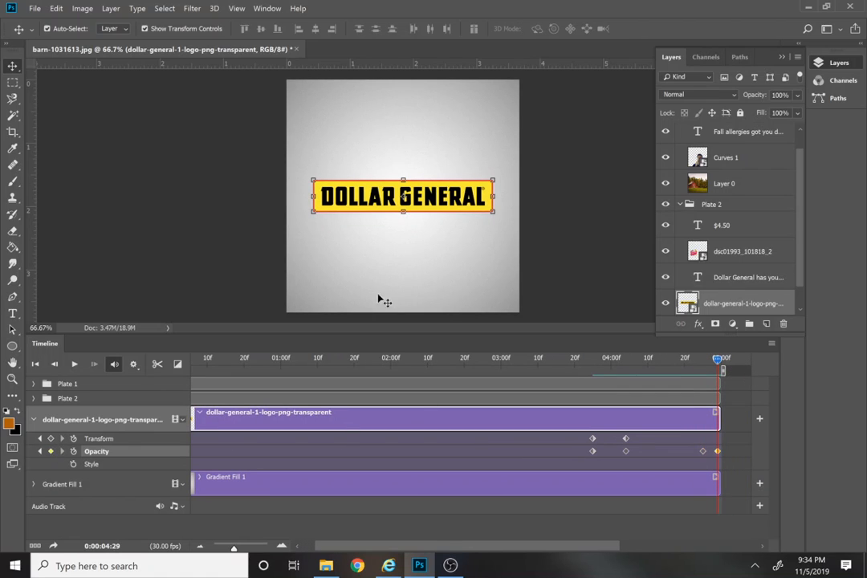
click(797, 94)
drag(778, 118, 686, 109)
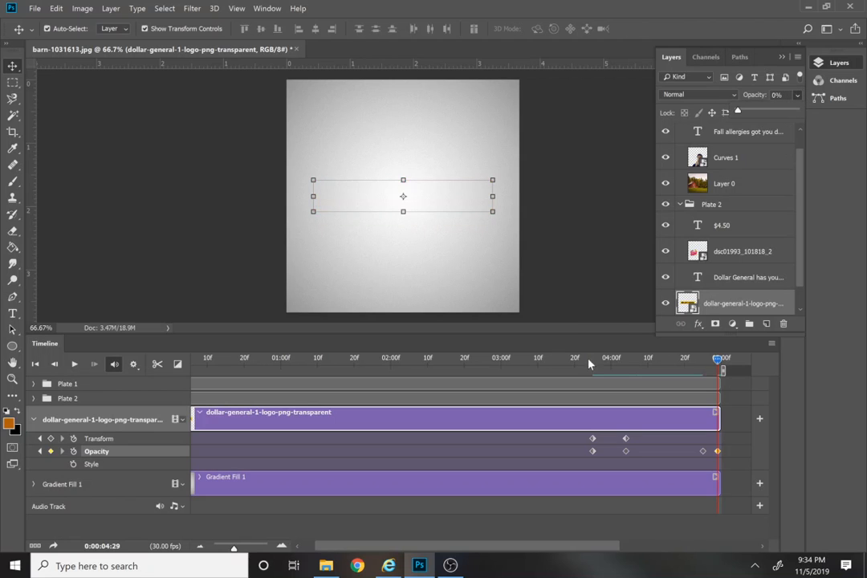
Step: Play the whole animation from the first frame to review all plates and the logo
drag(433, 359, 153, 357)
key(space)
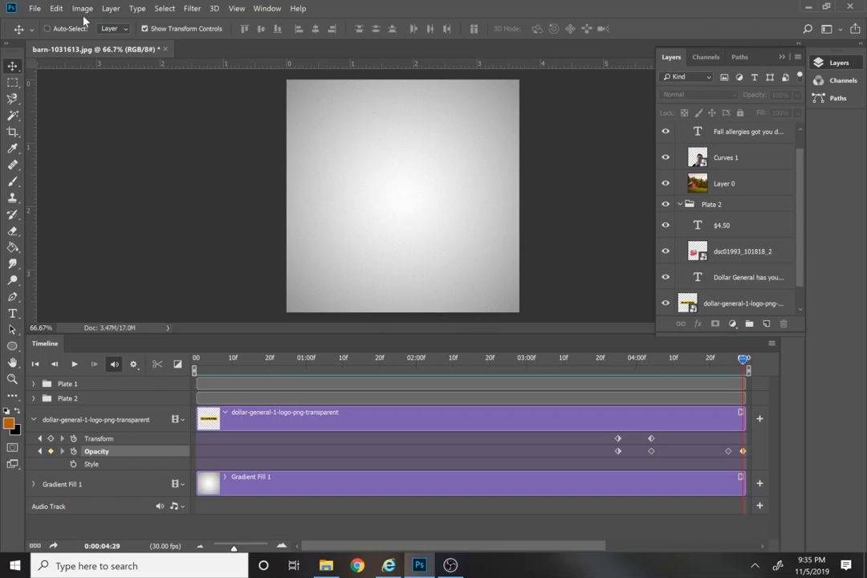
Step: Save the document as a Photoshop file named "dg gif2" in the Downloads folder with Maximize Compatibility on
key(ctrl+shift+s)
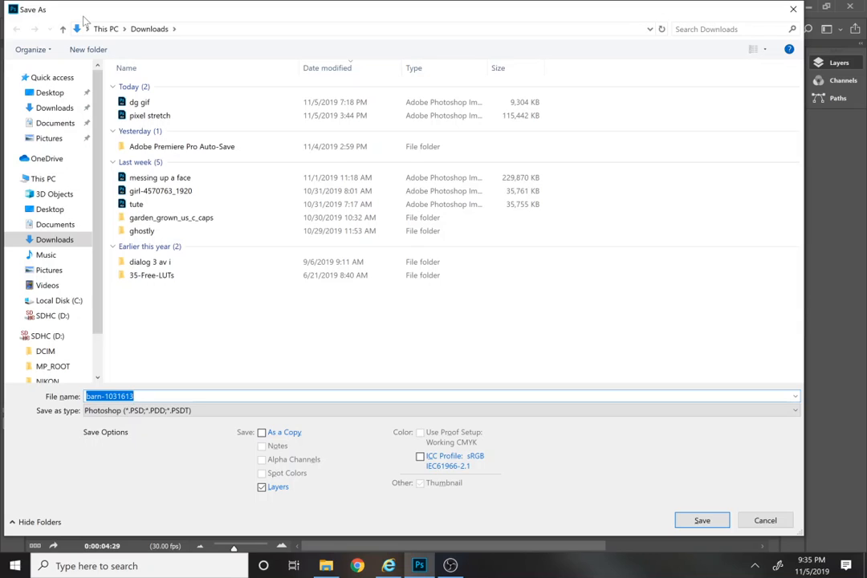
text(dg)
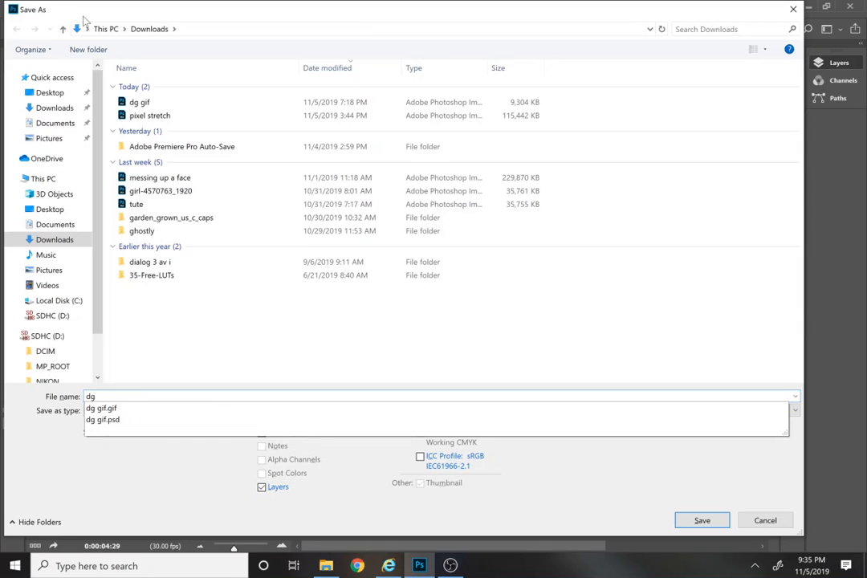
text( gif)
key(Return)
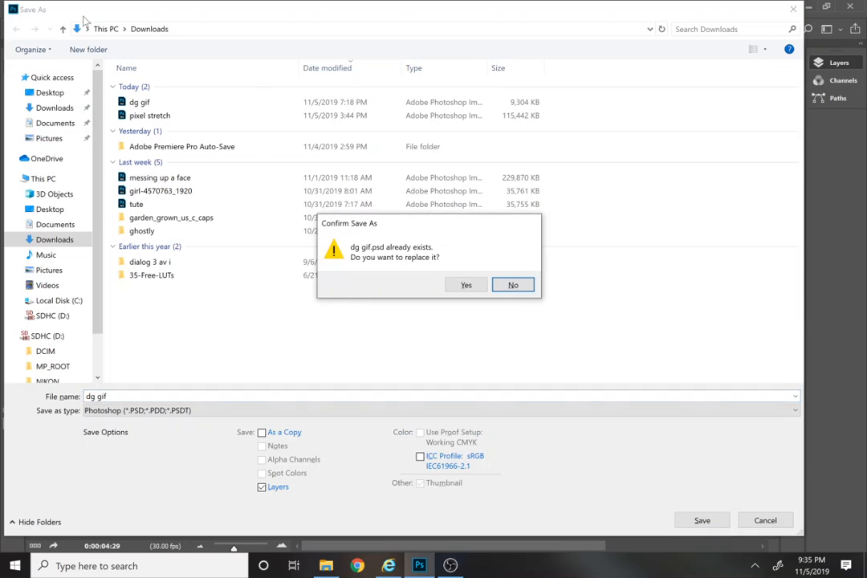
key(Escape)
key(End)
text(2)
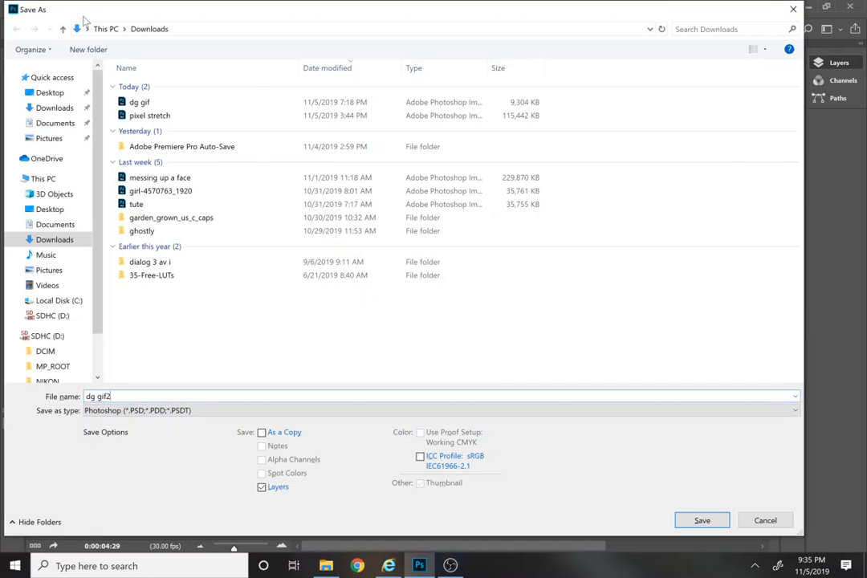
key(Return)
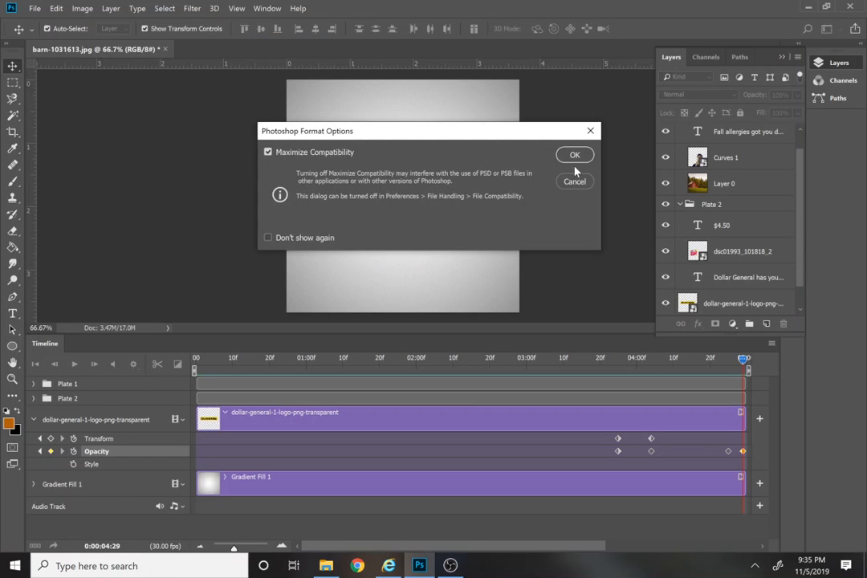
click(567, 154)
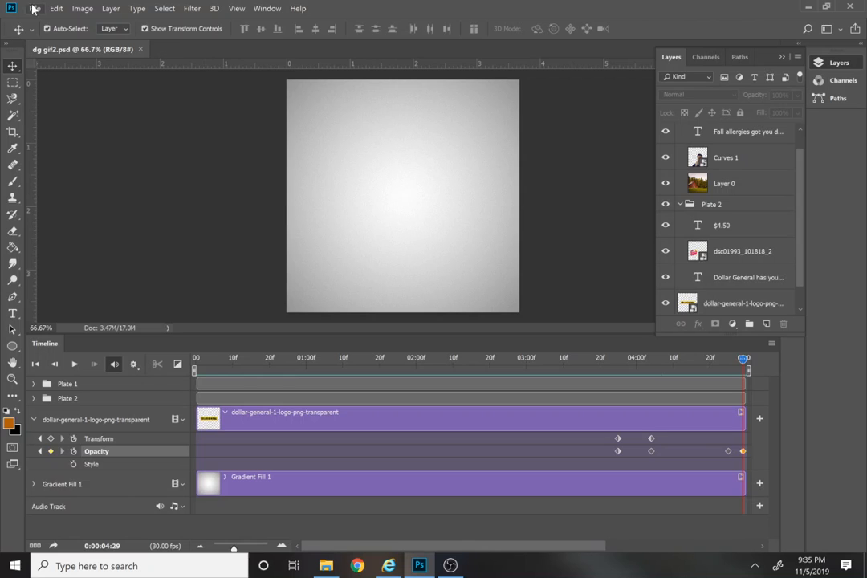
Step: Try resizing the whole document to 500 × 500 px, then play and scrub the animation to check the layers
click(84, 9)
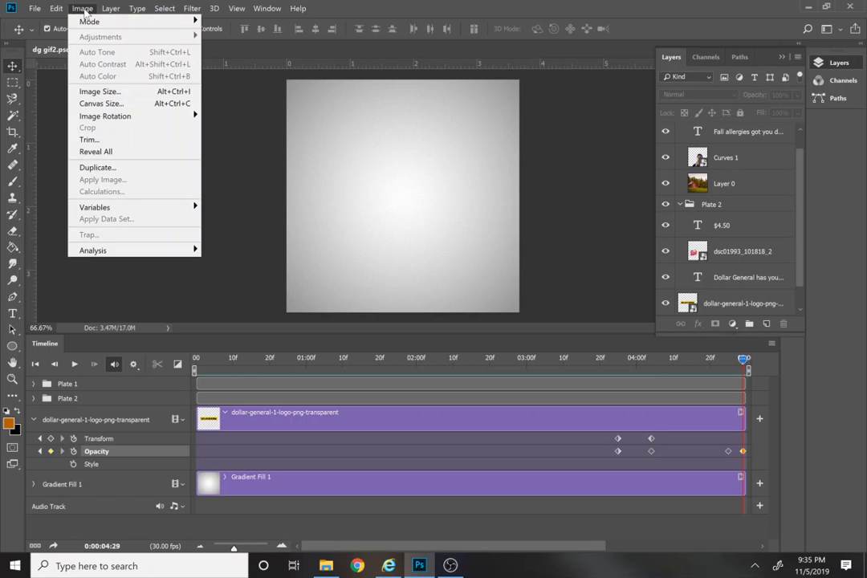
click(106, 91)
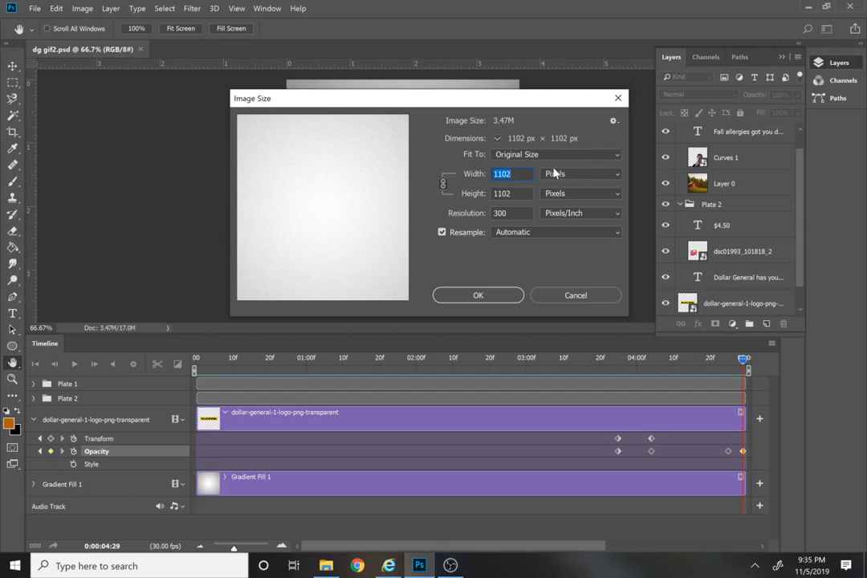
text(500)
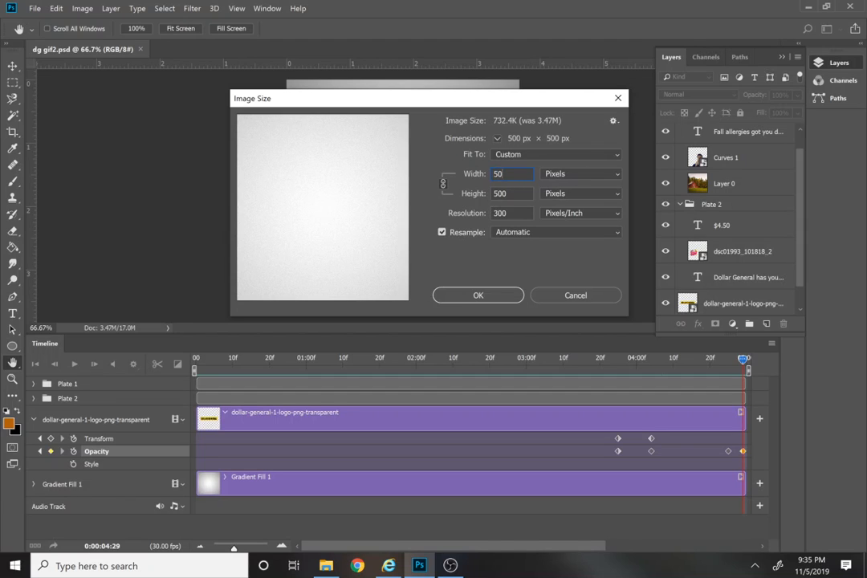
click(498, 294)
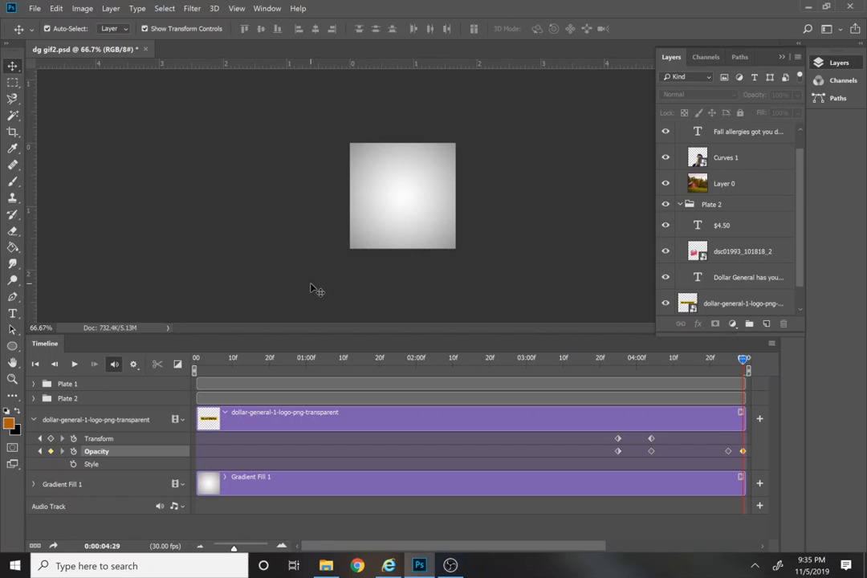
key(ctrl+0)
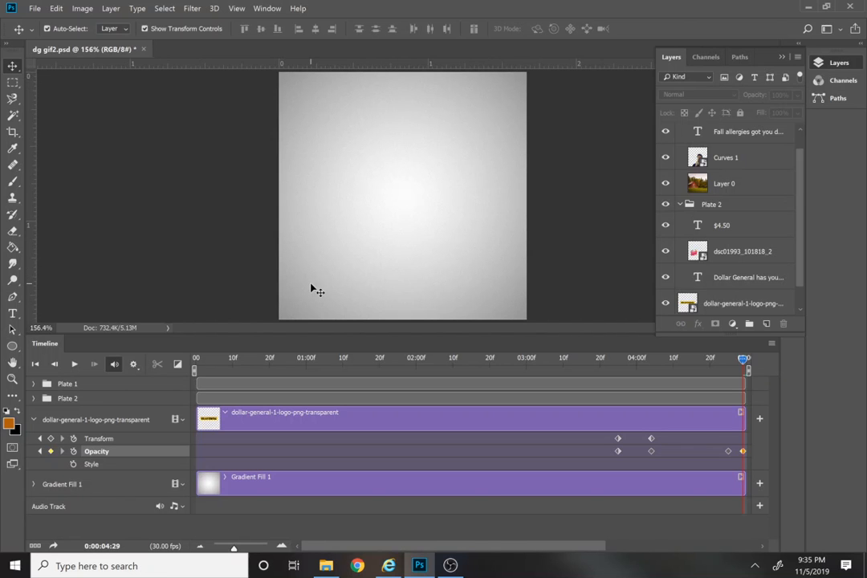
key(space)
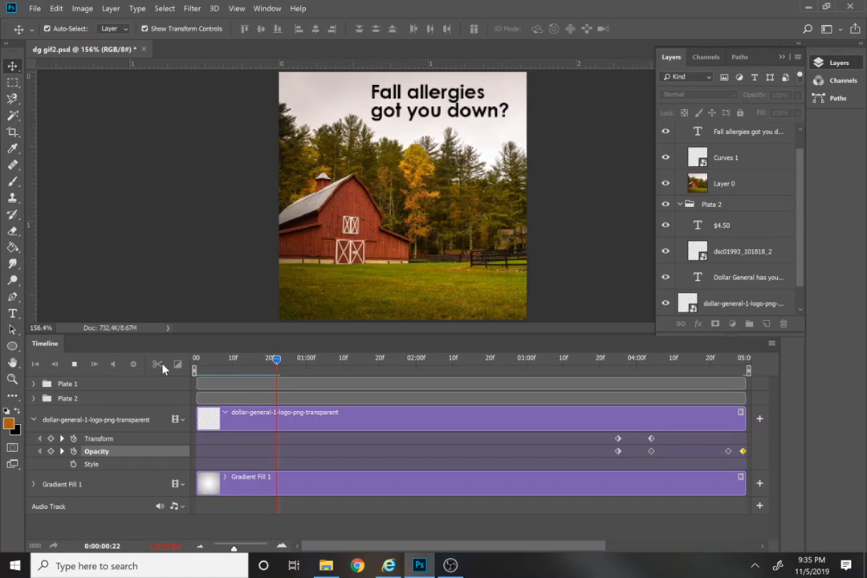
key(space)
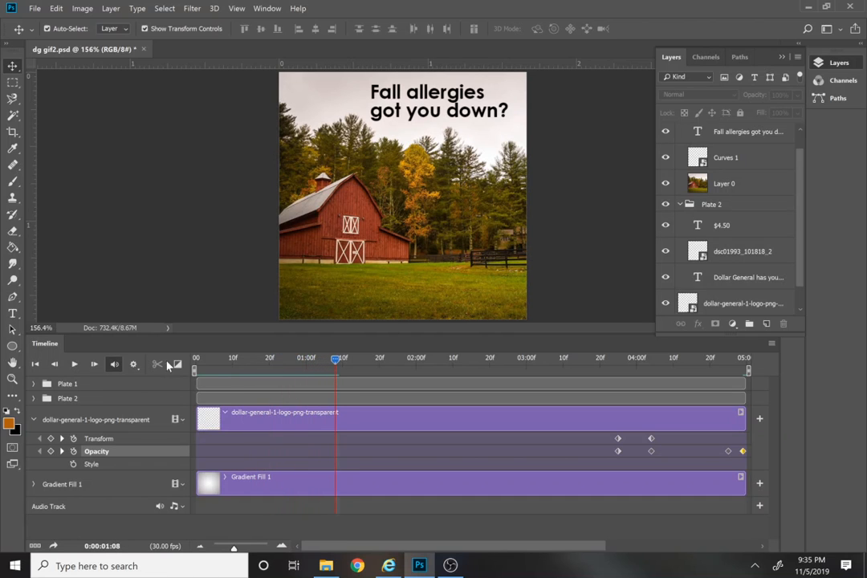
drag(216, 359, 545, 373)
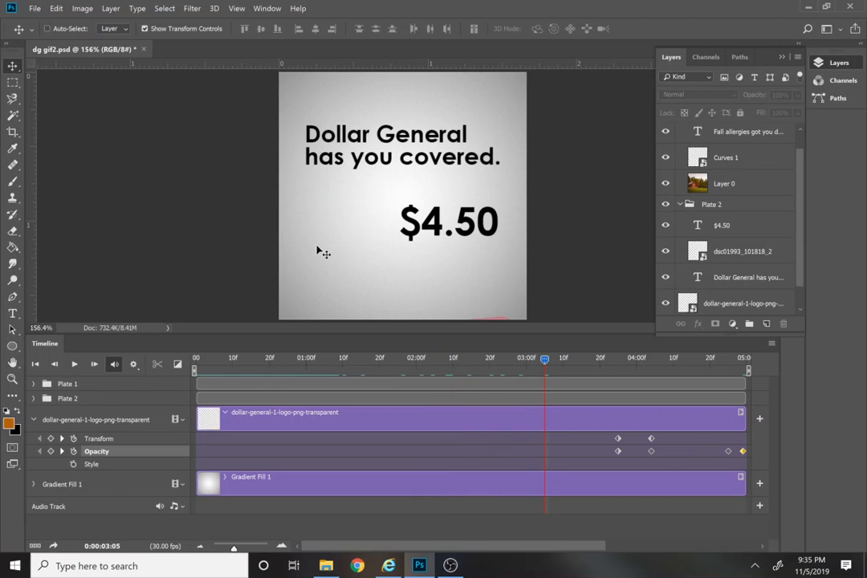
Step: Undo the image resize, fit the canvas in view and play back the animation to check the plates
click(56, 8)
click(67, 45)
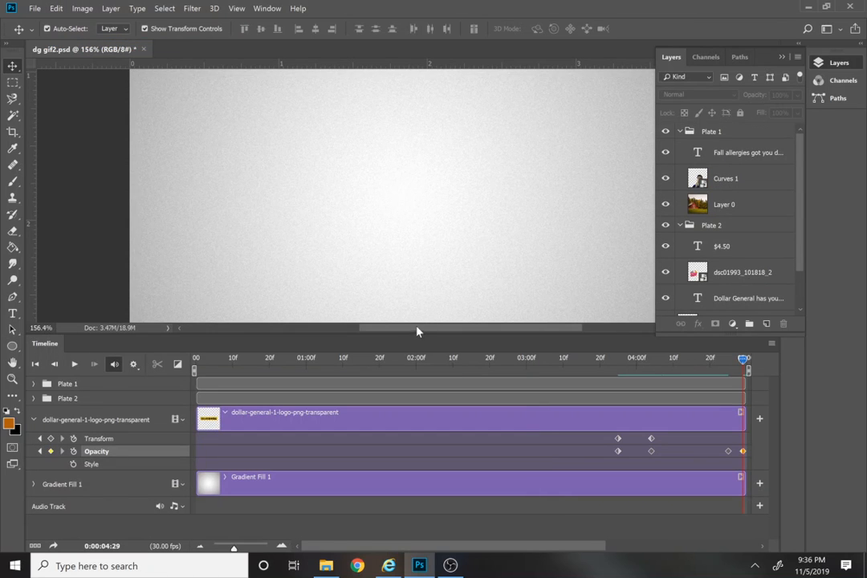
drag(416, 329, 373, 328)
key(ctrl+0)
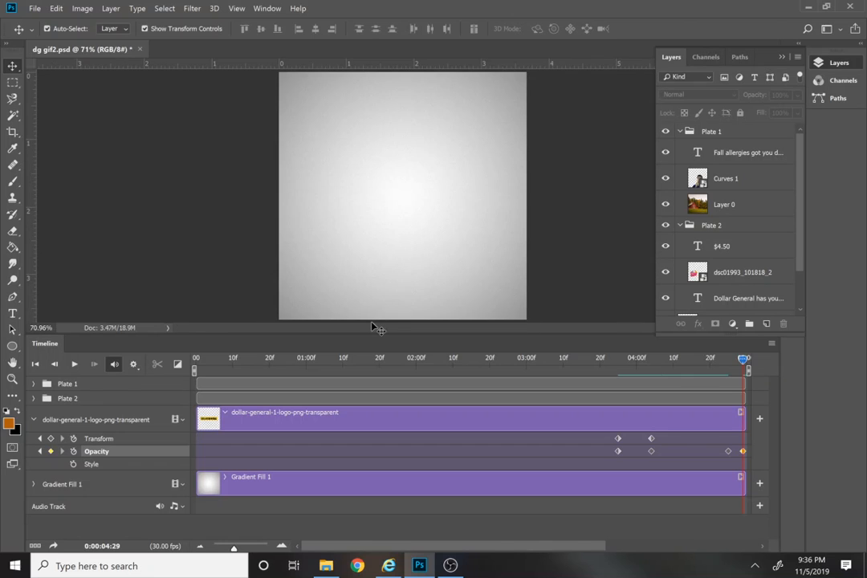
key(space)
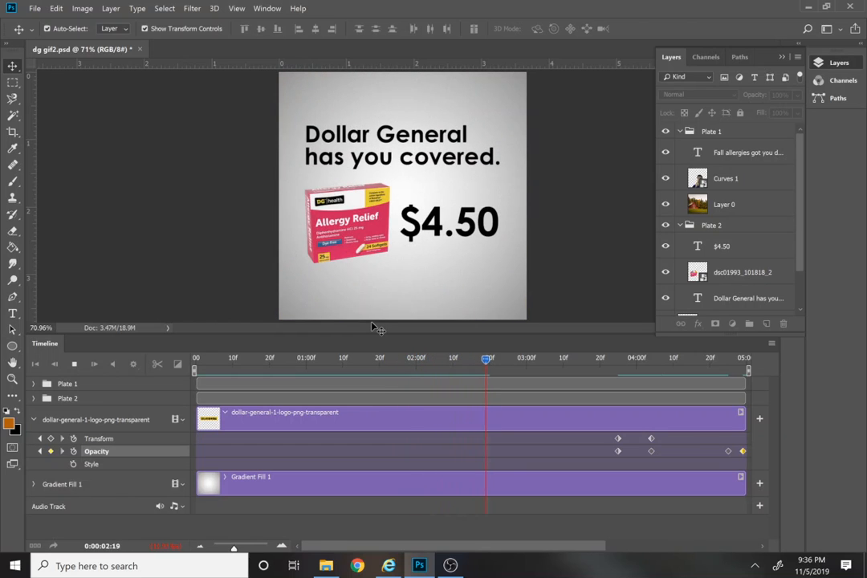
key(space)
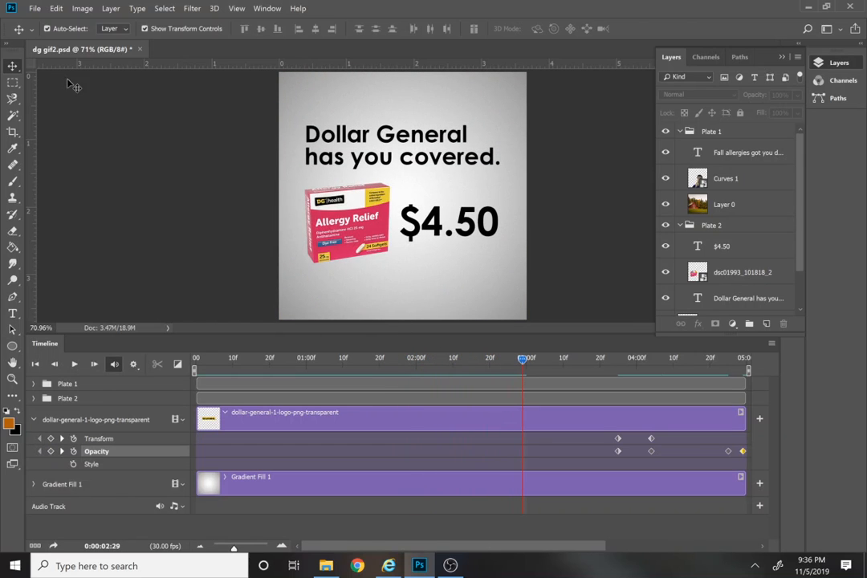
Step: Export the animation with Save for Web as a 500 × 500 px GIF named dg-gif2 in Downloads
click(37, 15)
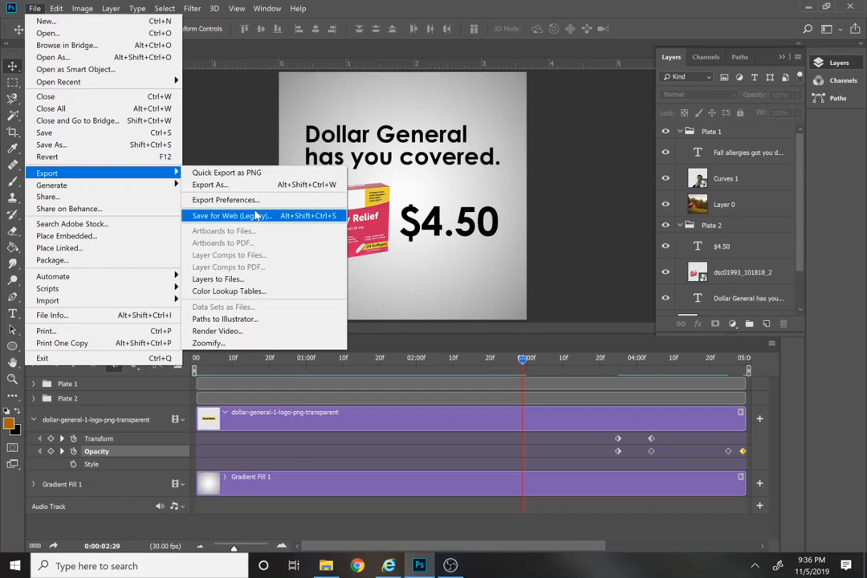
click(216, 216)
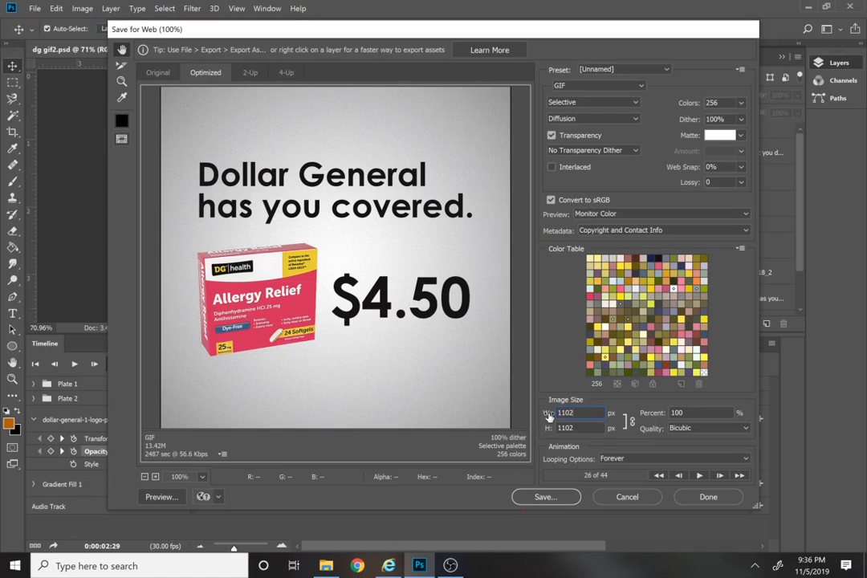
text(500)
click(539, 501)
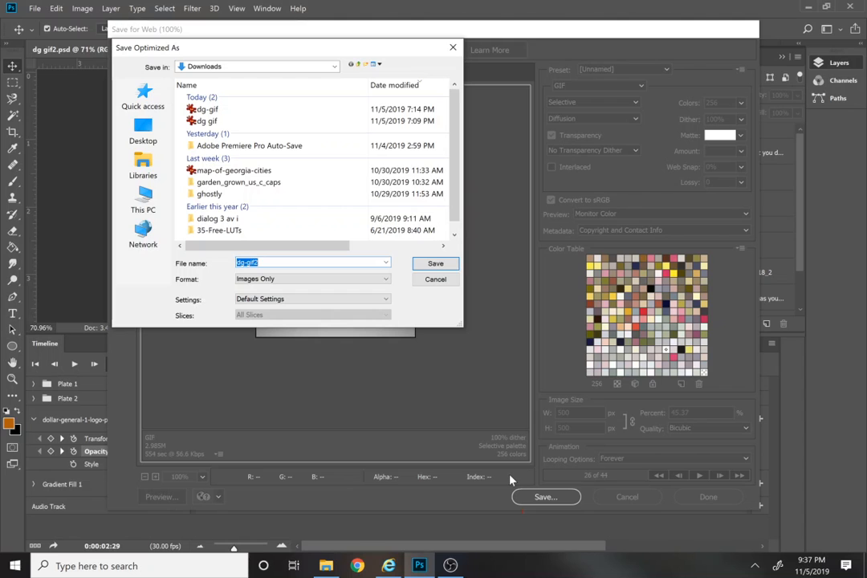
key(Return)
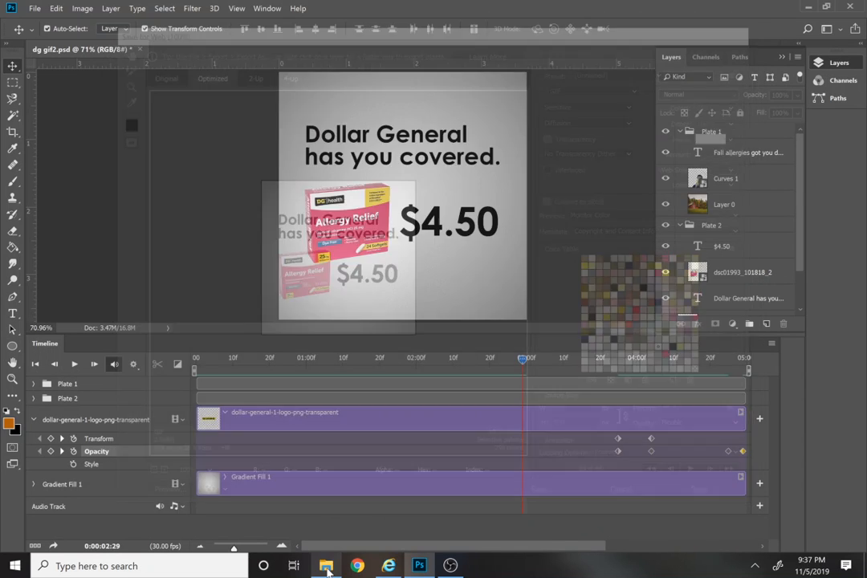
Step: Switch to File Explorer and preview the exported dg-gif2 GIF from Downloads in IrfanView
click(326, 565)
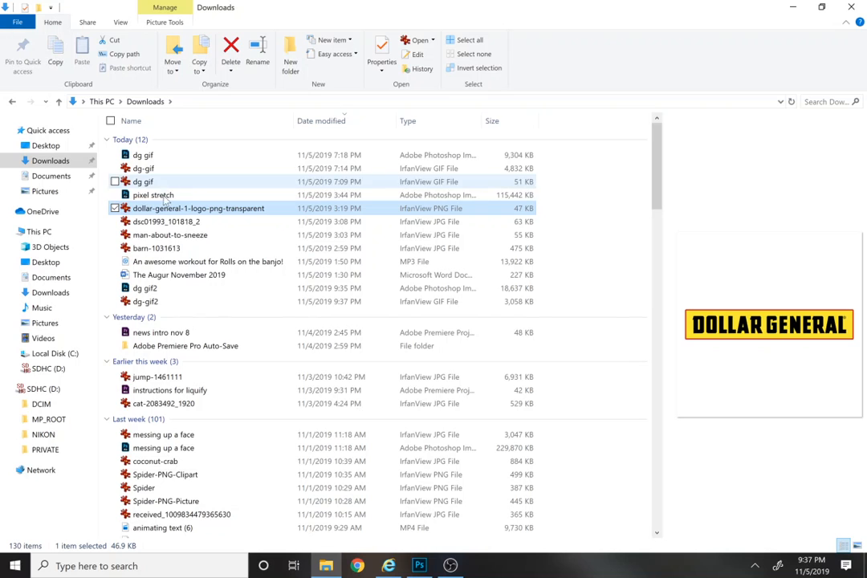
click(145, 302)
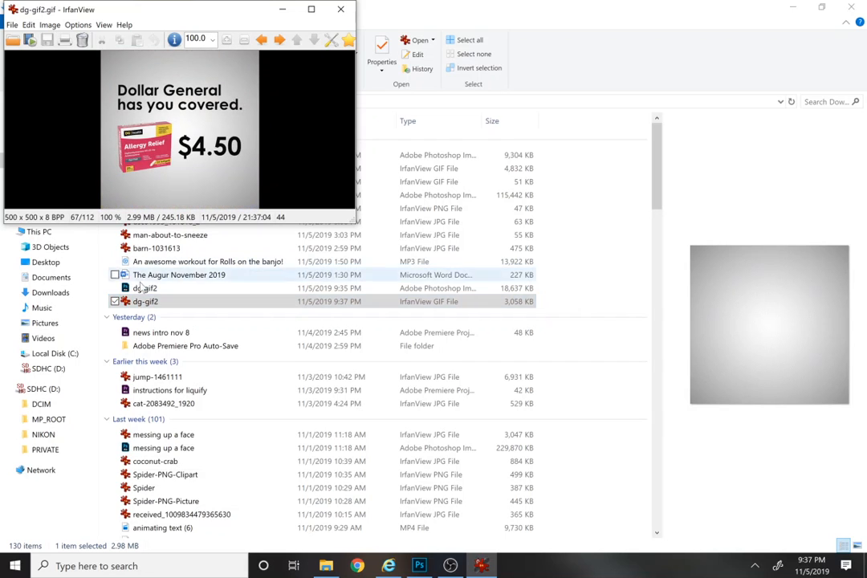
click(158, 316)
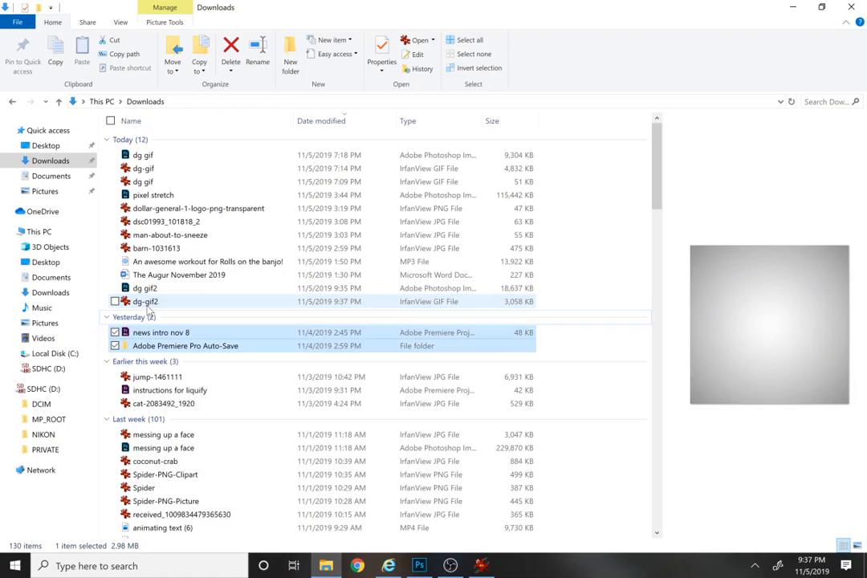
Step: Open the dg-gif2 GIF with Internet Explorer to watch the looping animation in a browser
click(213, 304)
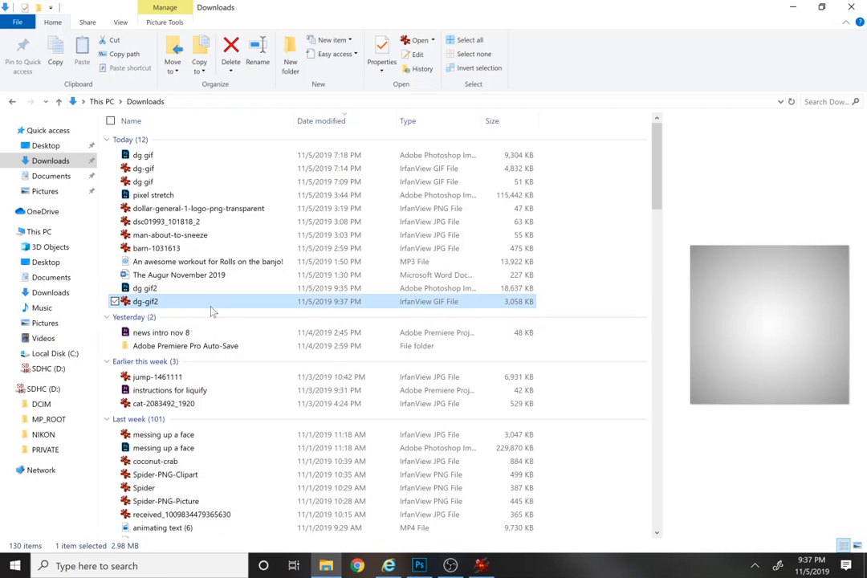
right_click(213, 305)
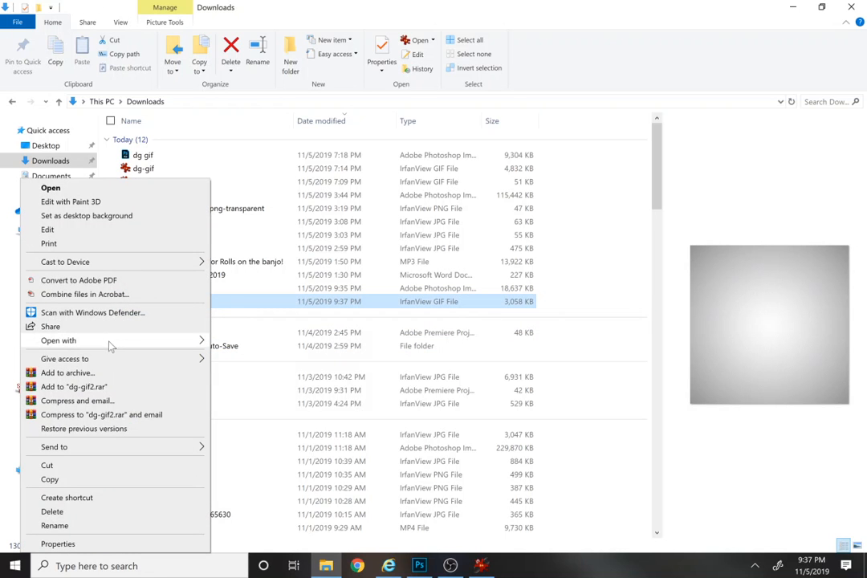
mouse_move(111, 345)
click(229, 354)
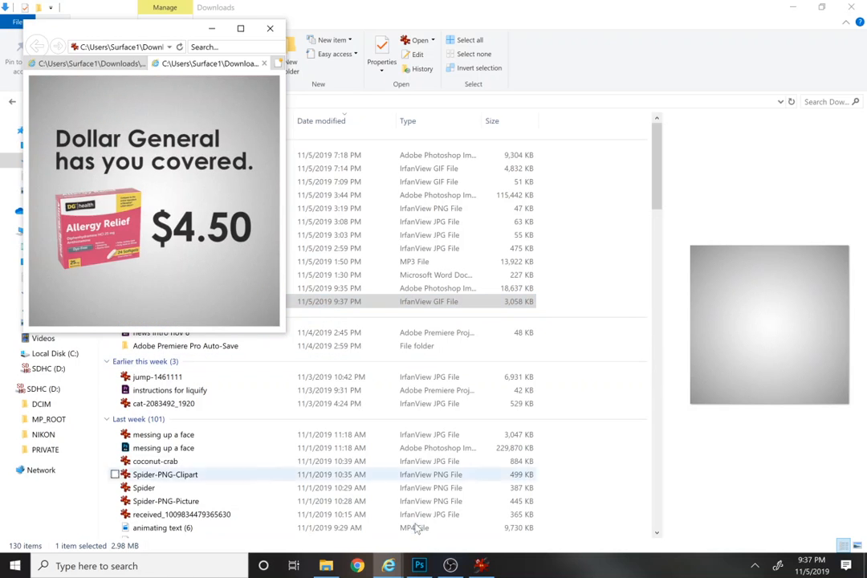
Step: Switch back to Photoshop and scrub through the timeline to review the product plate and logo animation
click(429, 567)
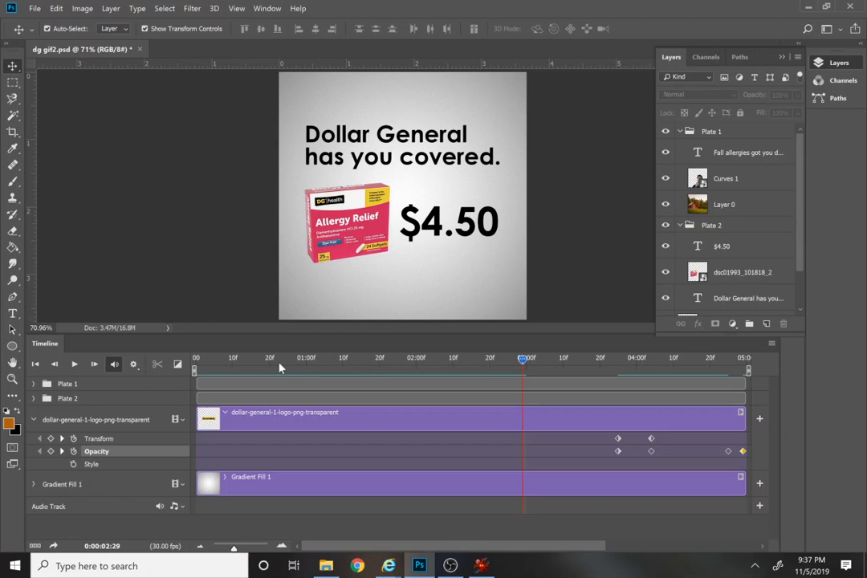
drag(281, 367, 731, 411)
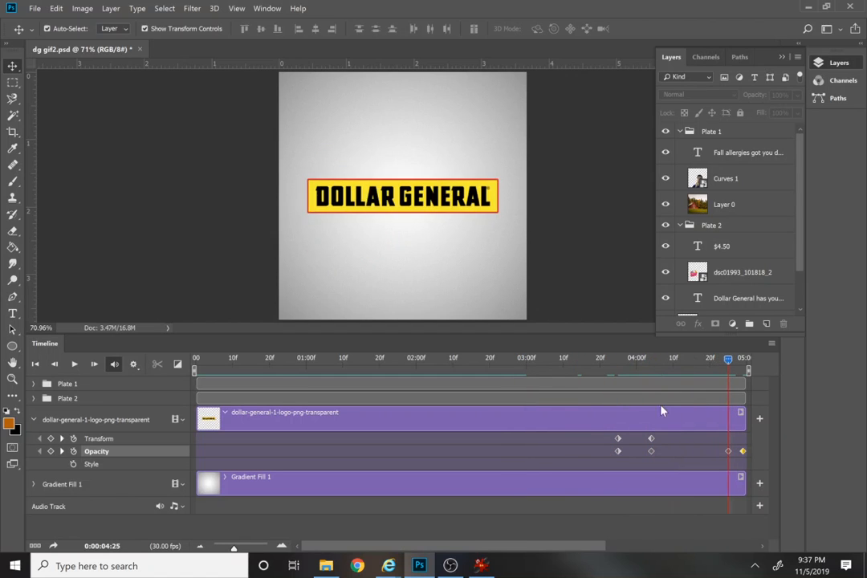
drag(661, 411, 519, 380)
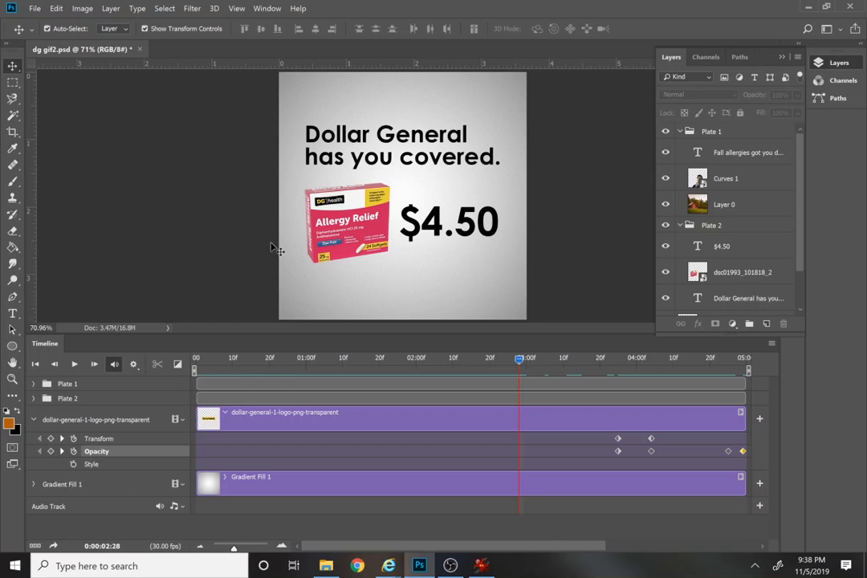